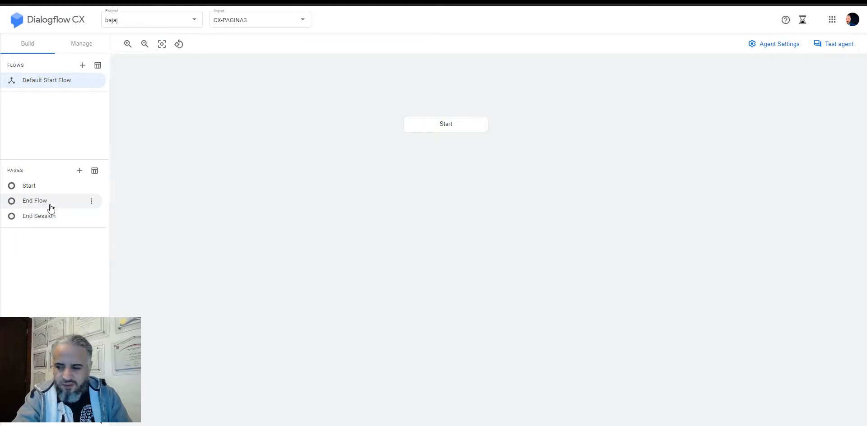
# In the Start page's Default Welcome Intent route, enter the agent response "Hola soy un bot de reservar para Restaurant"
pyautogui.moveTo(50, 223)
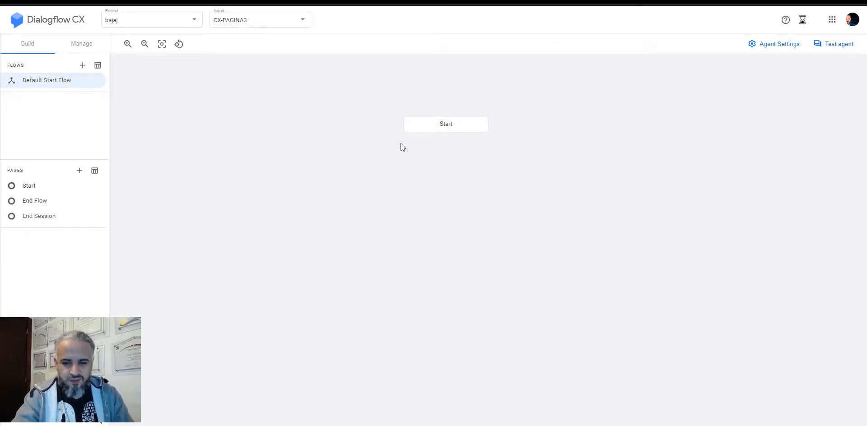
pyautogui.click(451, 129)
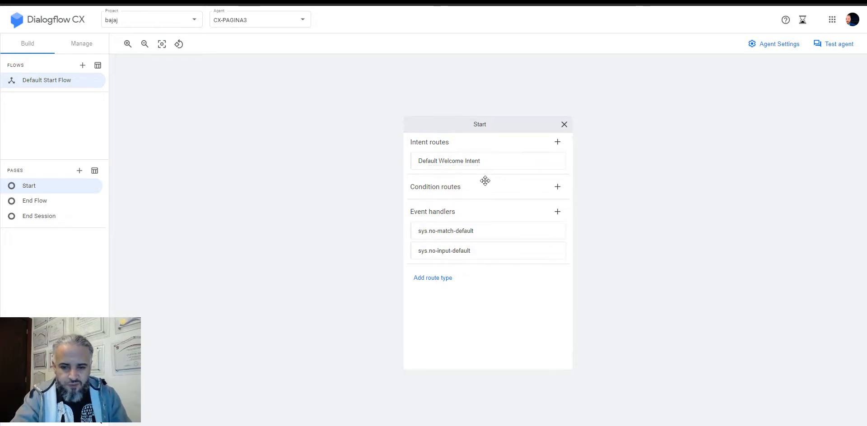
pyautogui.click(498, 163)
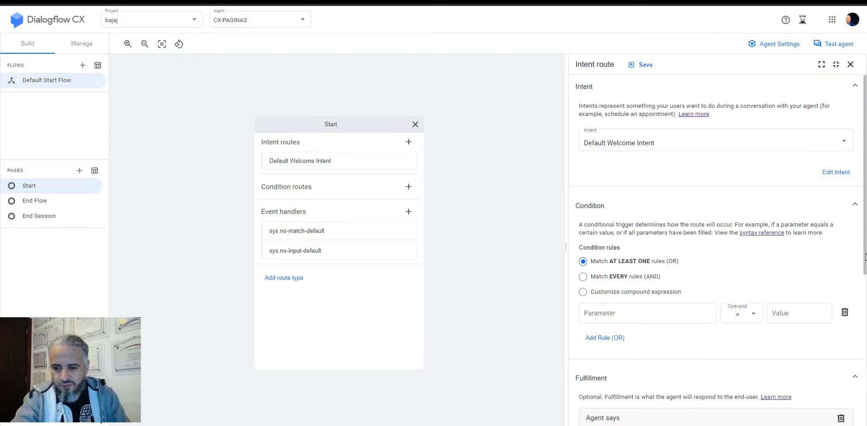
pyautogui.scroll(-4, 865, 256)
pyautogui.click(613, 274)
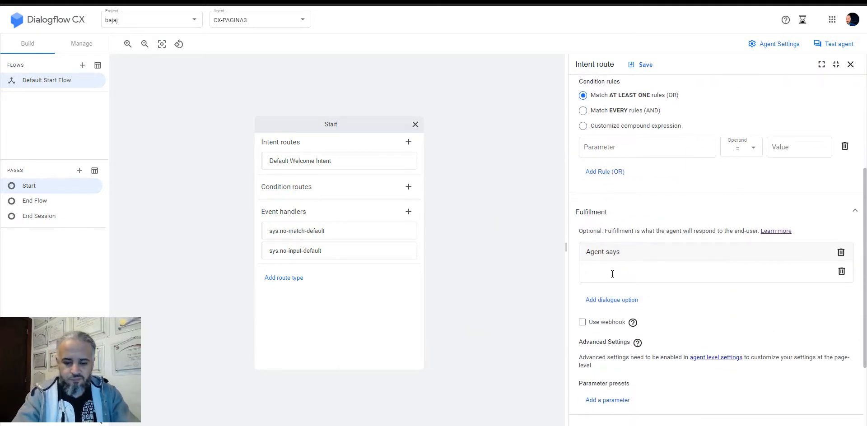
pyautogui.write('Hola soy un ')
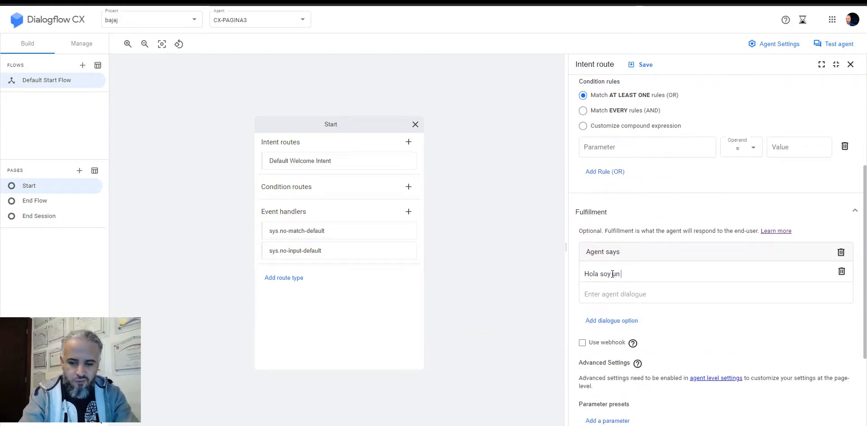
pyautogui.write('bot')
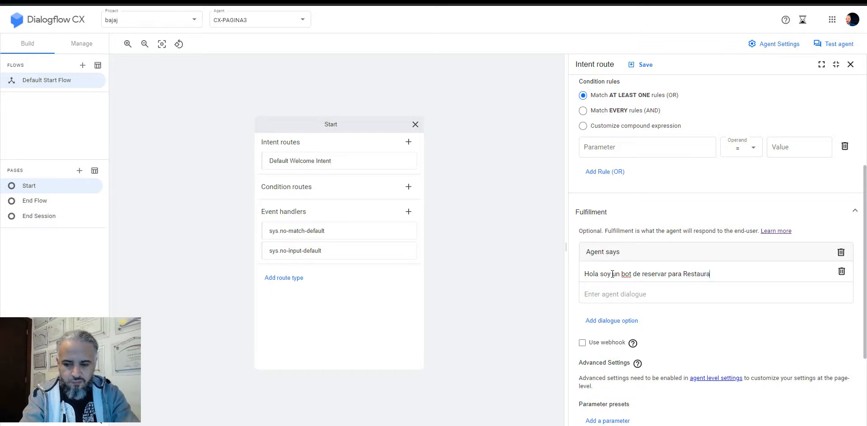
pyautogui.write('de reservar para Restaurant')
# Add a second line to the agent response reading "Que te gustaria hacer?"
pyautogui.press('Return')
pyautogui.write('Que')
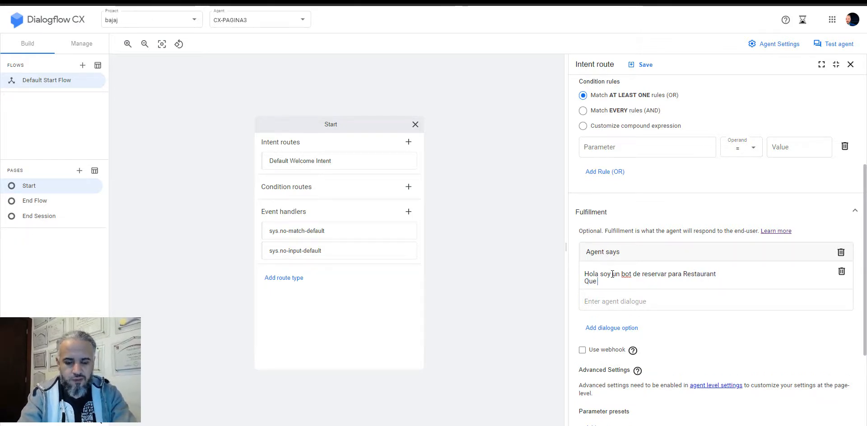
pyautogui.write(' te gustarua')
pyautogui.press('BackSpace')
pyautogui.press('BackSpace')
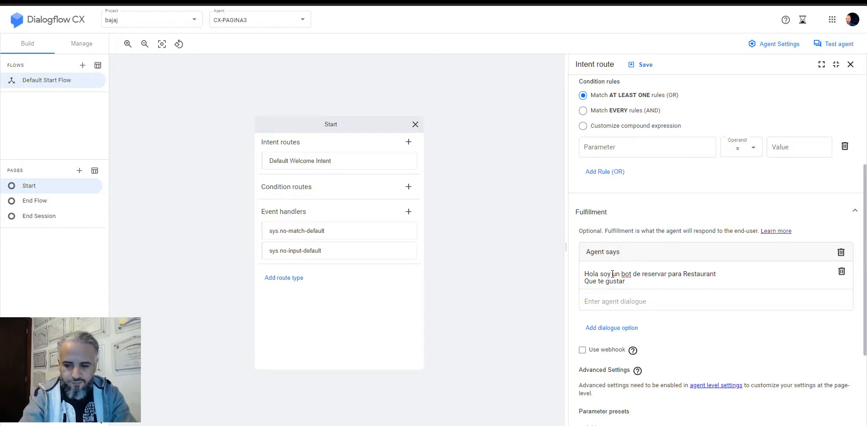
pyautogui.write('ia hacer')
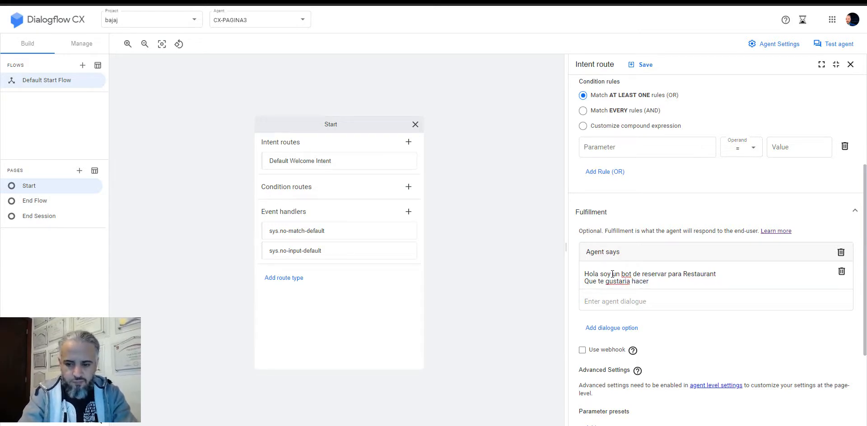
pyautogui.write('?')
# Add the lines "Reservar", "Horarios" and "Hablar con un agente" to the agent response and save the intent route
pyautogui.press('Return')
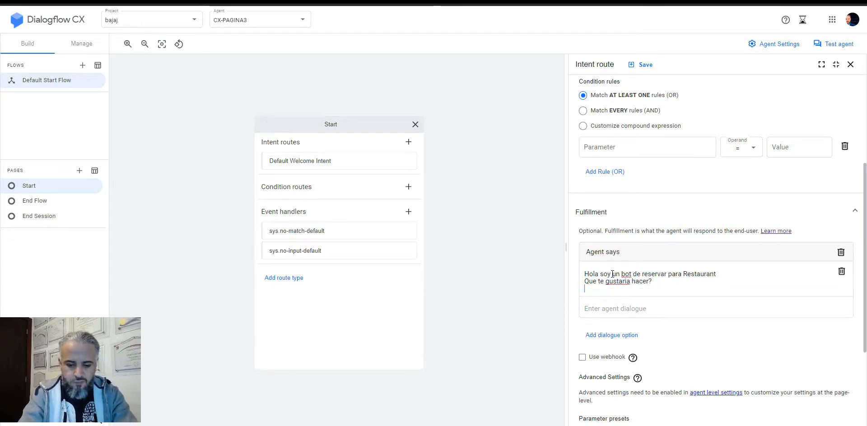
pyautogui.write('Reservba')
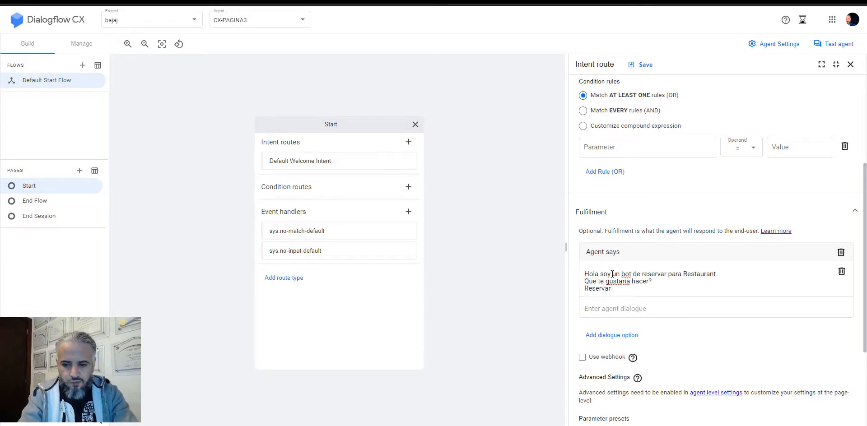
pyautogui.press('Return')
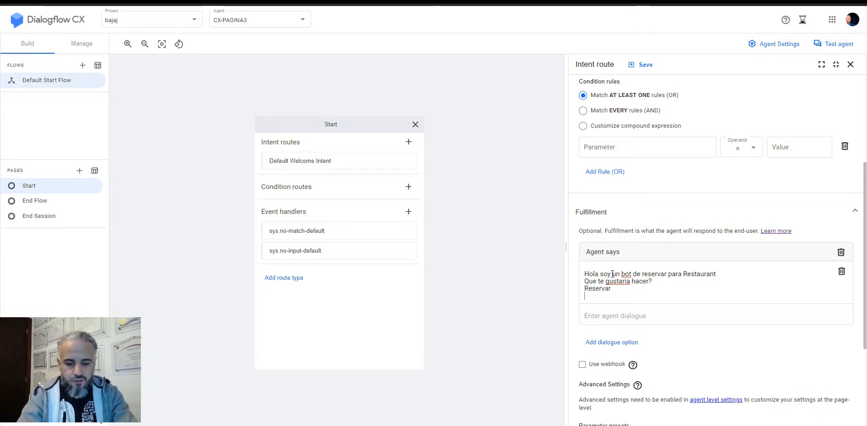
pyautogui.write('Horarios')
pyautogui.press('Return')
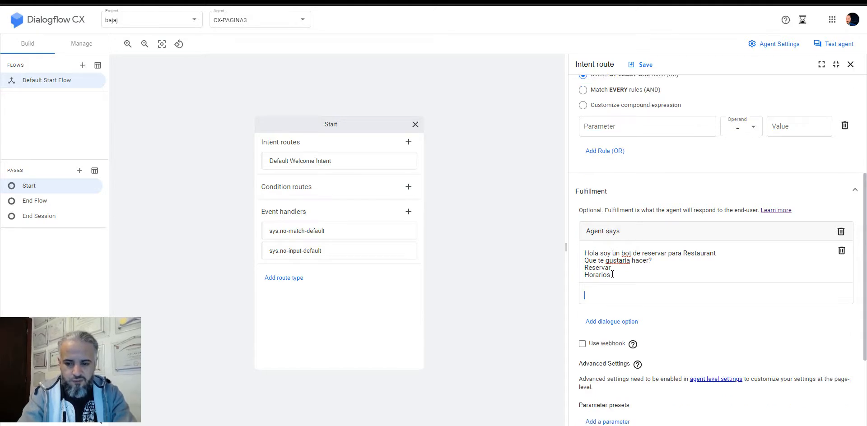
pyautogui.press('Return')
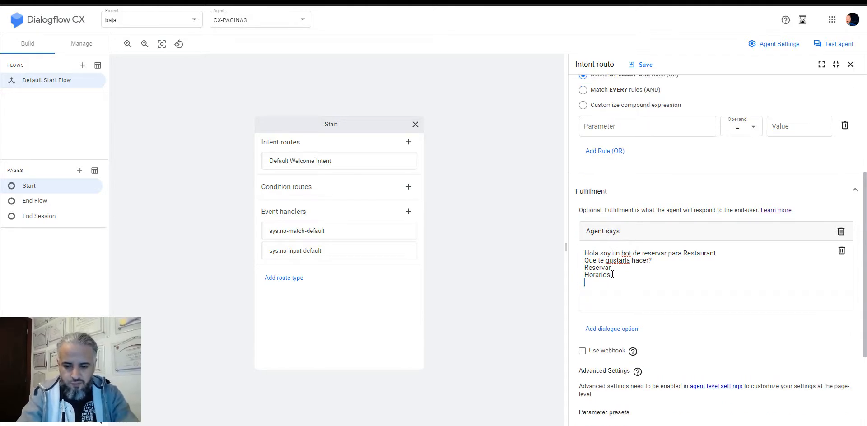
pyautogui.write('Hablar co')
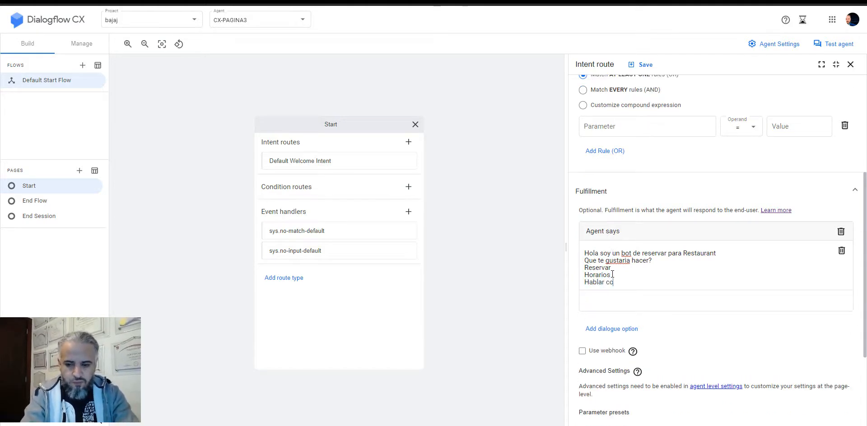
pyautogui.write('n un agente')
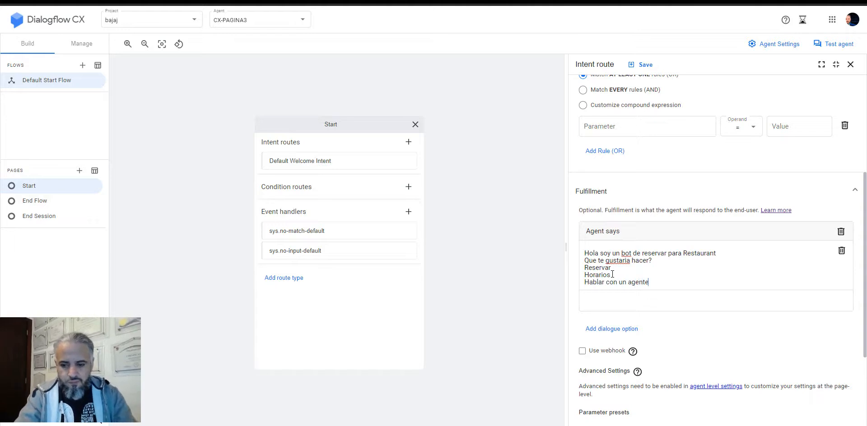
pyautogui.scroll(2, 865, 232)
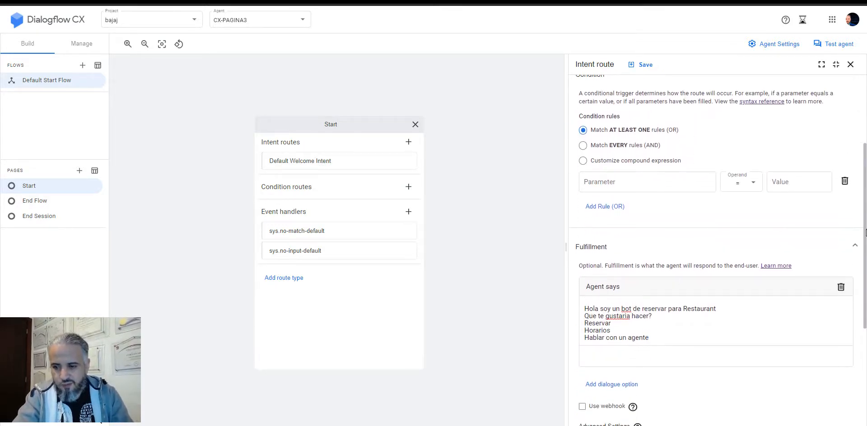
pyautogui.moveTo(865, 232); pyautogui.dragTo(865, 160)
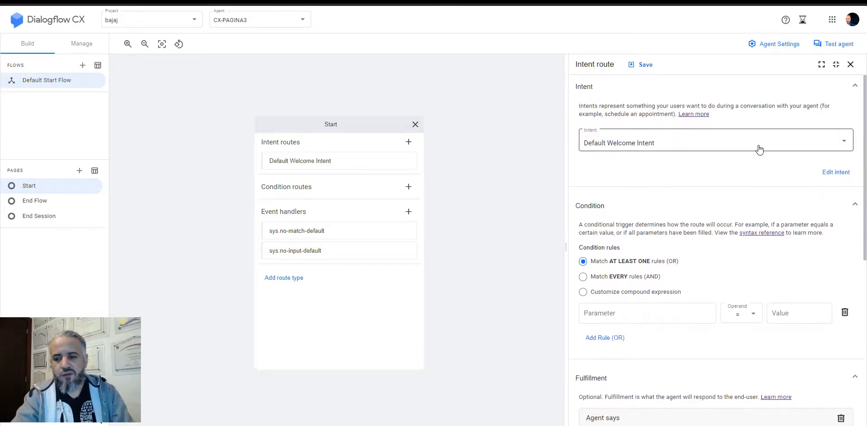
pyautogui.click(639, 64)
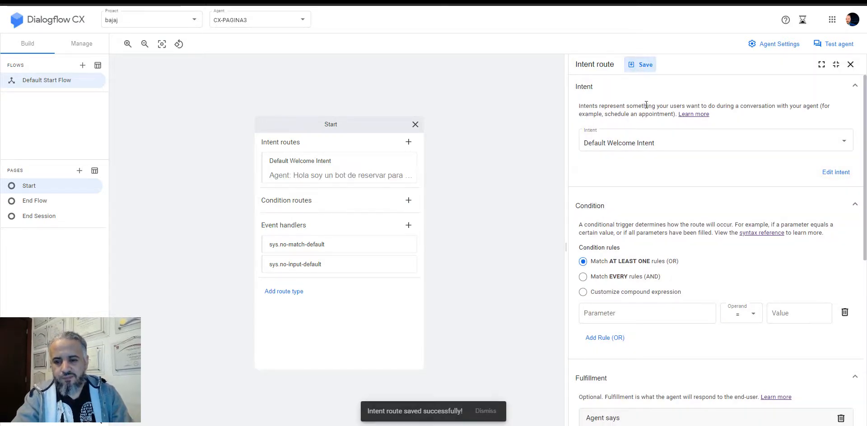
# Add the training phrase "hola" to the Default Welcome Intent and save the intent
pyautogui.click(836, 172)
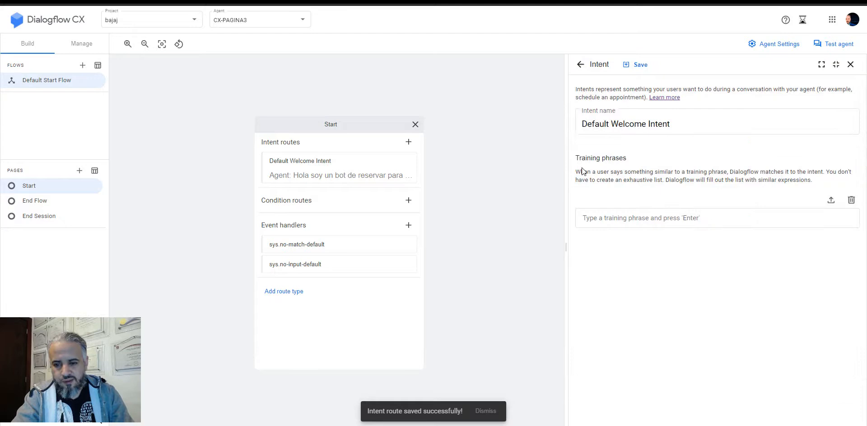
pyautogui.click(613, 221)
pyautogui.write('hola')
pyautogui.press('Return')
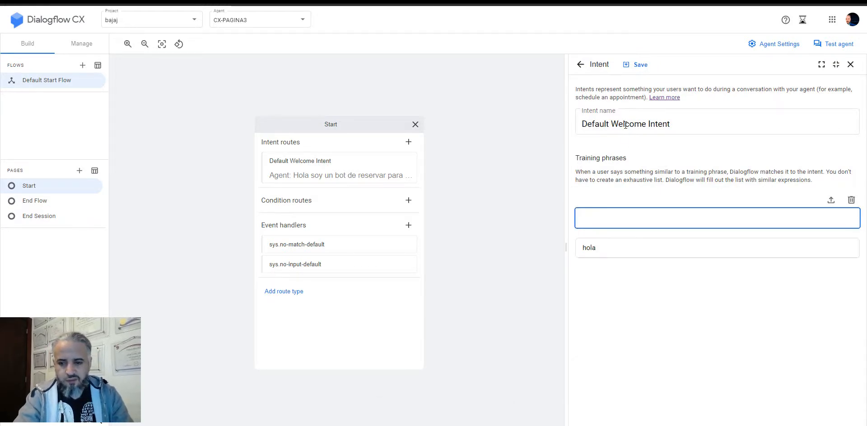
pyautogui.click(639, 70)
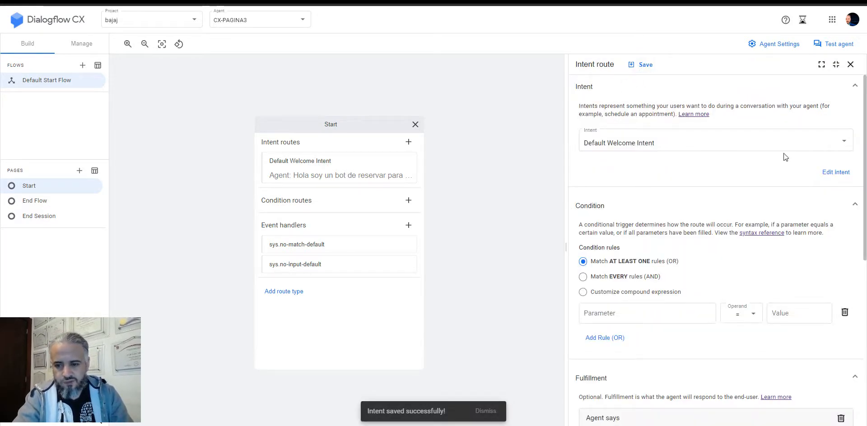
# Review the welcome route's condition and fulfillment settings and save the route again
pyautogui.moveTo(866, 202); pyautogui.dragTo(866, 270)
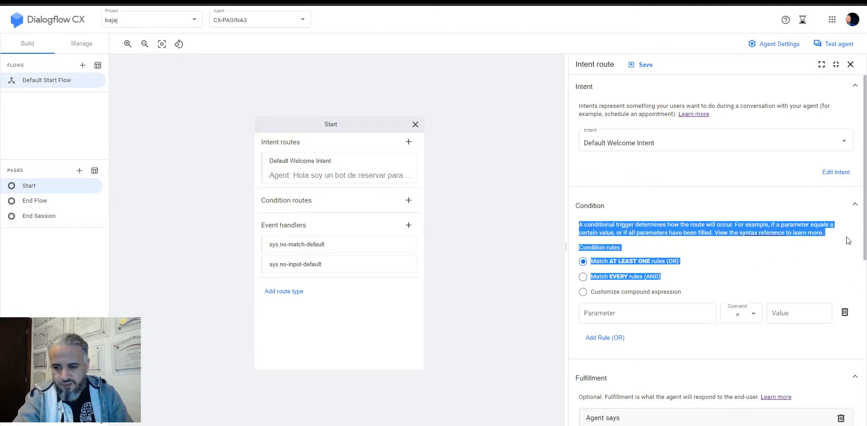
pyautogui.scroll(-5, 656, 251)
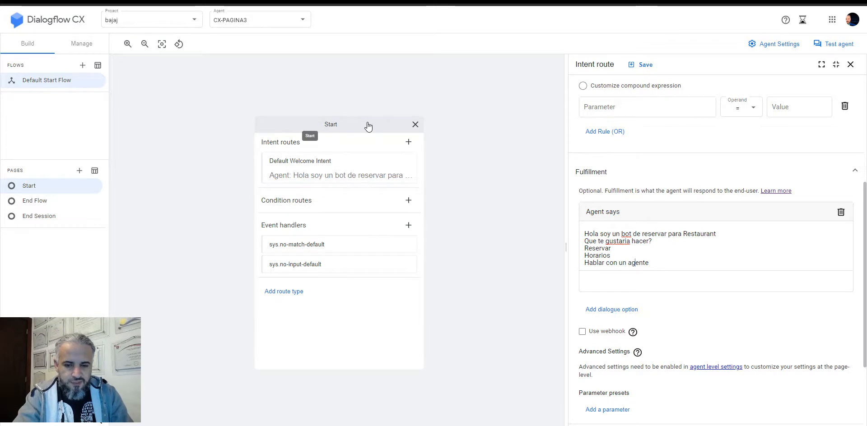
pyautogui.click(361, 165)
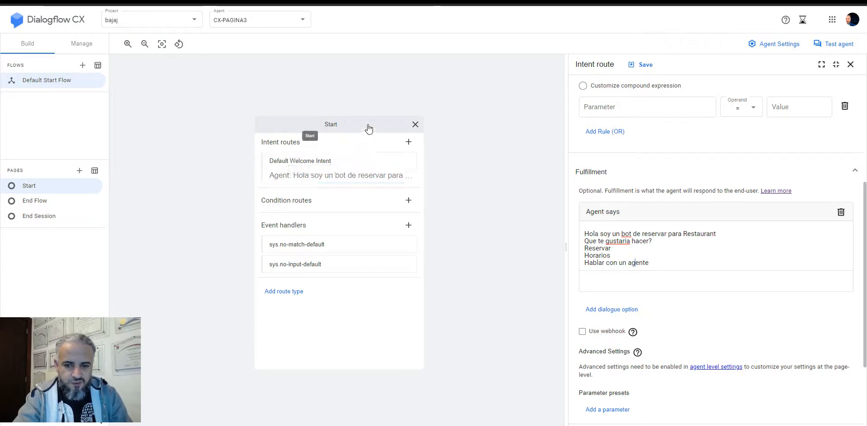
pyautogui.click(642, 65)
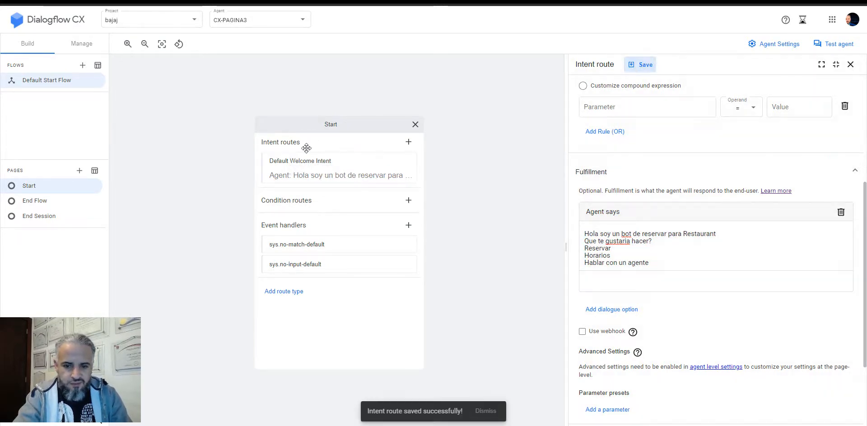
pyautogui.click(327, 161)
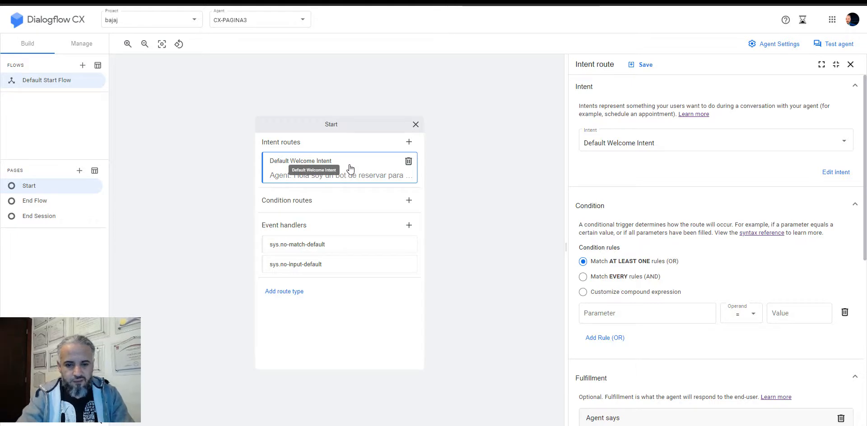
# Add an intent route to the Start page with a new intent named "chatbot365.reservar" and save the intent
pyautogui.click(409, 144)
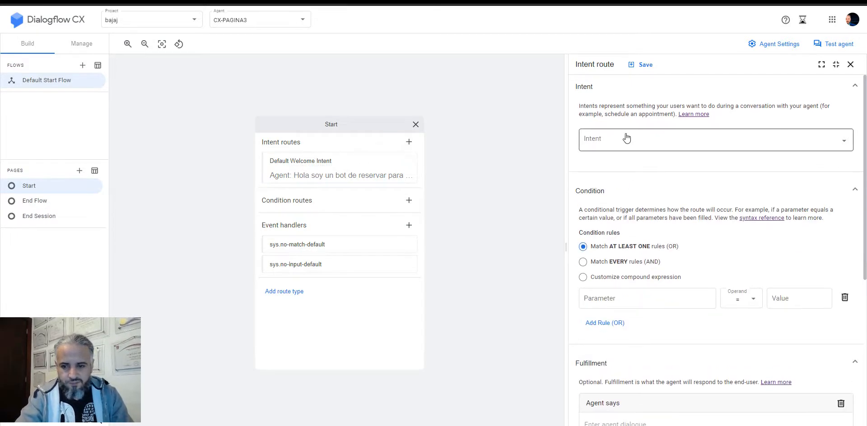
pyautogui.click(625, 138)
pyautogui.click(613, 166)
pyautogui.click(605, 122)
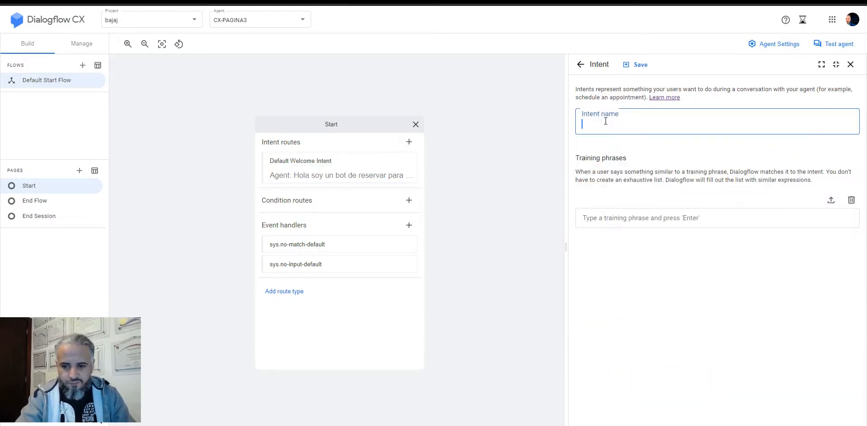
pyautogui.write('chatbot')
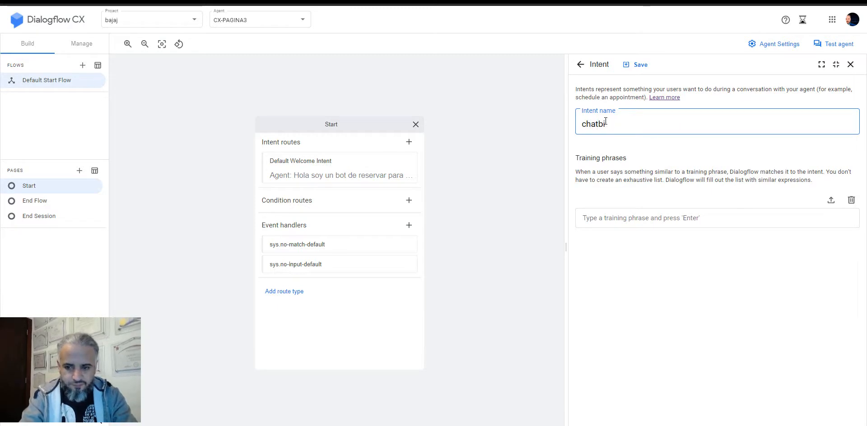
pyautogui.write('365.')
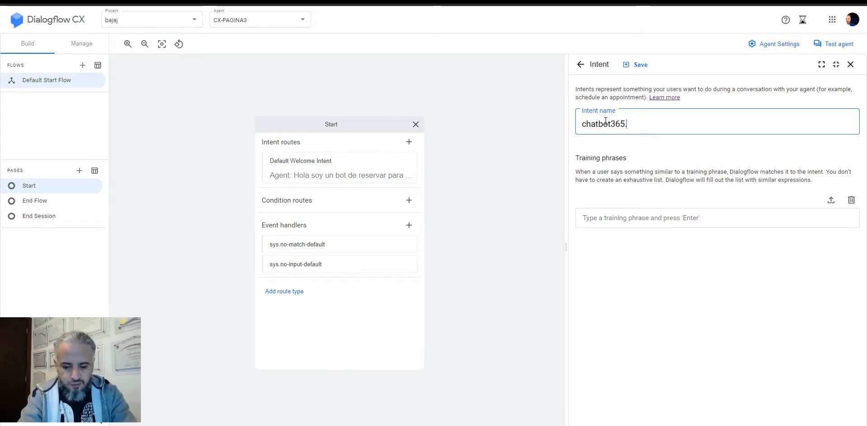
pyautogui.write('reserv')
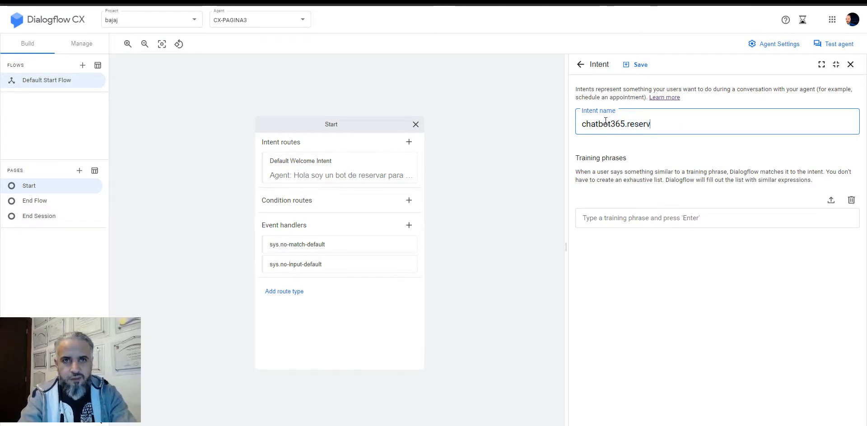
pyautogui.write('ar')
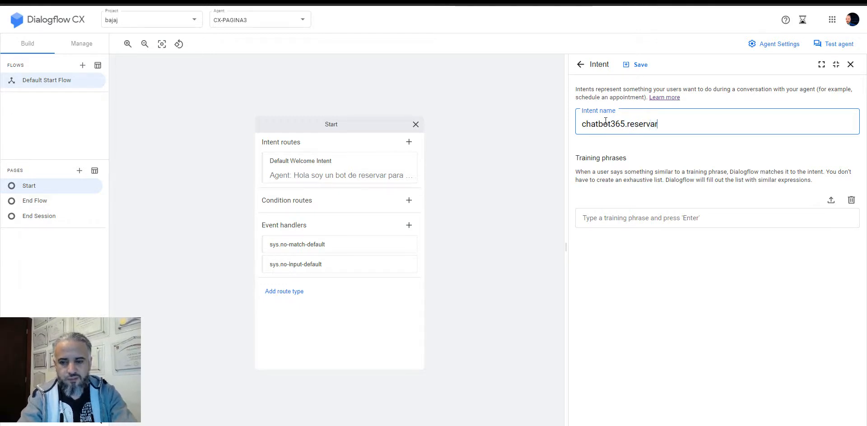
pyautogui.click(641, 66)
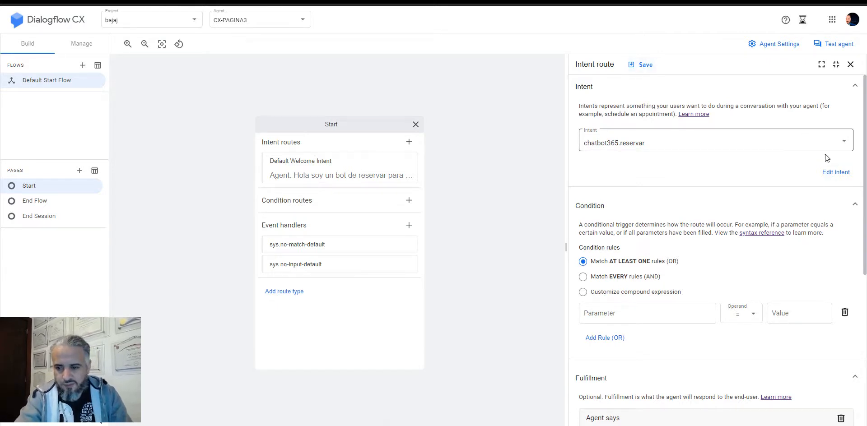
# Try to add the training phrase "reservar" to the chatbot365.reservar intent and save the intent
pyautogui.click(836, 172)
pyautogui.click(626, 221)
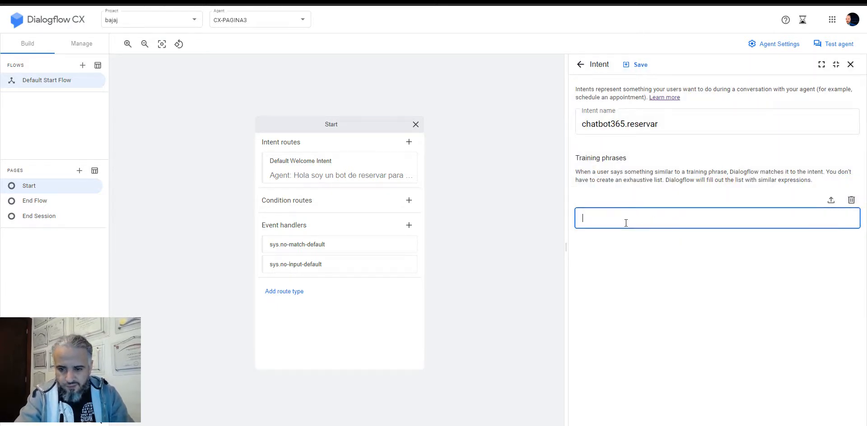
pyautogui.write('reservar')
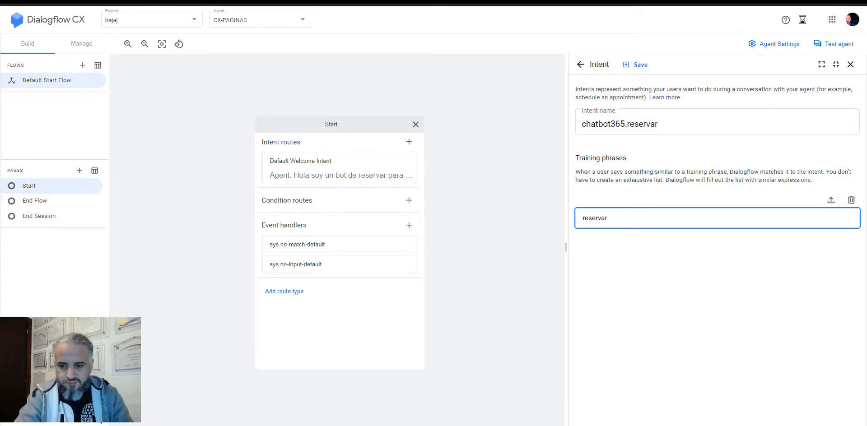
pyautogui.click(635, 65)
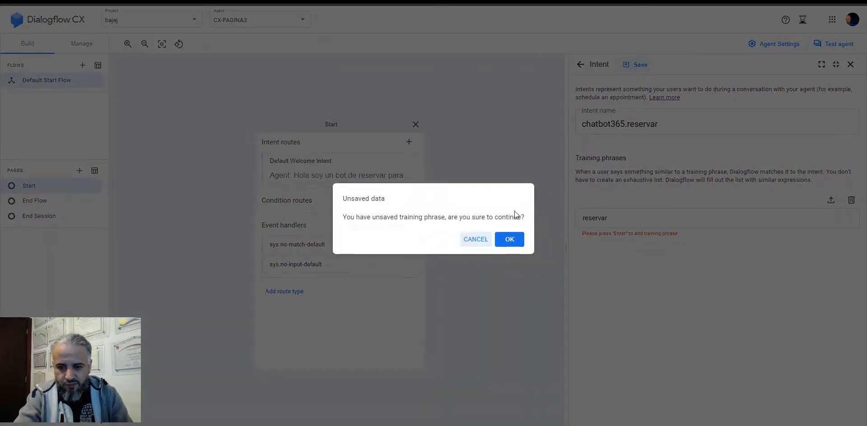
pyautogui.click(513, 238)
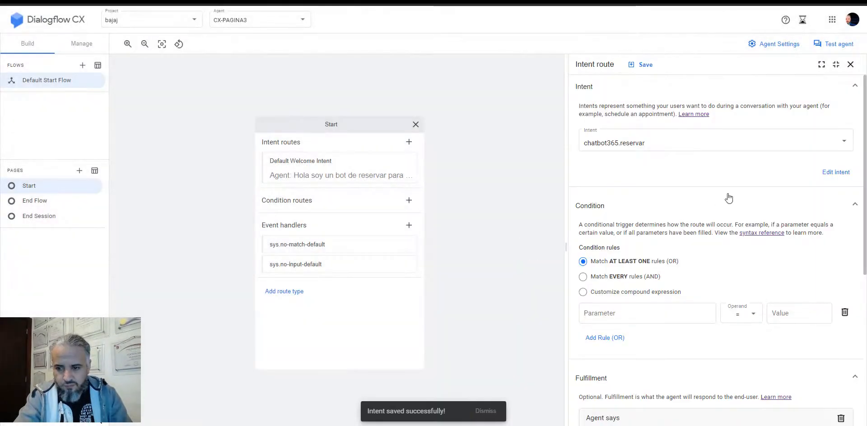
# Reopen the chatbot365.reservar intent, commit "reservar" as a training phrase and save the intent
pyautogui.click(835, 174)
pyautogui.click(696, 219)
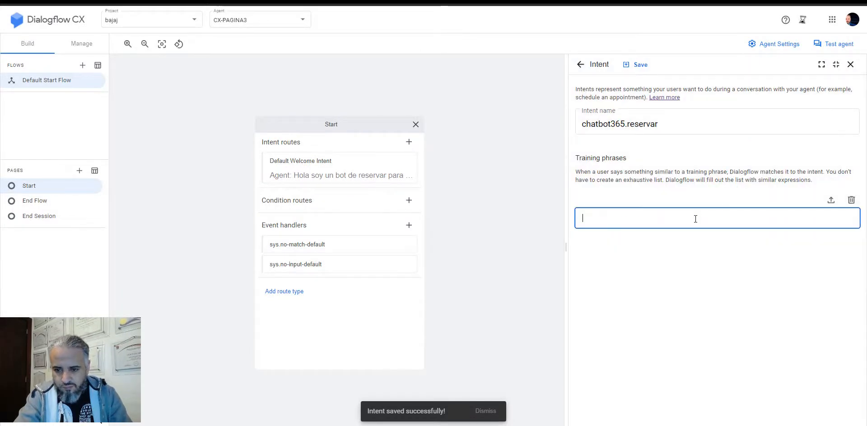
pyautogui.write('reservar')
pyautogui.press('Return')
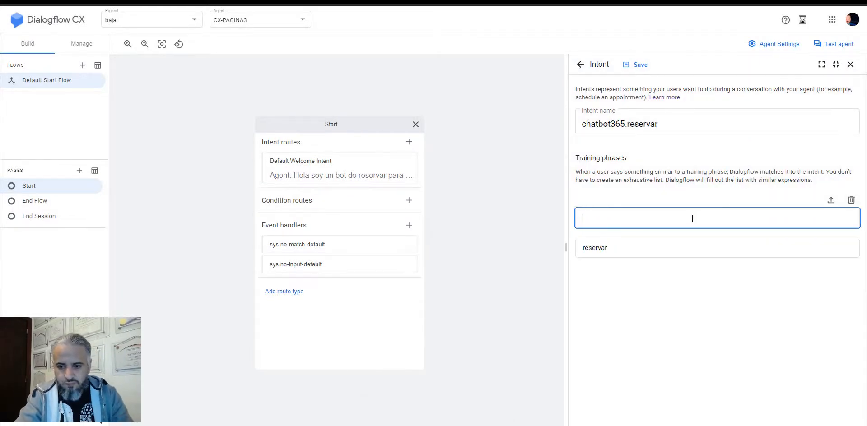
pyautogui.click(636, 67)
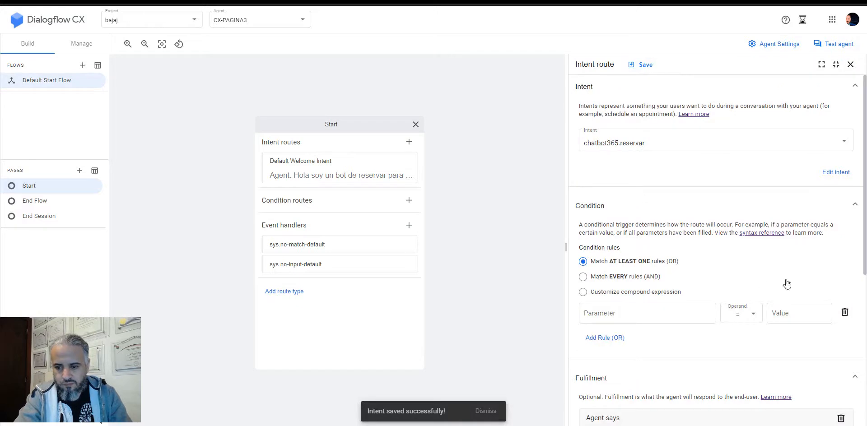
# Review the chatbot365.reservar route's fulfillment and transition settings and save the route to the Start page
pyautogui.moveTo(862, 233); pyautogui.dragTo(865, 334)
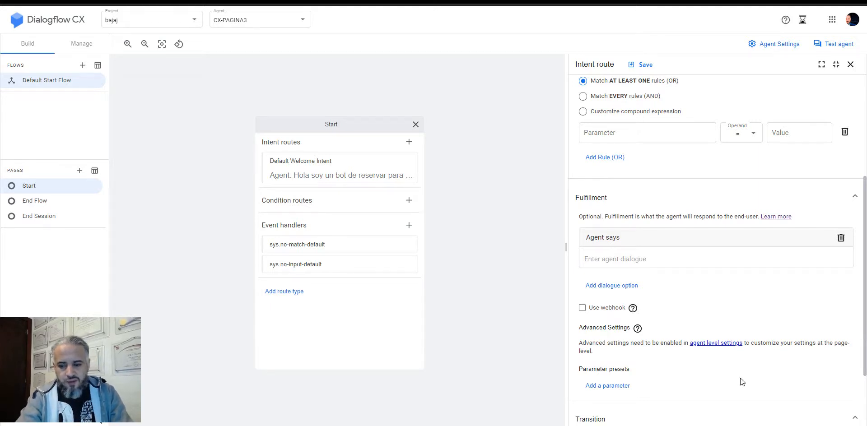
pyautogui.scroll(-1, 865, 300)
pyautogui.scroll(-1, 864, 299)
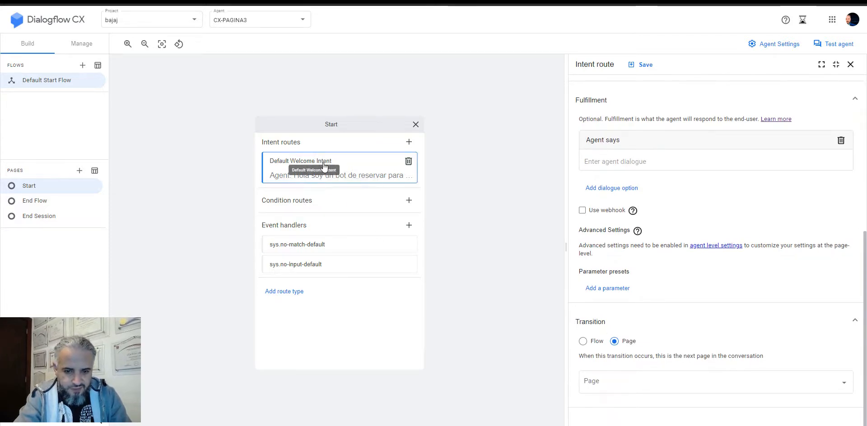
pyautogui.click(643, 65)
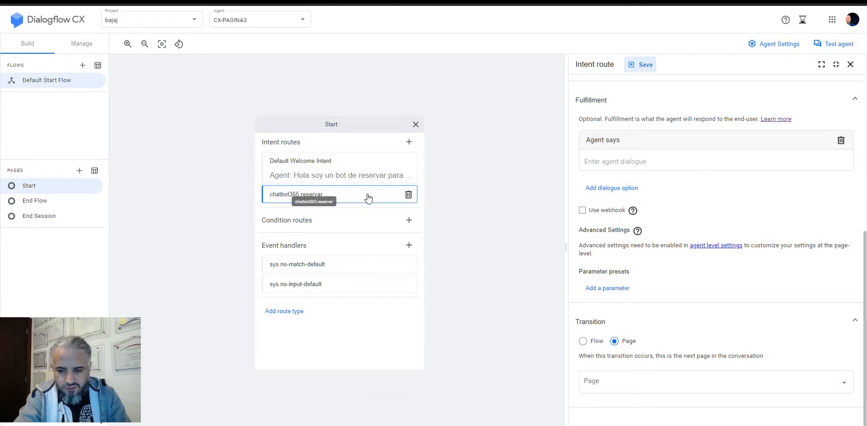
# Create a new page named "reservar" in the Default Start Flow
pyautogui.moveTo(71, 187)
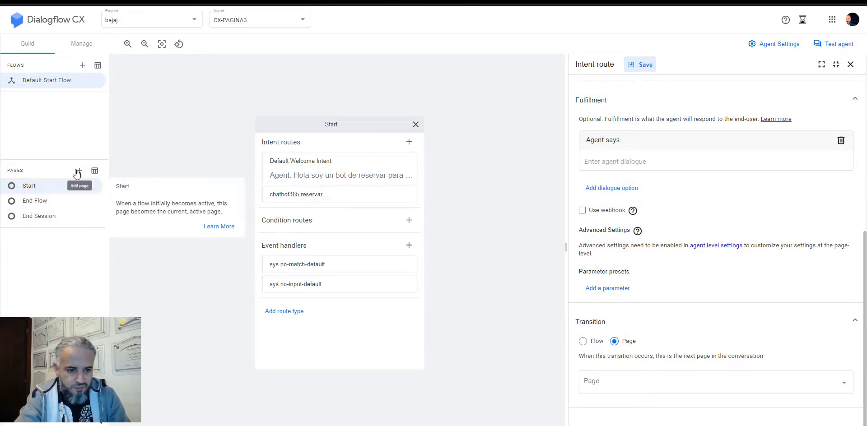
pyautogui.click(78, 172)
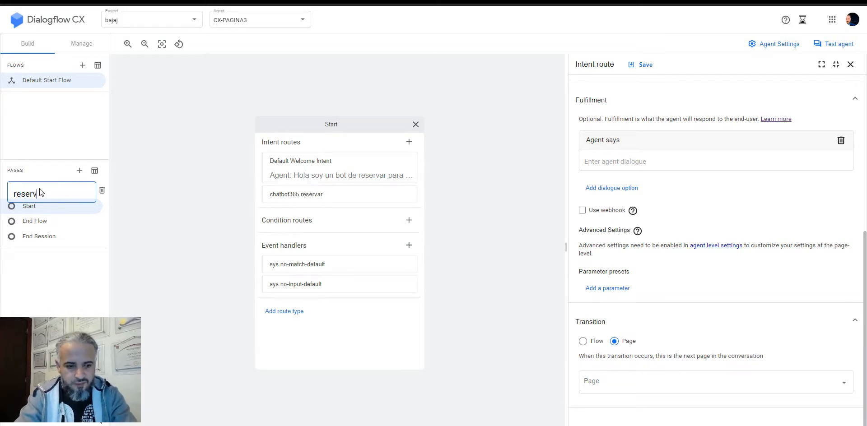
pyautogui.write('ar')
pyautogui.press('Return')
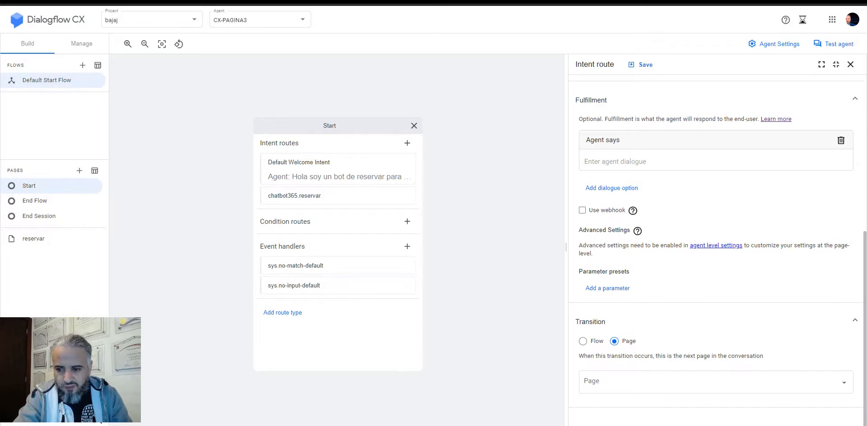
# Set the chatbot365.reservar route to transition to the reservar page and save the route
pyautogui.click(790, 384)
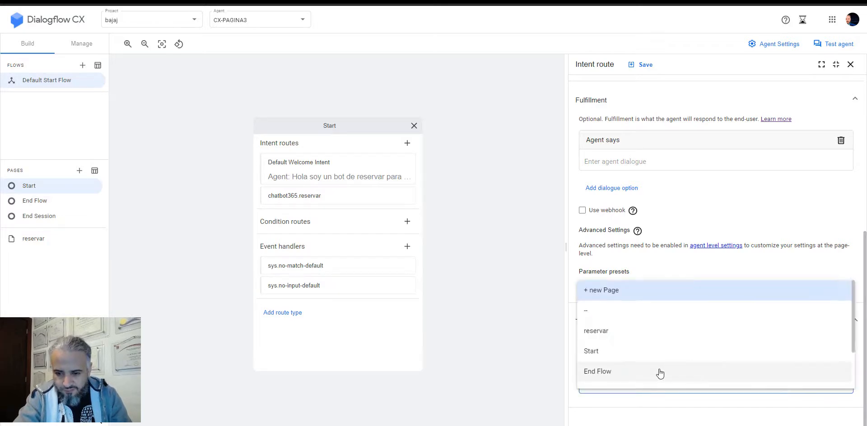
pyautogui.click(624, 337)
pyautogui.click(643, 66)
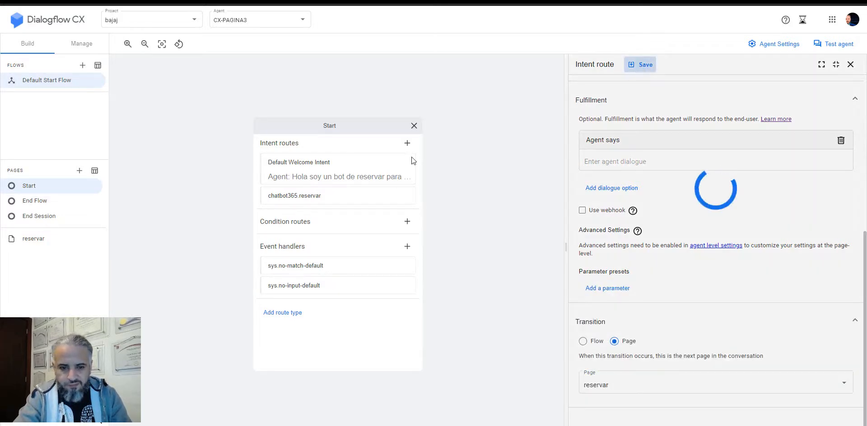
# Check the Start page's link to the reservar page in the flow graph and open the reservar page
pyautogui.click(349, 132)
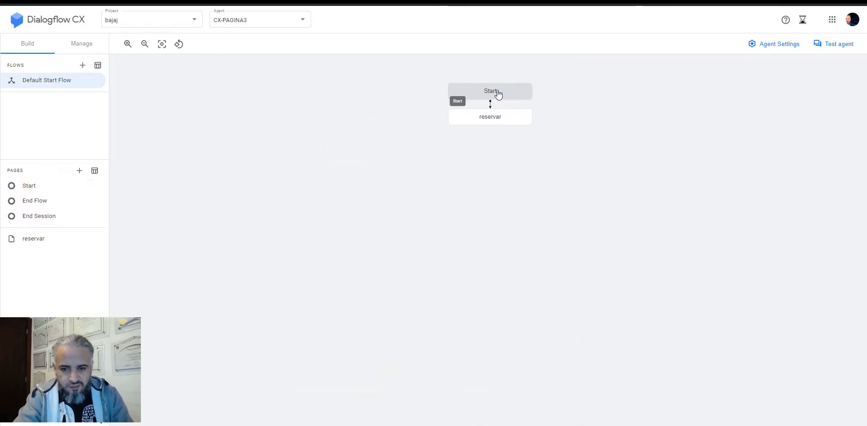
pyautogui.click(484, 94)
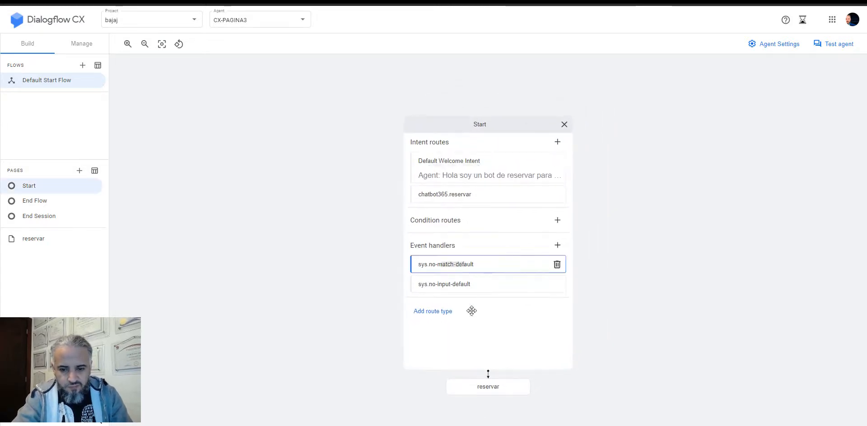
pyautogui.click(490, 387)
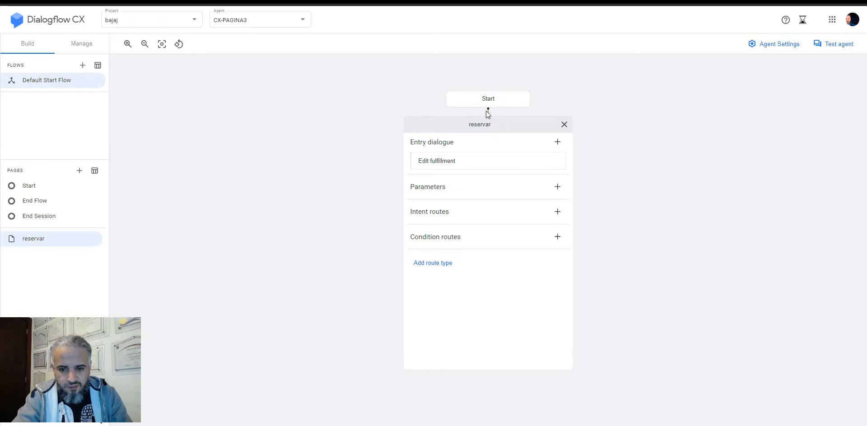
# Set the reservar page's entry dialogue to "Claro con mucho gusto te voy ayudar con tu reserva" and save it
pyautogui.click(491, 166)
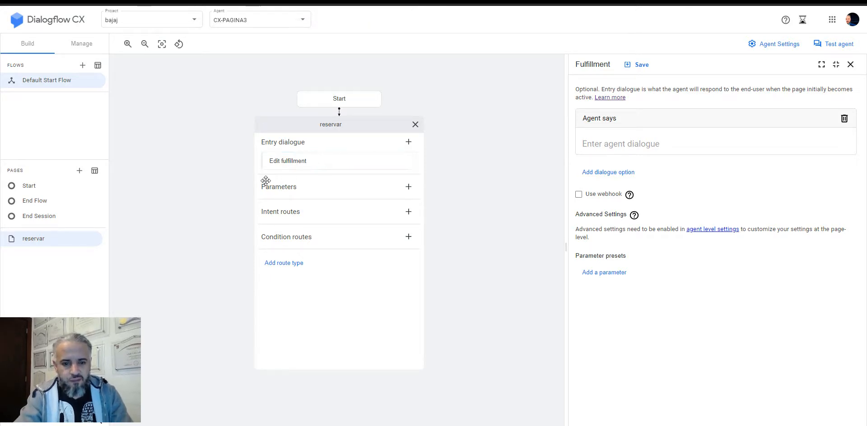
pyautogui.click(600, 145)
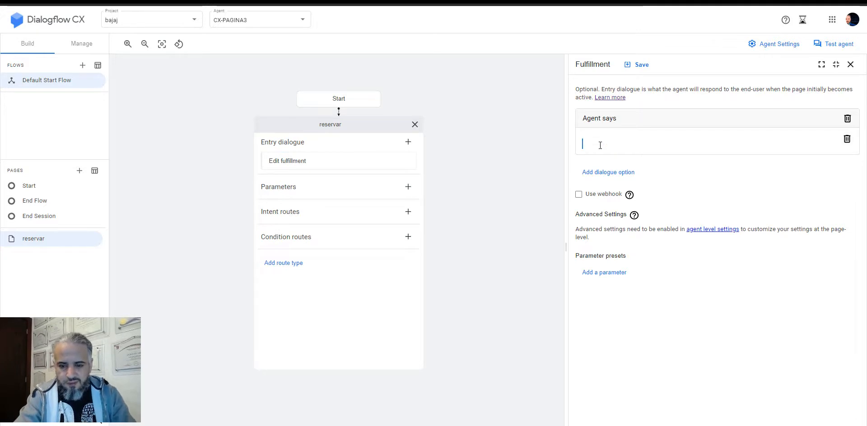
pyautogui.write('Claro con much')
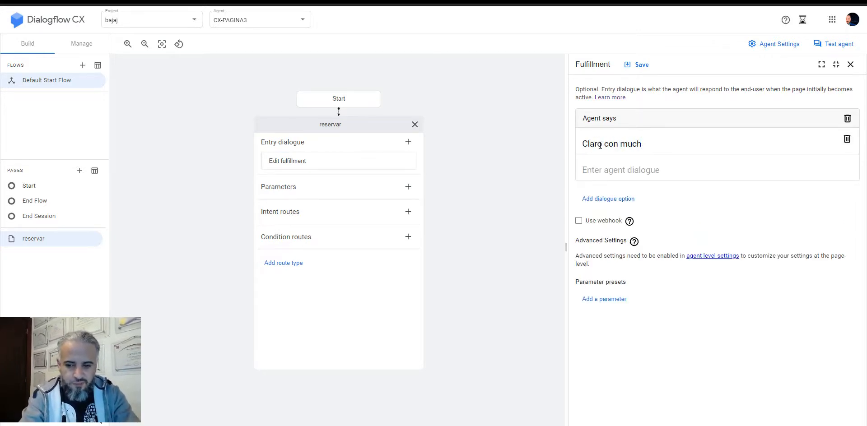
pyautogui.write('o gusto')
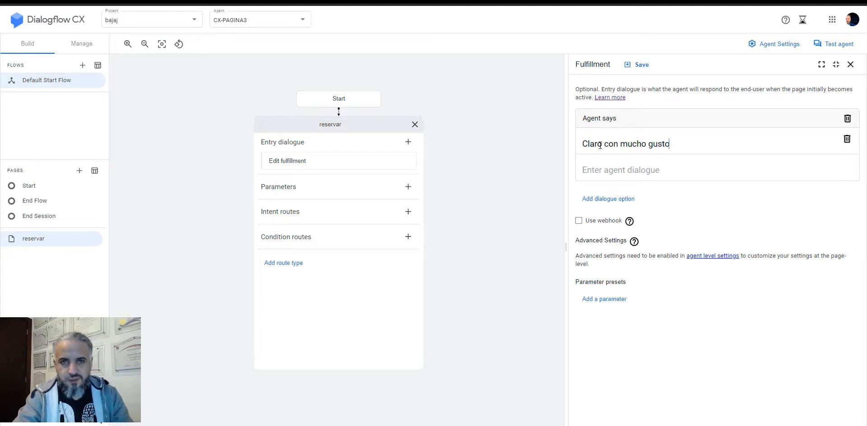
pyautogui.write(' c')
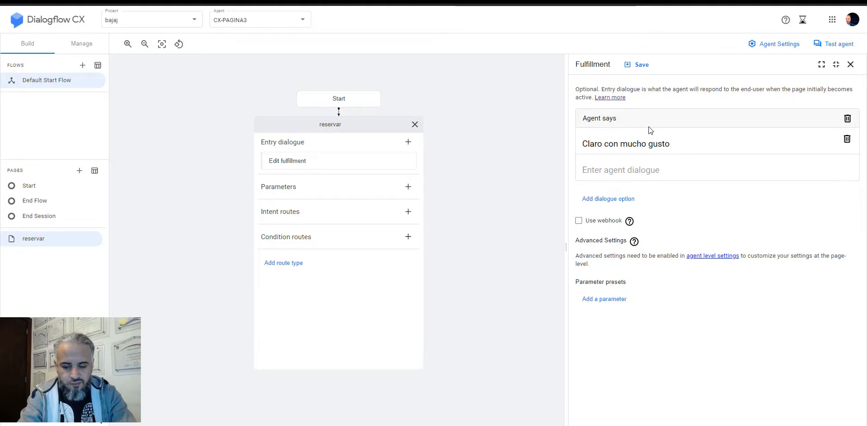
pyautogui.write('te voy ayudar con')
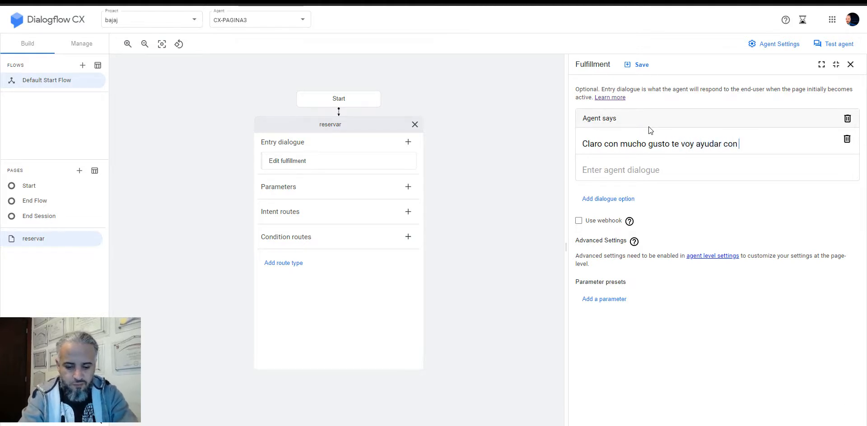
pyautogui.write(' tu reserva')
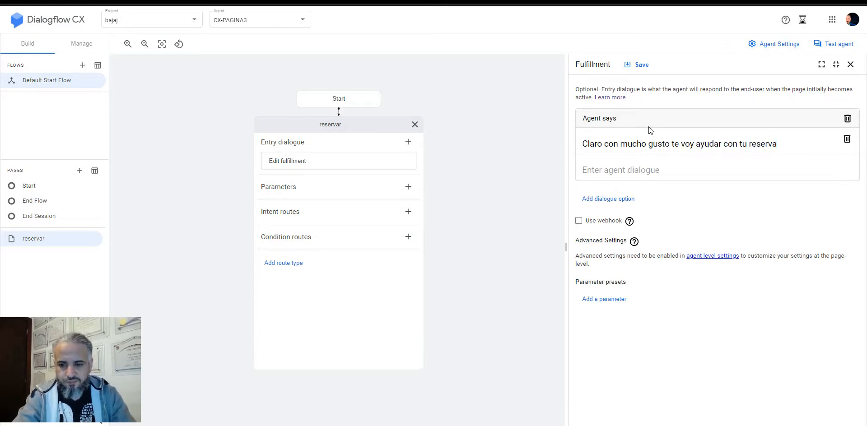
pyautogui.click(637, 65)
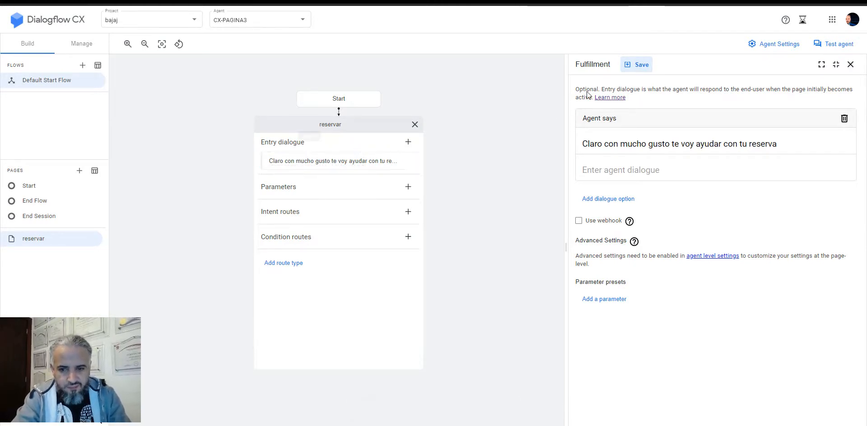
pyautogui.click(637, 66)
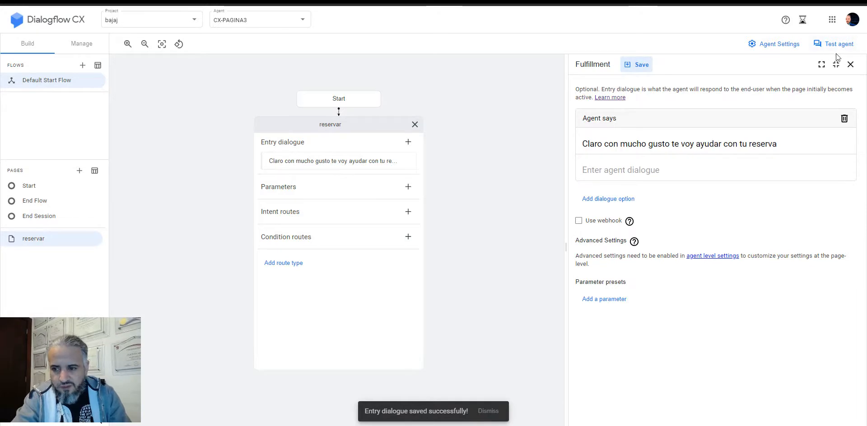
# Test the agent in the simulator by sending the messages "hola" and "reservar"
pyautogui.click(833, 44)
pyautogui.click(728, 412)
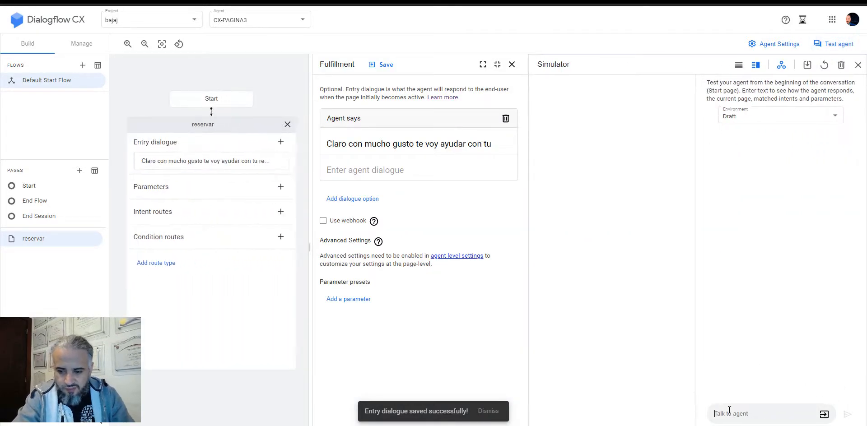
pyautogui.write('hola')
pyautogui.press('Return')
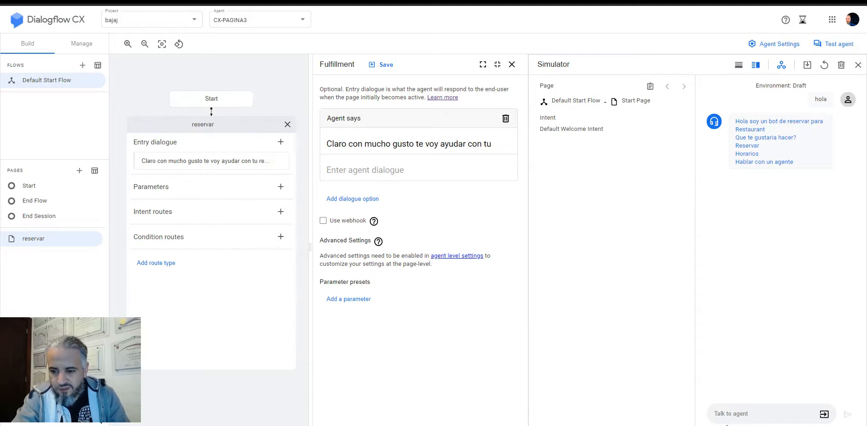
pyautogui.click(741, 413)
pyautogui.write('reservar')
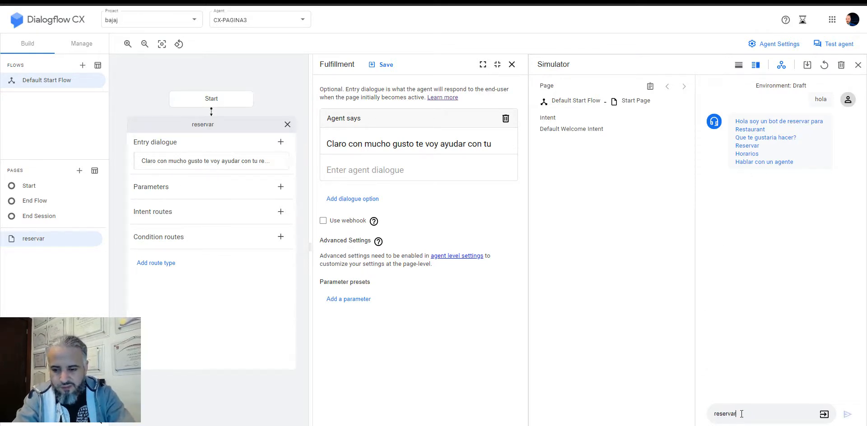
pyautogui.press('Return')
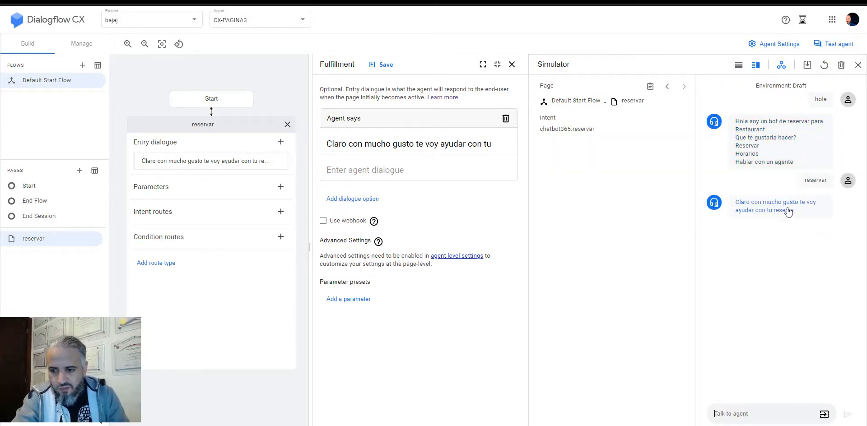
# Review the Start page's routes in the flow graph and open the linked reservar page to check its entry dialogue
pyautogui.click(226, 133)
pyautogui.click(319, 97)
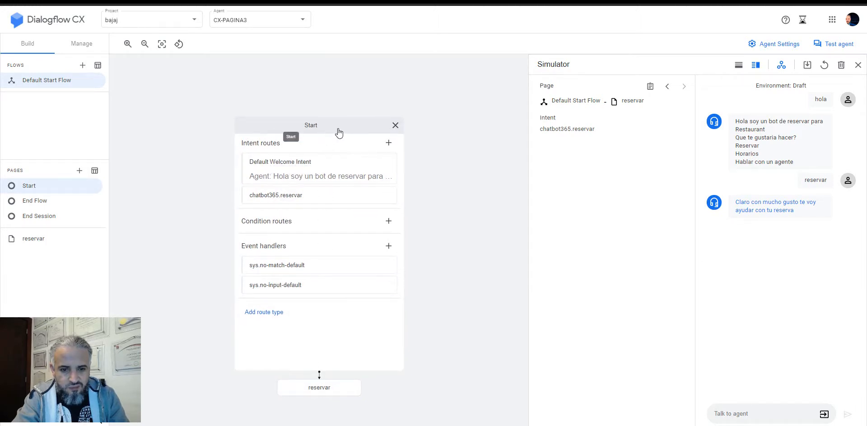
pyautogui.click(315, 130)
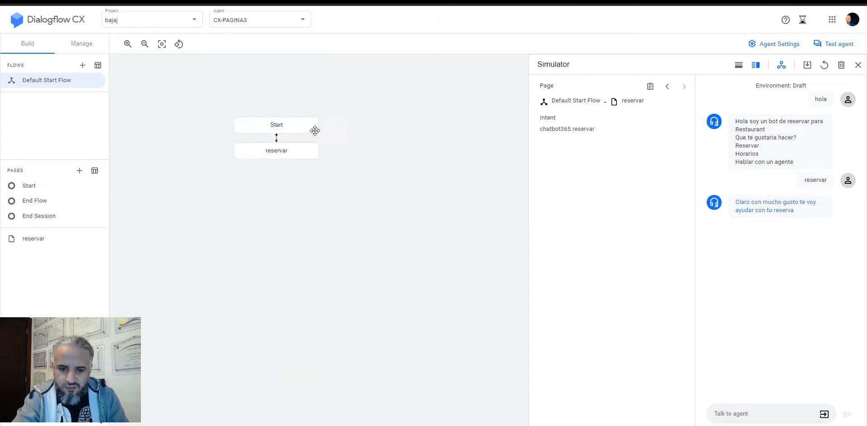
pyautogui.click(283, 126)
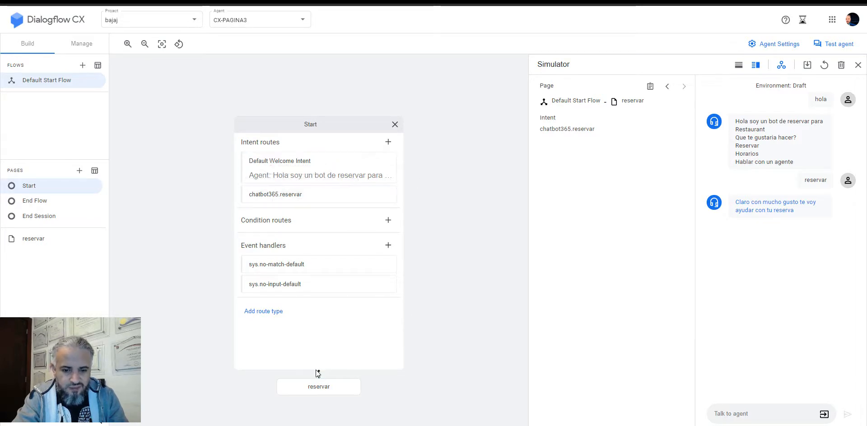
pyautogui.click(316, 392)
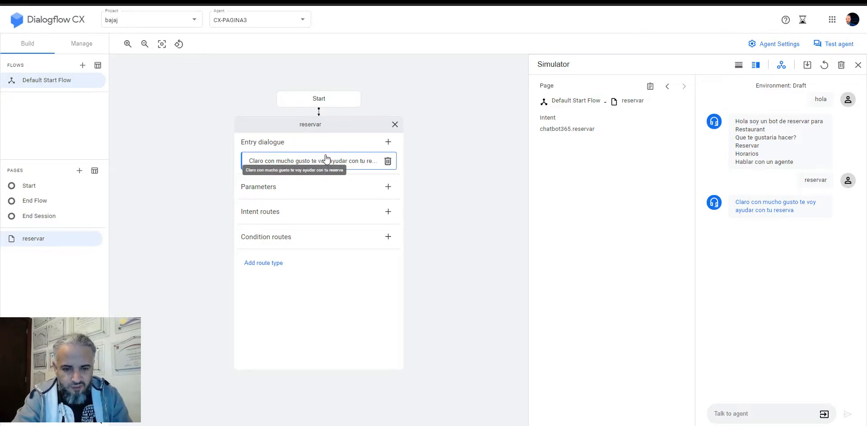
pyautogui.click(361, 161)
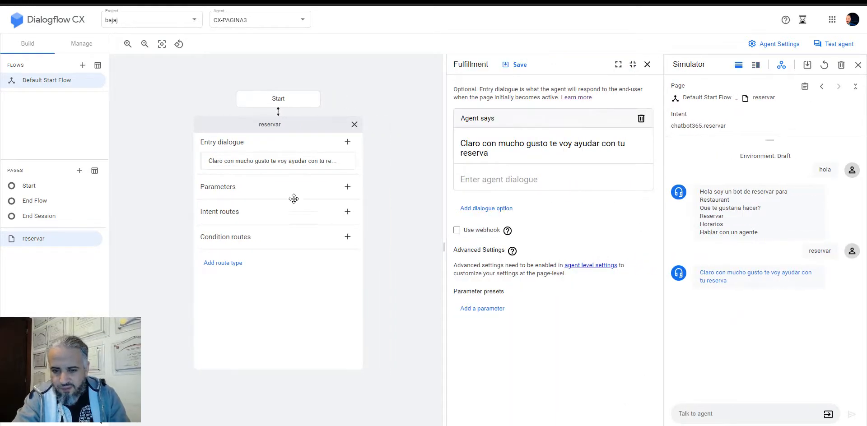
pyautogui.click(348, 187)
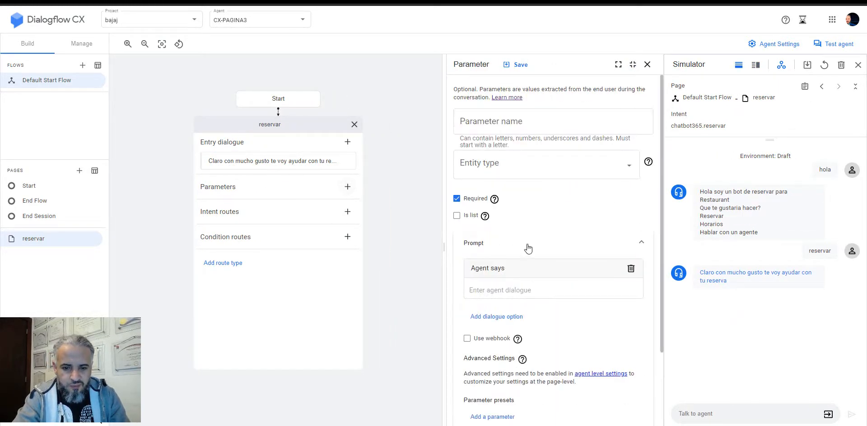
pyautogui.click(511, 122)
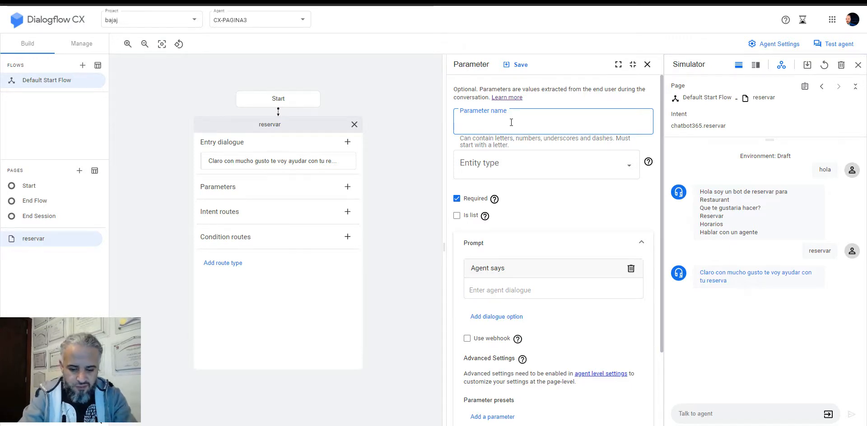
pyautogui.write('Horario')
pyautogui.press('BackSpace')
pyautogui.press('BackSpace')
pyautogui.press('BackSpace')
pyautogui.press('BackSpace')
pyautogui.press('BackSpace')
pyautogui.press('BackSpace')
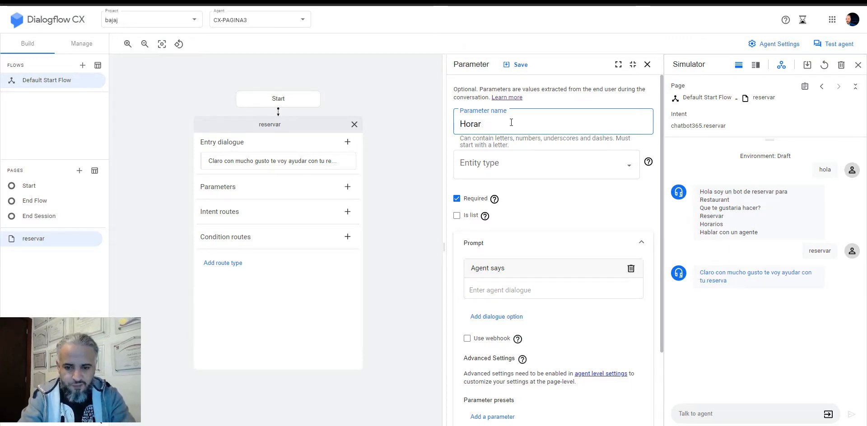
pyautogui.write('orario')
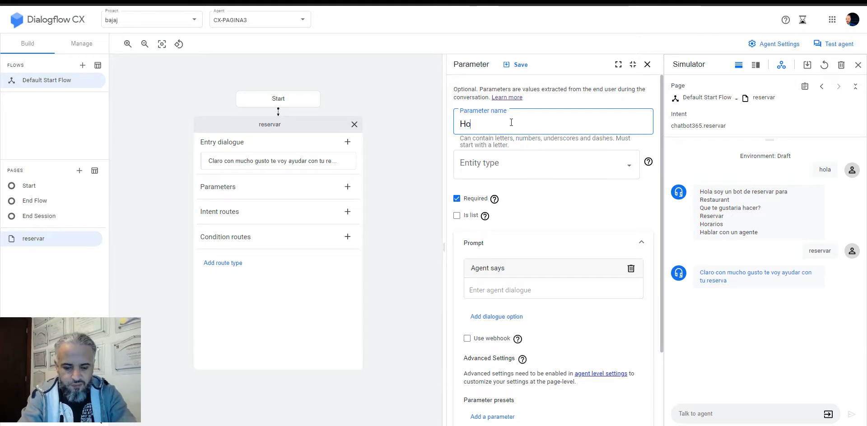
pyautogui.hotkey('ctrl', 'a')
pyautogui.press('BackSpace')
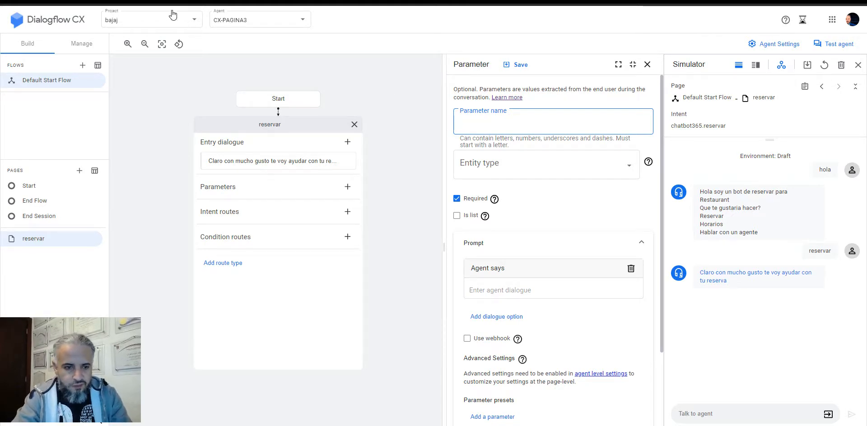
# Create a new entity type named "horario" for the agent
pyautogui.click(82, 48)
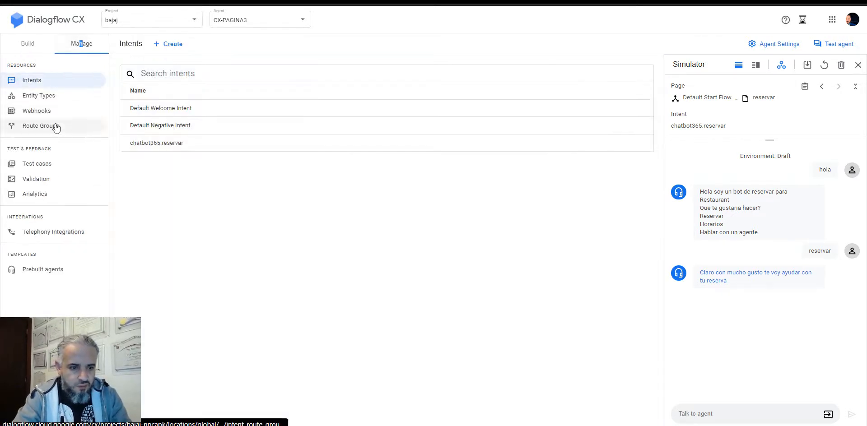
pyautogui.click(56, 95)
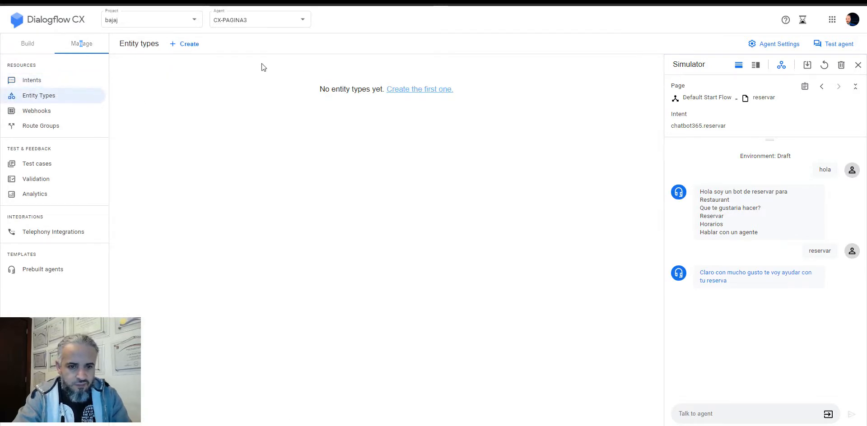
pyautogui.click(190, 44)
pyautogui.click(143, 105)
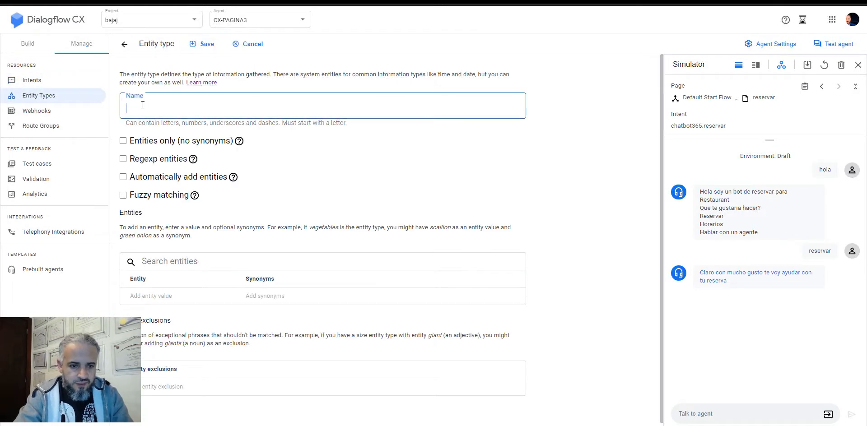
pyautogui.write('horario')
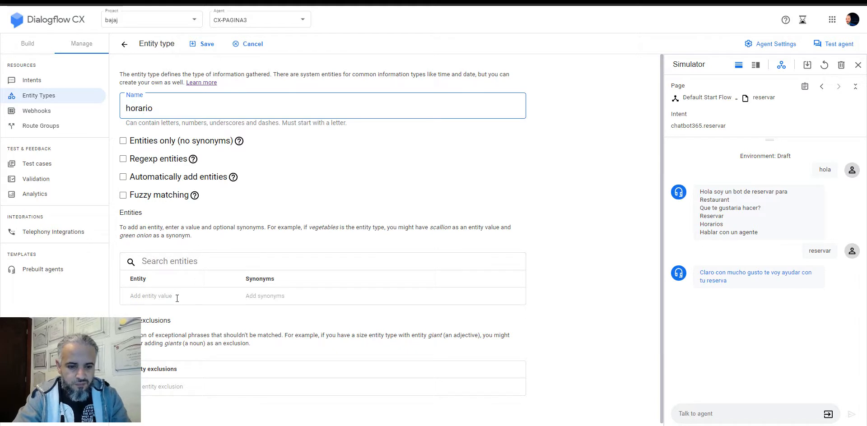
# Add the entities "dia" and "noche" to the horario entity type, each with its own name as synonym, and save it
pyautogui.click(155, 295)
pyautogui.write('dia')
pyautogui.press('Tab')
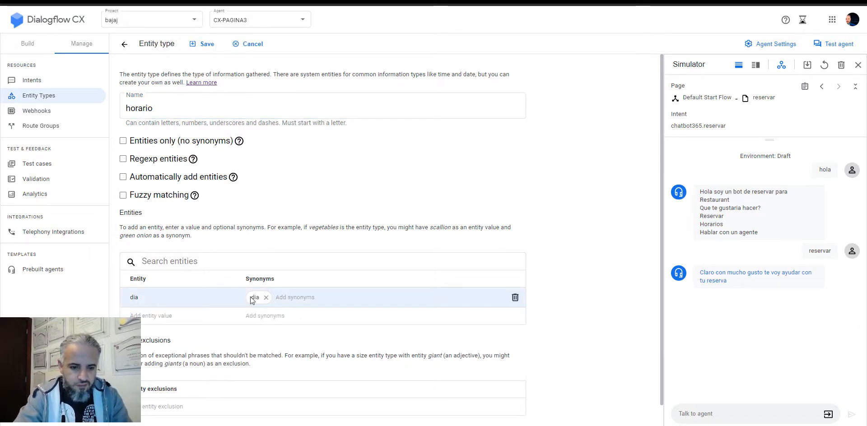
pyautogui.click(178, 313)
pyautogui.write('noche')
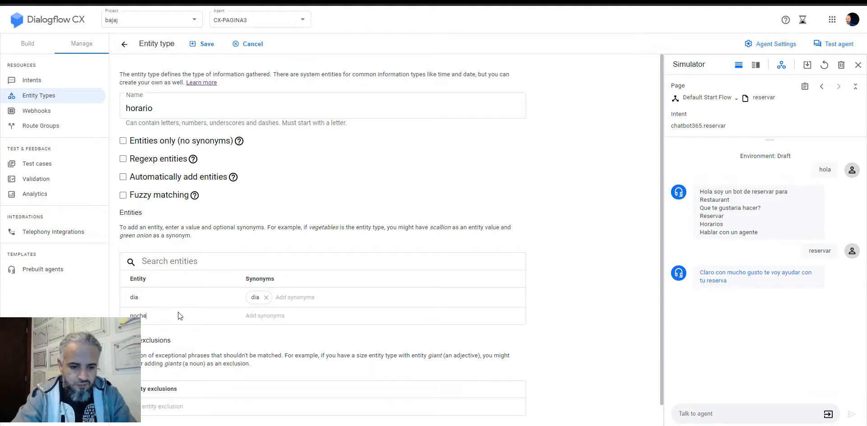
pyautogui.click(277, 316)
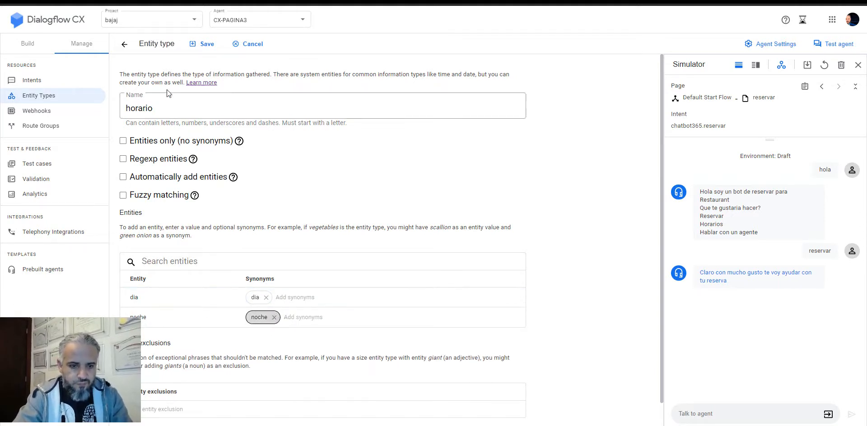
pyautogui.click(208, 46)
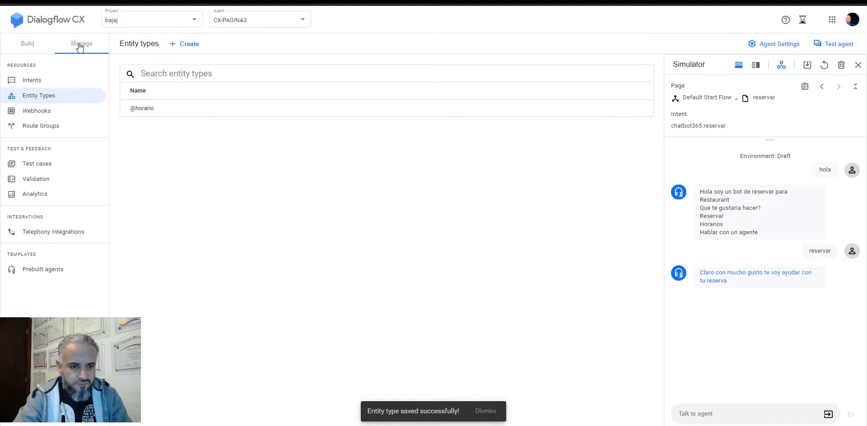
pyautogui.click(27, 42)
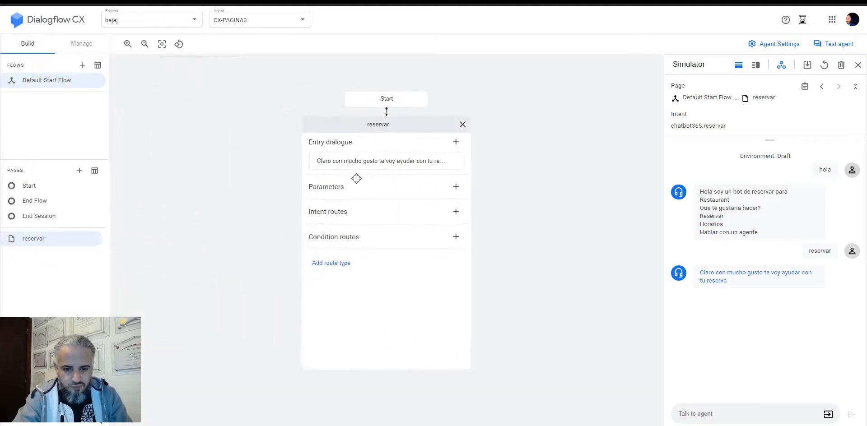
pyautogui.click(455, 187)
pyautogui.click(500, 126)
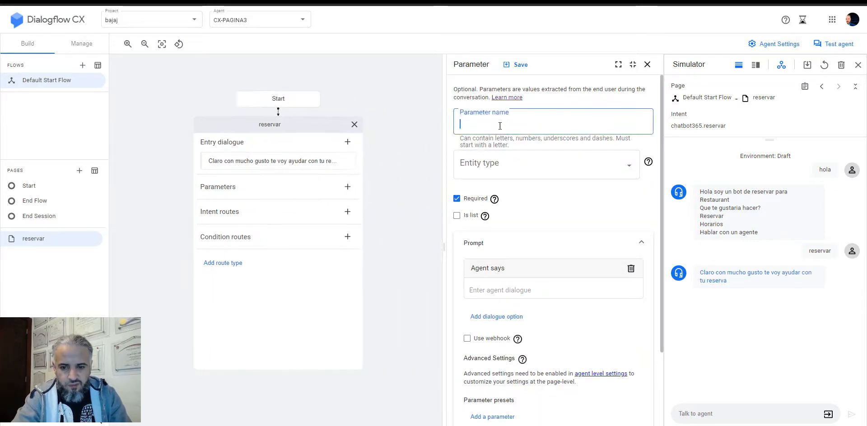
pyautogui.write('horario')
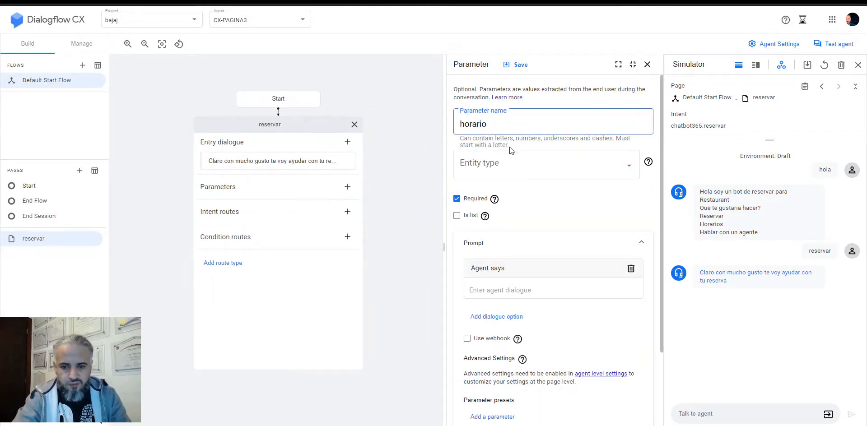
pyautogui.click(505, 169)
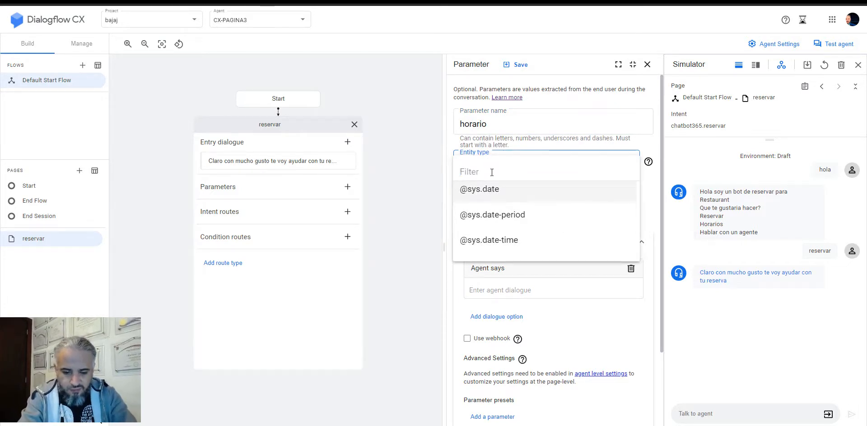
pyautogui.write('horario')
pyautogui.click(480, 189)
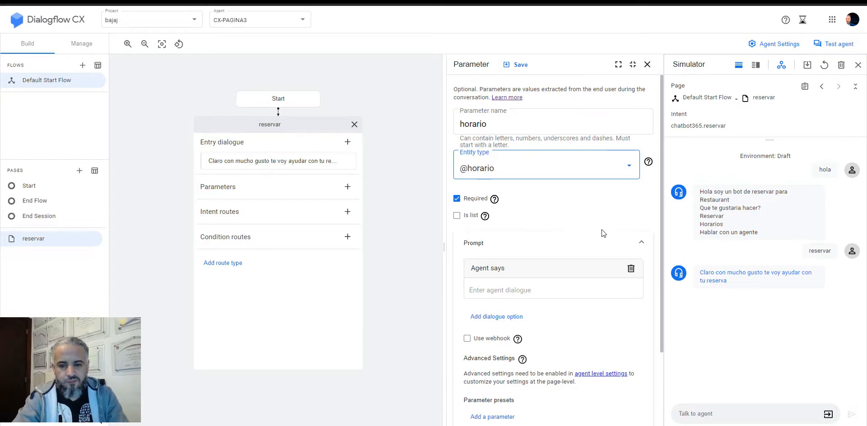
# Set the horario parameter's prompt to "Que opcion prefieres Dia / Noche" and save the parameter
pyautogui.click(524, 291)
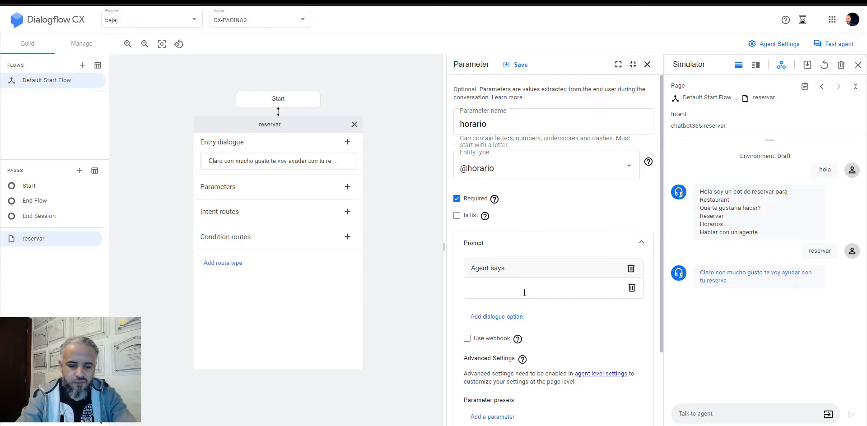
pyautogui.write('Que')
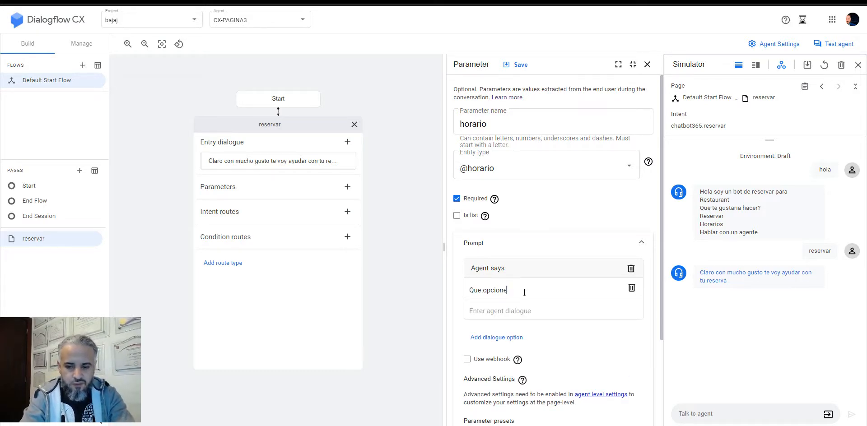
pyautogui.write(' opcion pre')
pyautogui.press('BackSpace')
pyautogui.write('prefiere')
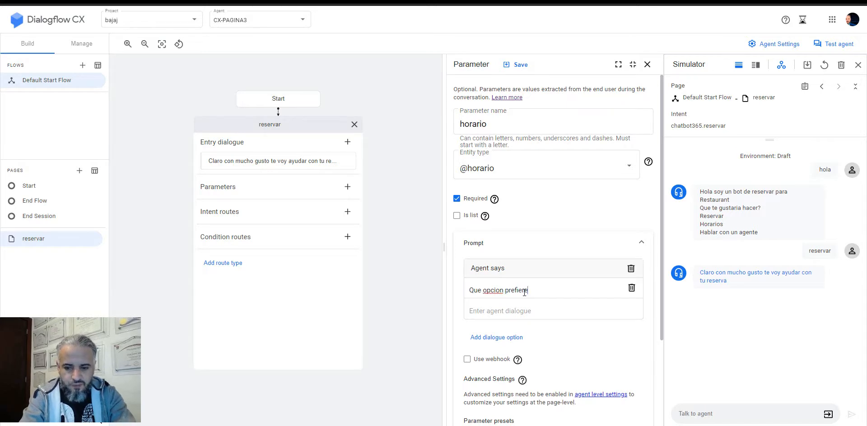
pyautogui.write('s Dia / Noche')
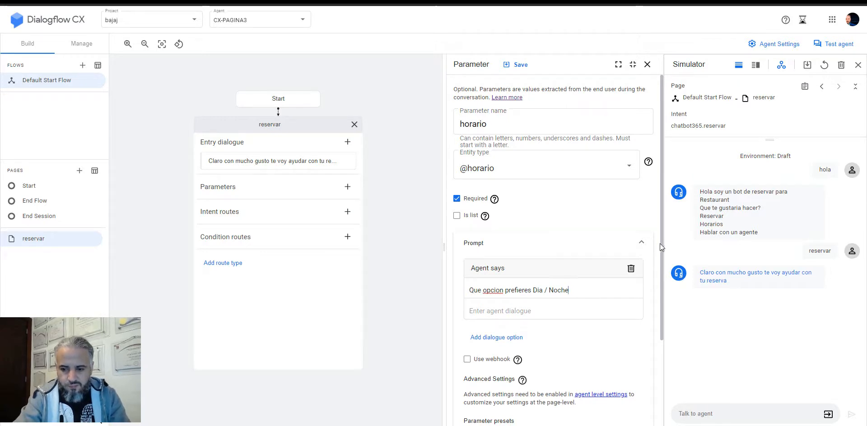
pyautogui.moveTo(653, 245); pyautogui.dragTo(661, 287)
pyautogui.scroll(-1, 660, 284)
pyautogui.scroll(-1, 665, 361)
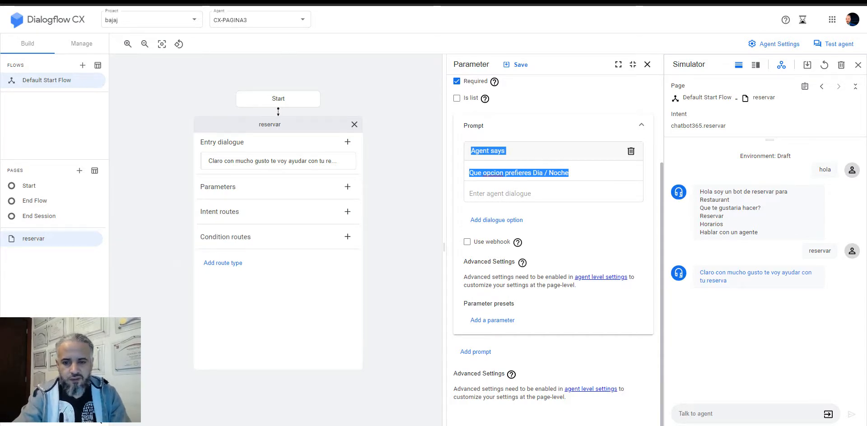
pyautogui.click(518, 66)
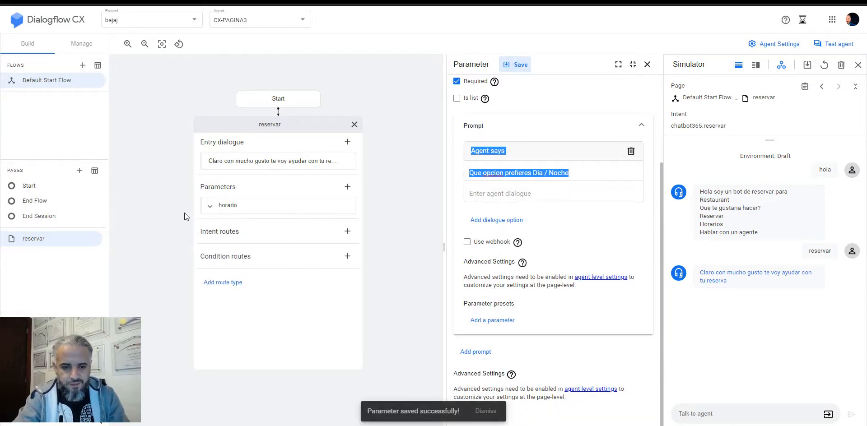
pyautogui.click(347, 187)
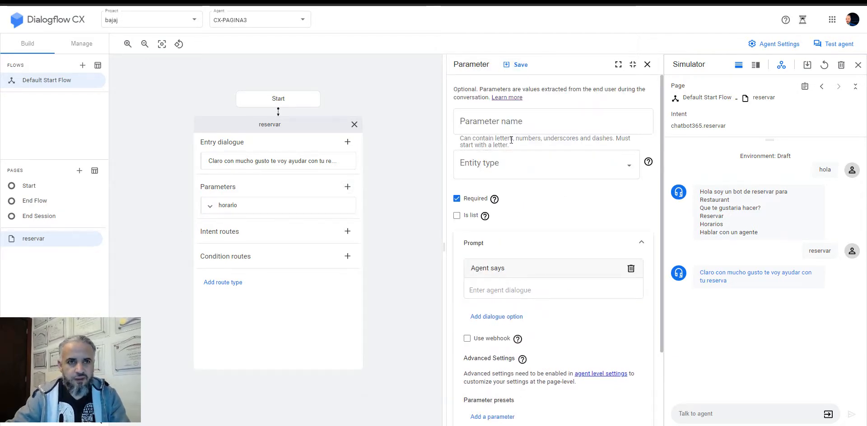
pyautogui.click(494, 120)
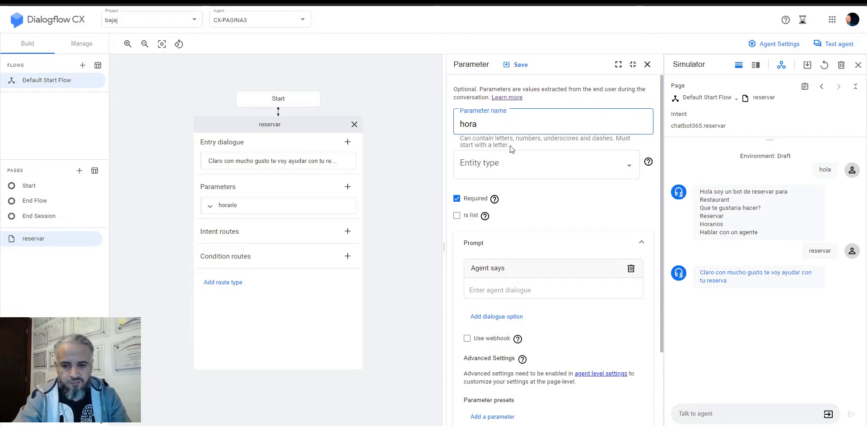
pyautogui.click(494, 165)
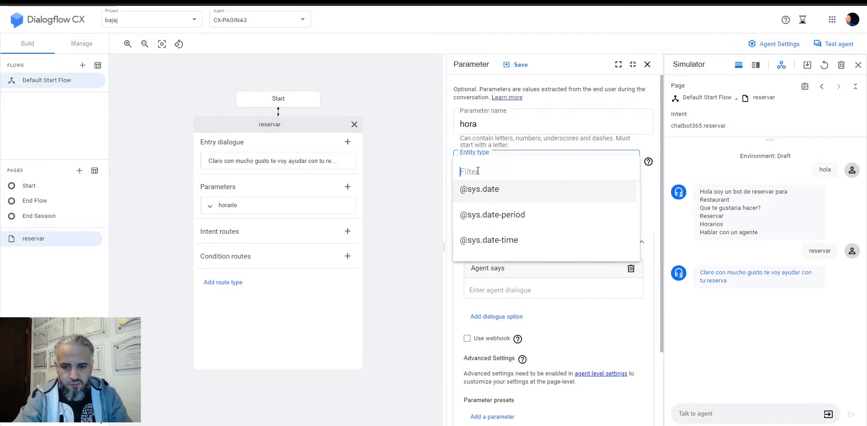
pyautogui.write('any')
pyautogui.click(484, 188)
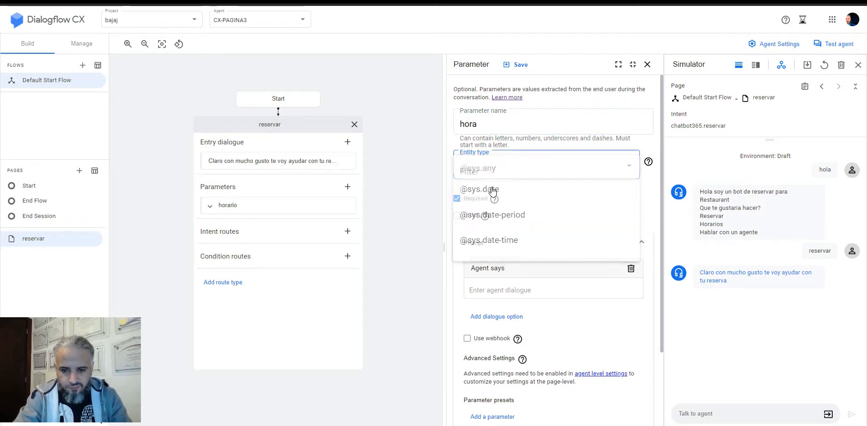
# Set the hora parameter's prompt to "A que hora te gustaria venir?" and save the parameter
pyautogui.click(526, 288)
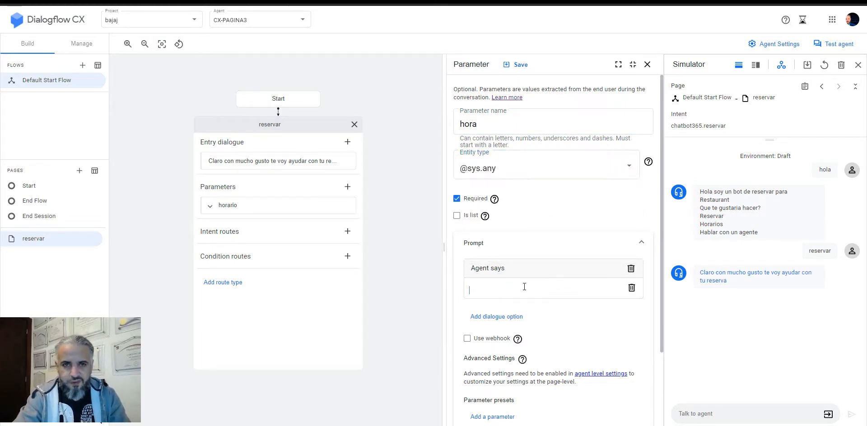
pyautogui.write('A que hora te gustaria venir')
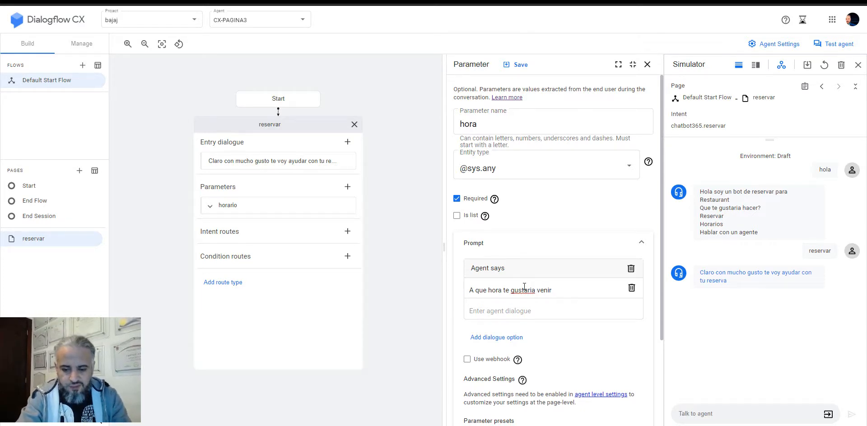
pyautogui.write('?')
pyautogui.click(514, 67)
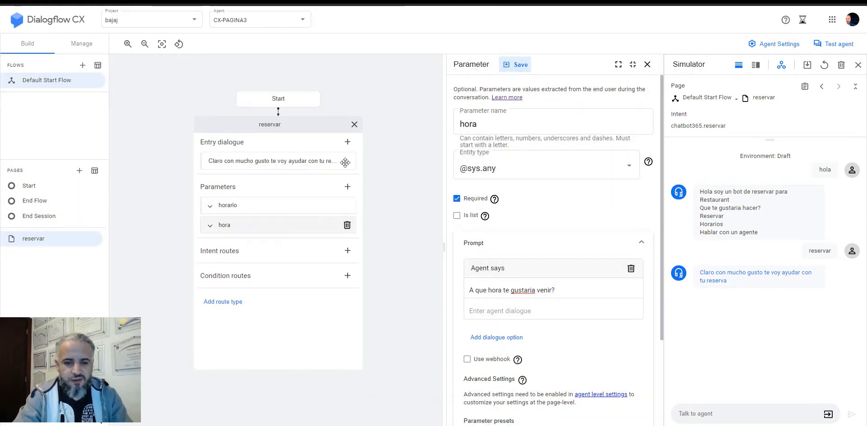
pyautogui.moveTo(355, 210)
pyautogui.click(347, 187)
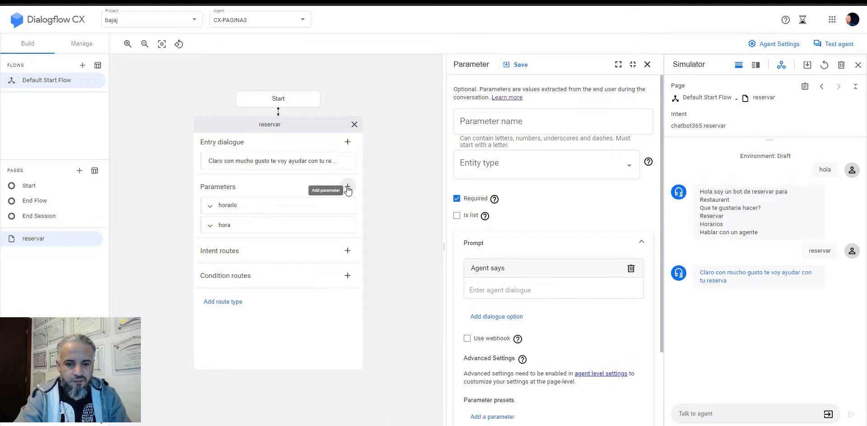
pyautogui.click(486, 119)
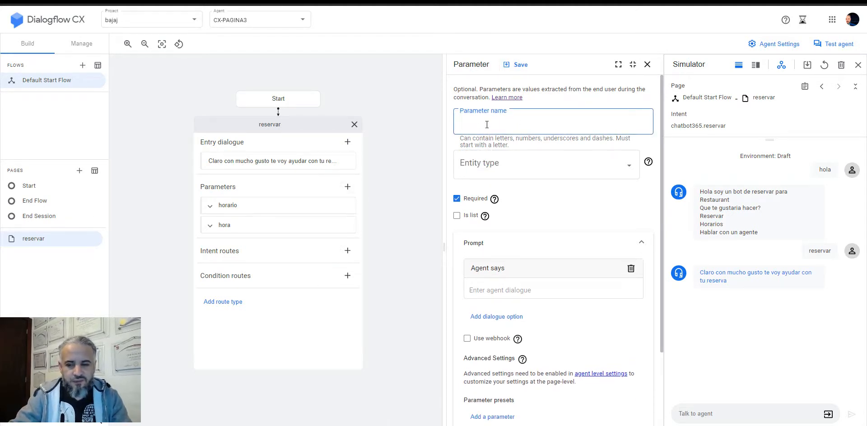
pyautogui.write('personas')
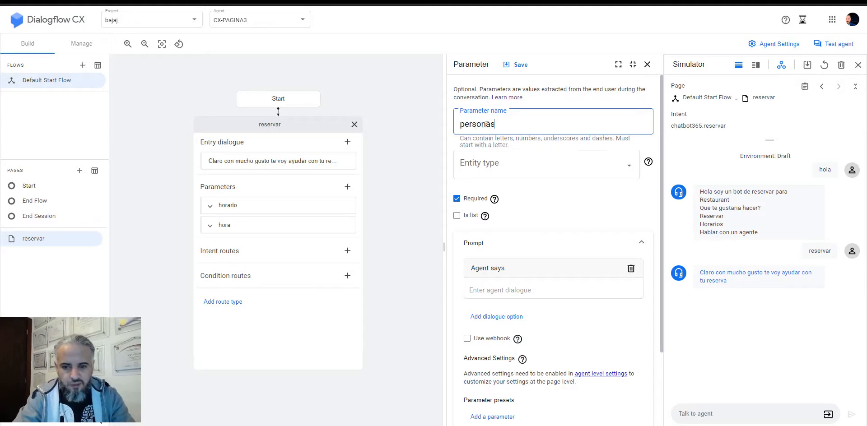
pyautogui.click(499, 163)
pyautogui.click(499, 163)
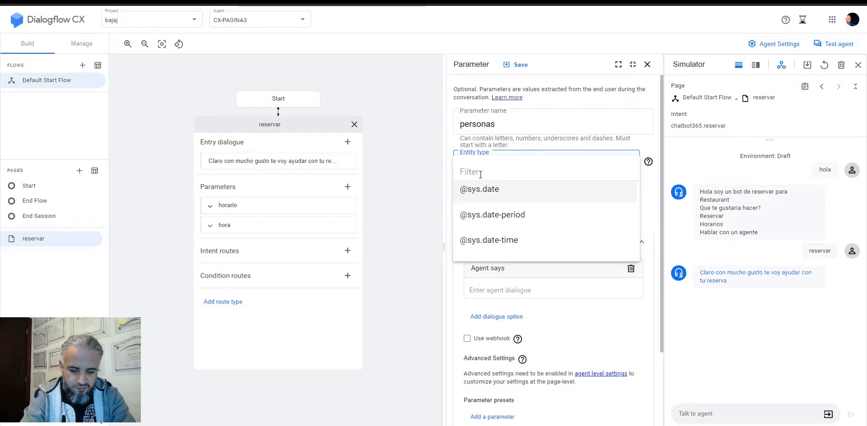
pyautogui.write('any')
pyautogui.click(483, 187)
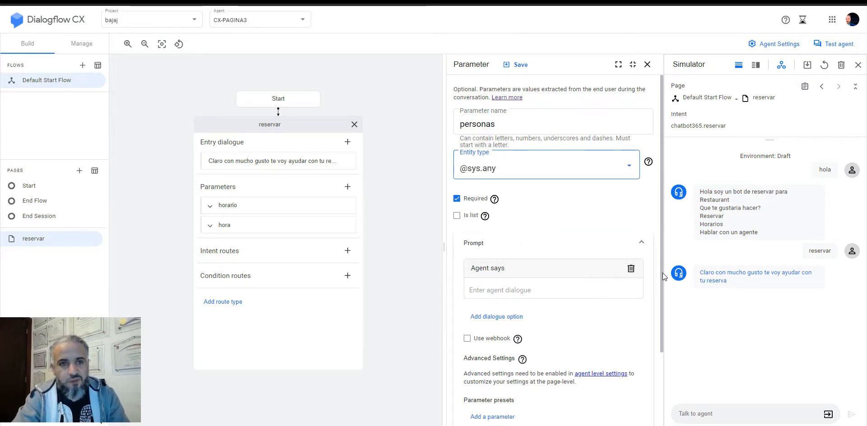
pyautogui.moveTo(663, 273); pyautogui.dragTo(672, 377)
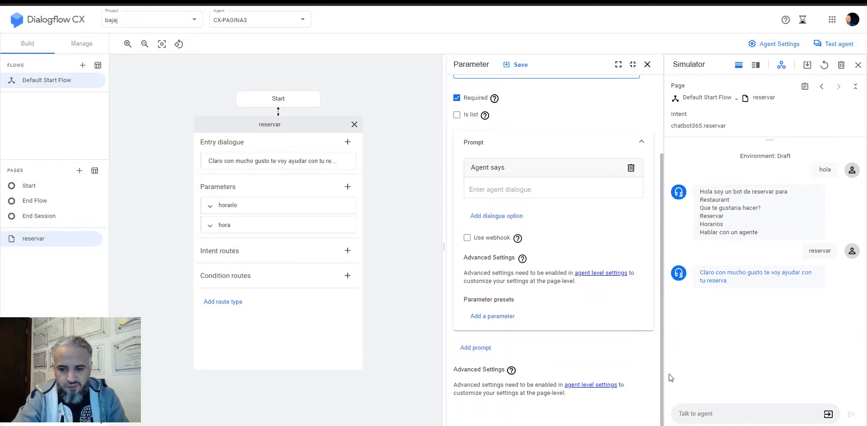
pyautogui.click(519, 66)
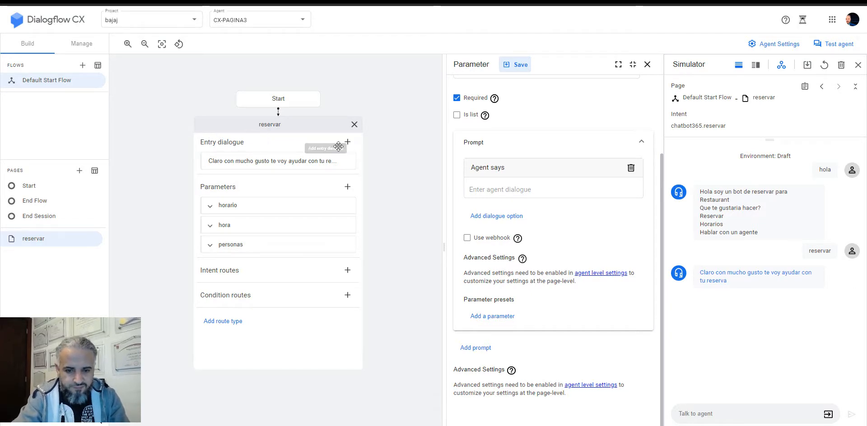
pyautogui.click(348, 190)
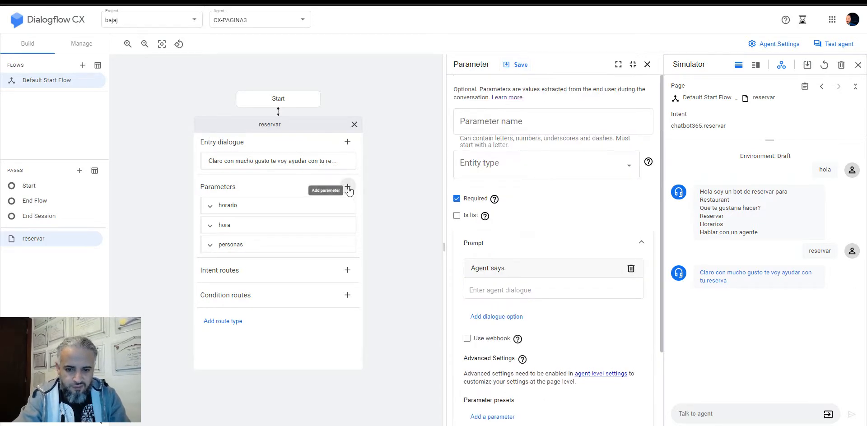
pyautogui.click(488, 163)
pyautogui.click(491, 122)
pyautogui.click(488, 122)
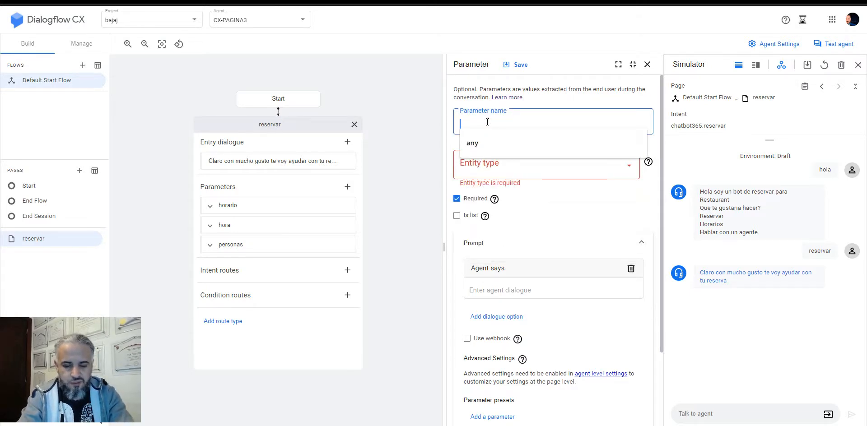
pyautogui.write('lugar')
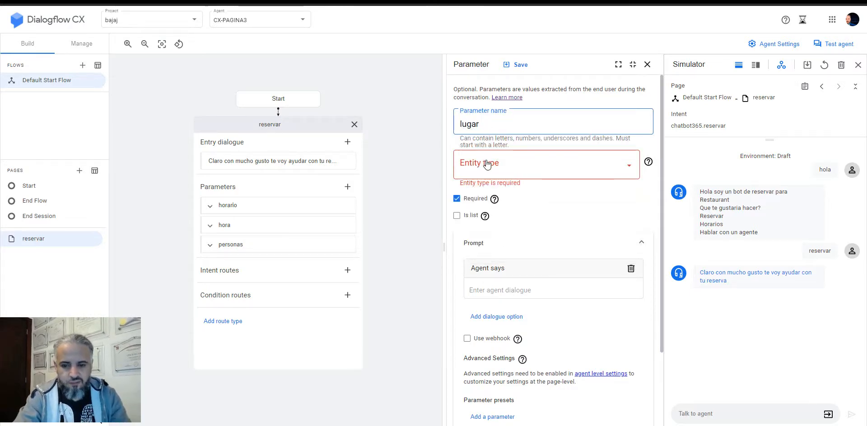
pyautogui.click(493, 165)
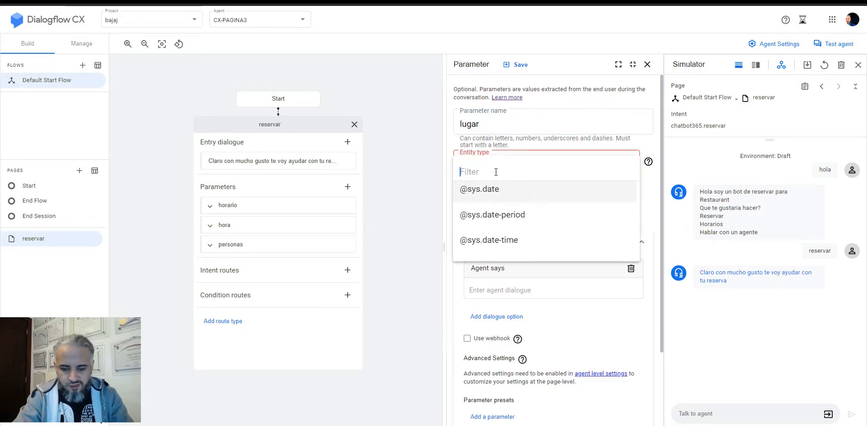
pyautogui.write('@')
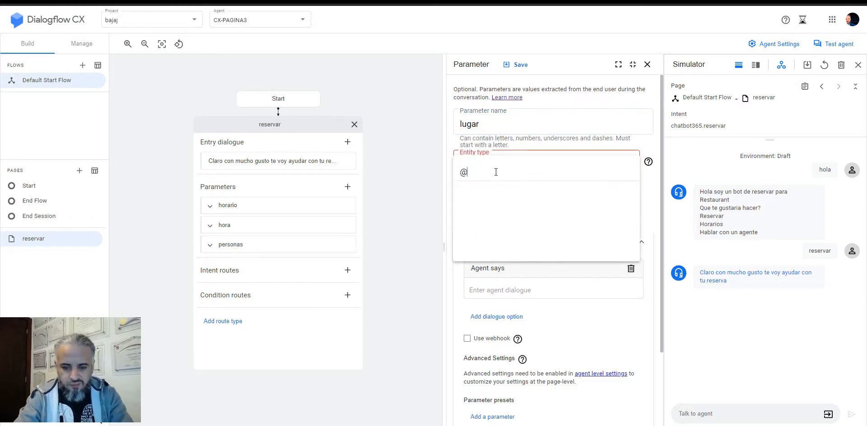
pyautogui.press('BackSpace')
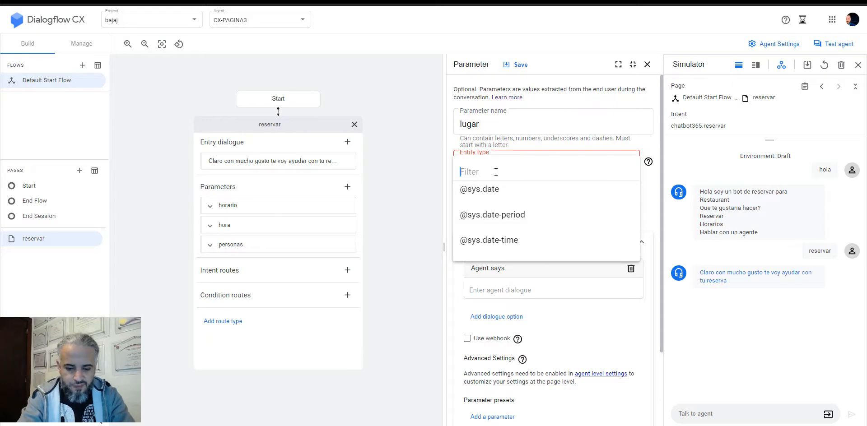
pyautogui.write('any')
pyautogui.click(493, 189)
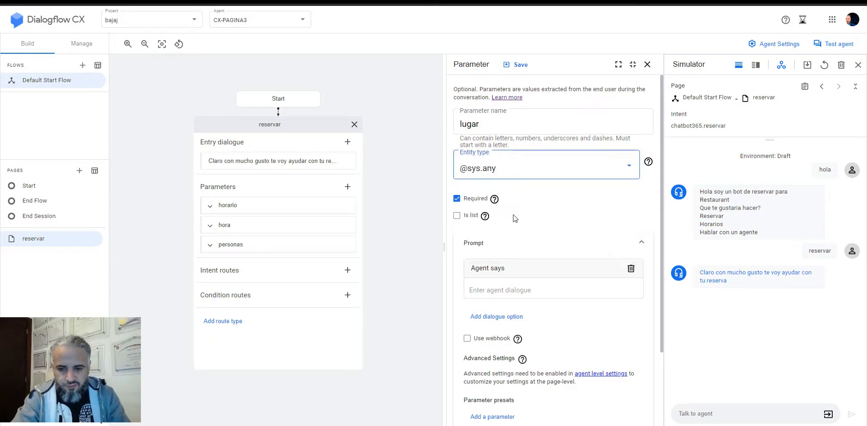
# Set the lugar parameter's prompt to "En que lugar prefieres Terraza / Ventana / Interior" and save the parameter
pyautogui.click(502, 289)
pyautogui.write('En que lugar')
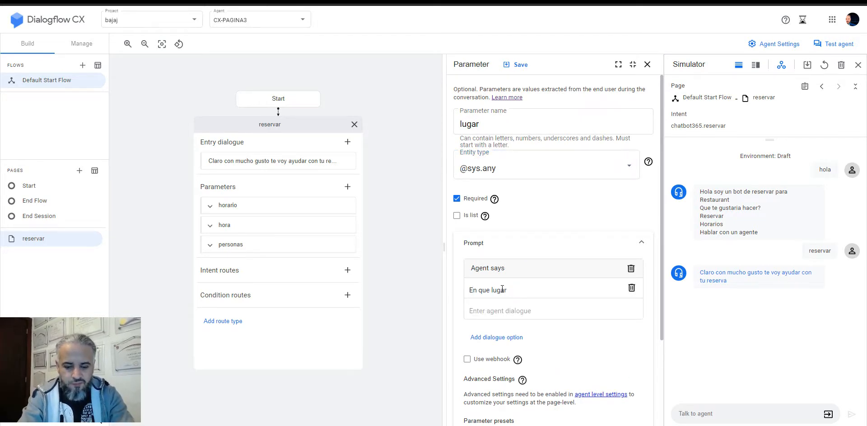
pyautogui.write(' prefieres Terraz')
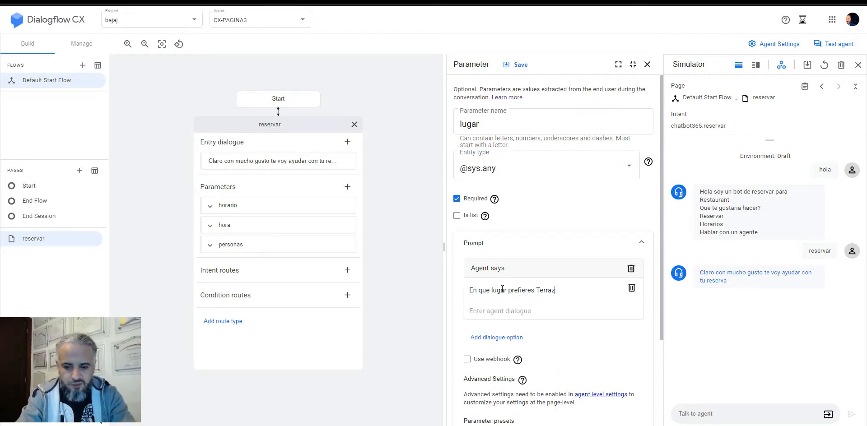
pyautogui.write('a')
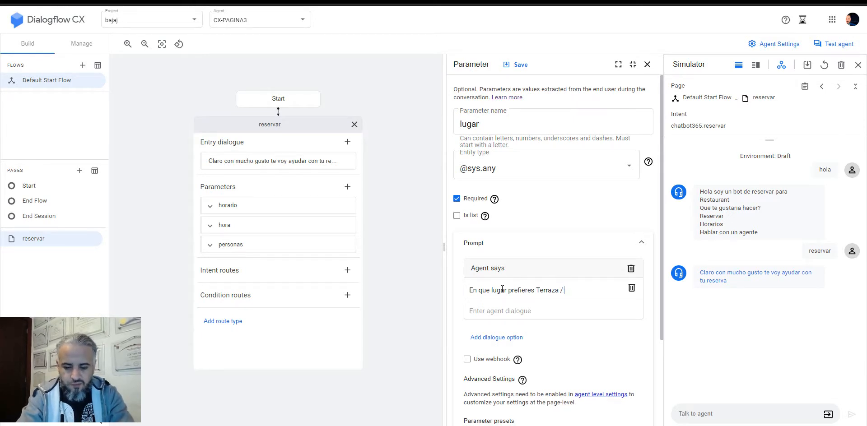
pyautogui.write(' / Ventana')
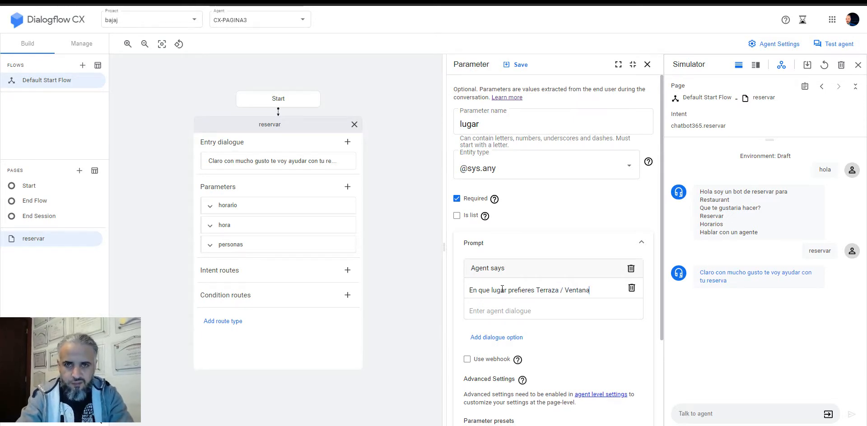
pyautogui.write(' / Interior')
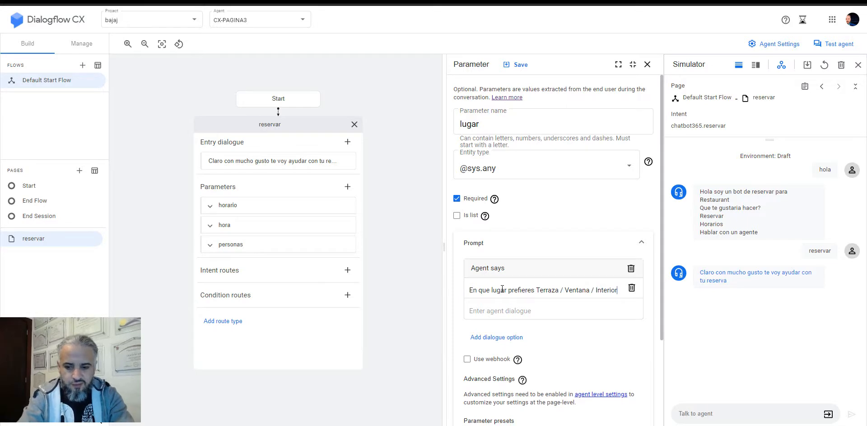
pyautogui.click(519, 67)
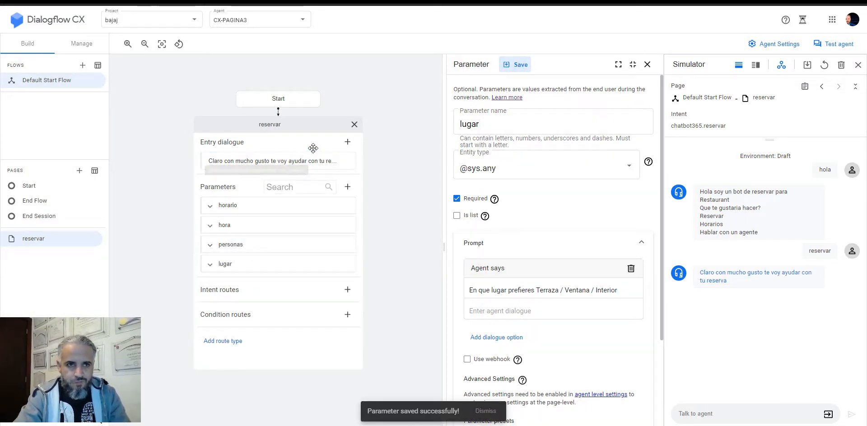
pyautogui.click(347, 142)
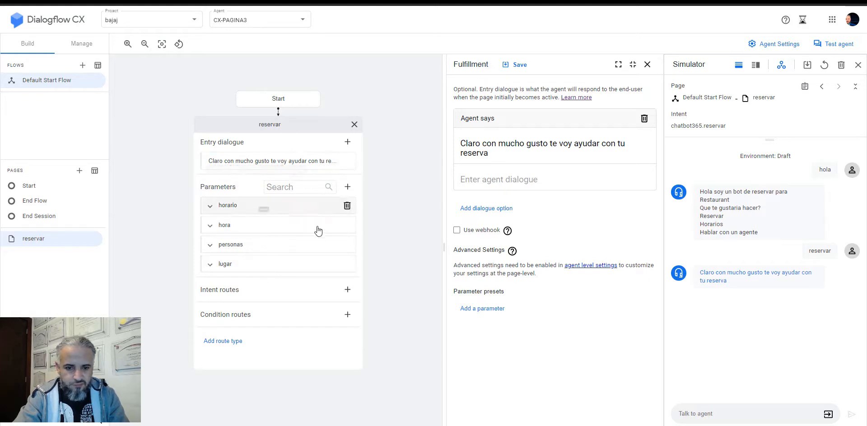
pyautogui.click(347, 187)
pyautogui.click(487, 124)
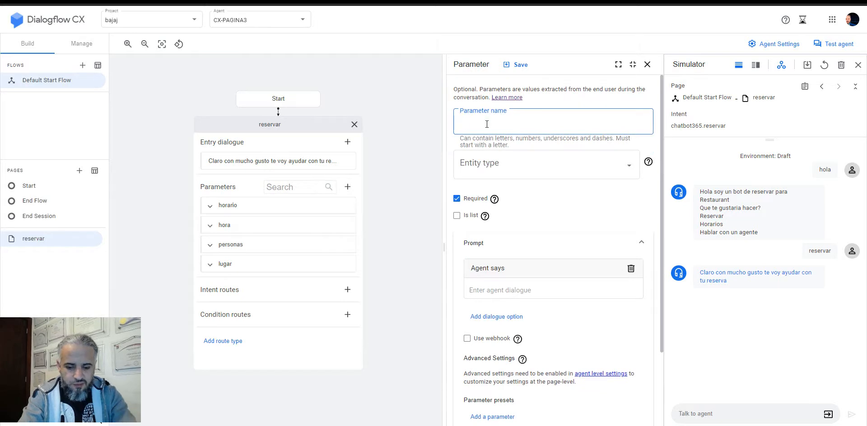
pyautogui.write('nombre')
pyautogui.click(490, 162)
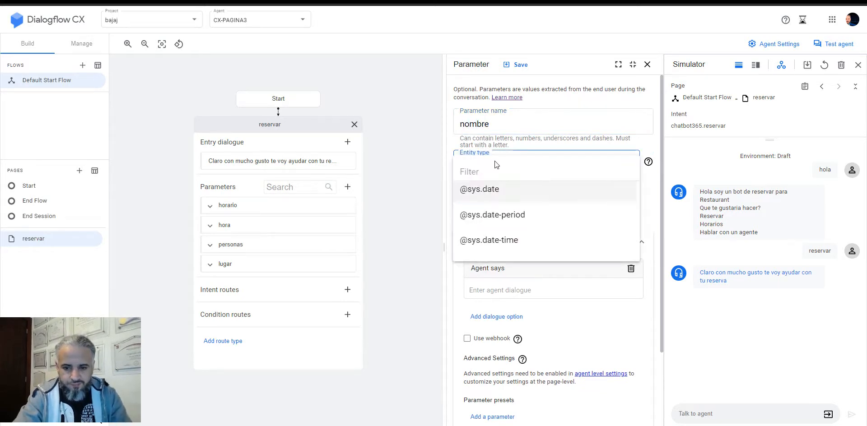
pyautogui.write('any')
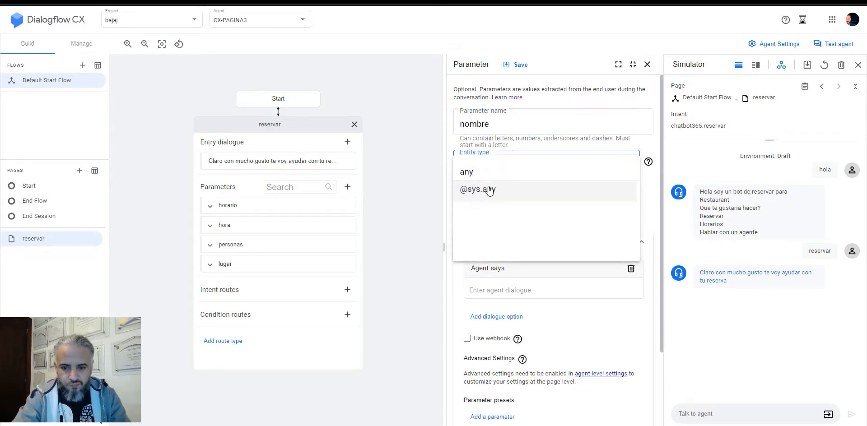
pyautogui.click(488, 190)
# Set the nombre parameter's prompt to "Cual es tu nombre?" and save the parameter
pyautogui.click(504, 288)
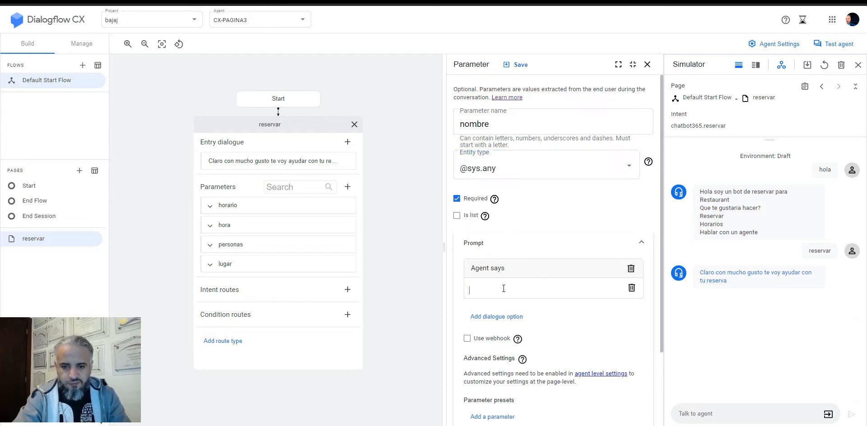
pyautogui.write('Cual')
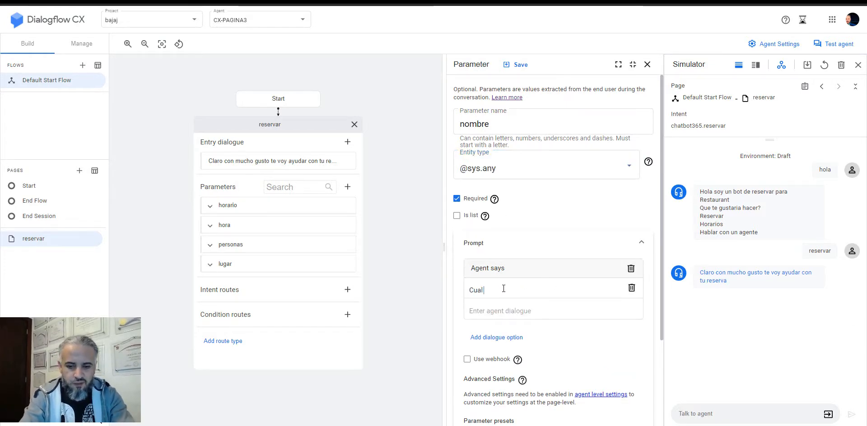
pyautogui.write(' es tu nombre')
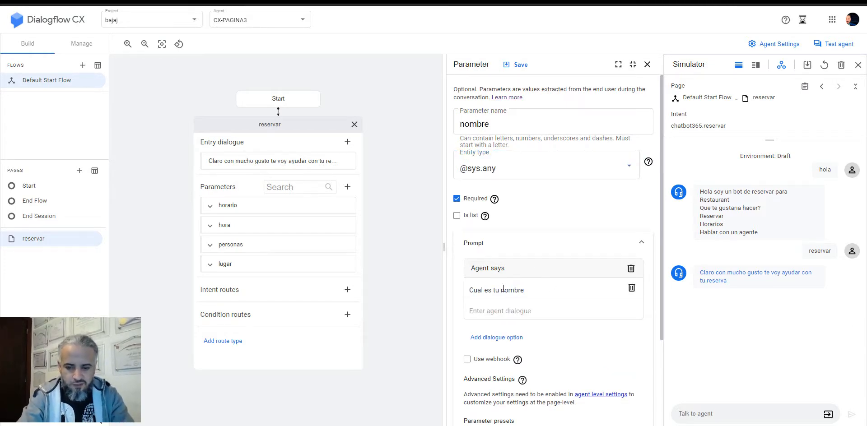
pyautogui.write('=?')
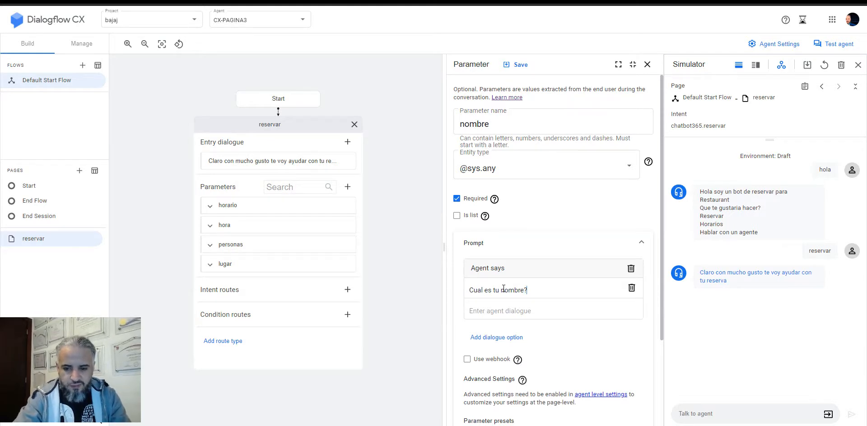
pyautogui.click(511, 65)
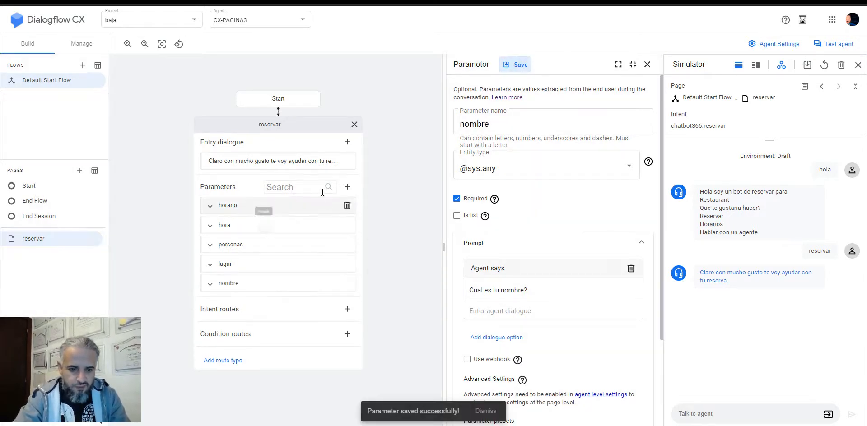
pyautogui.click(348, 189)
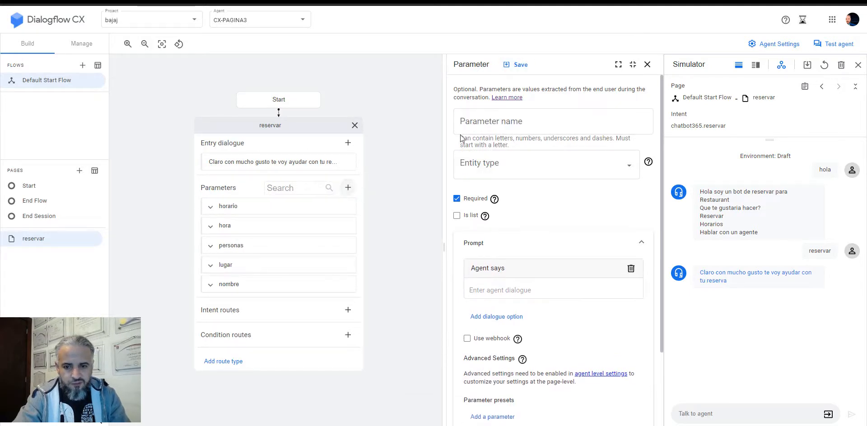
pyautogui.click(463, 127)
pyautogui.write('telefono')
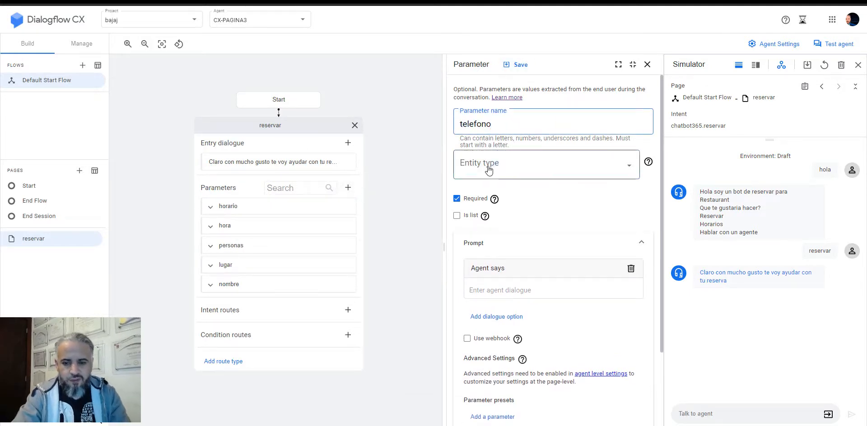
pyautogui.click(486, 167)
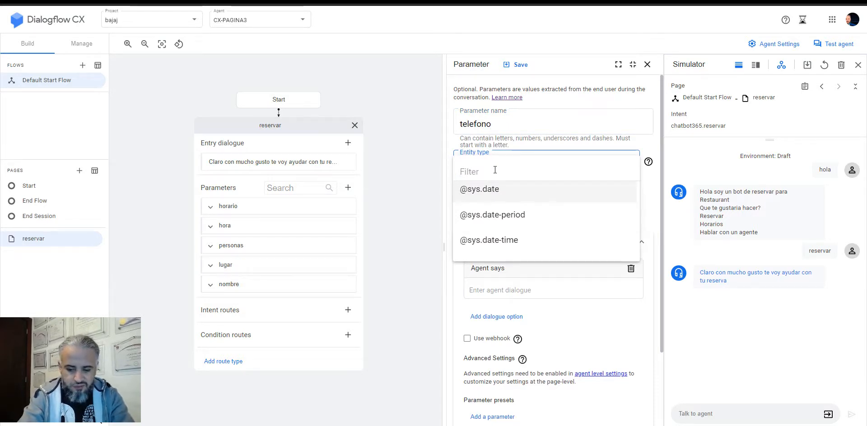
pyautogui.write('any')
pyautogui.click(490, 192)
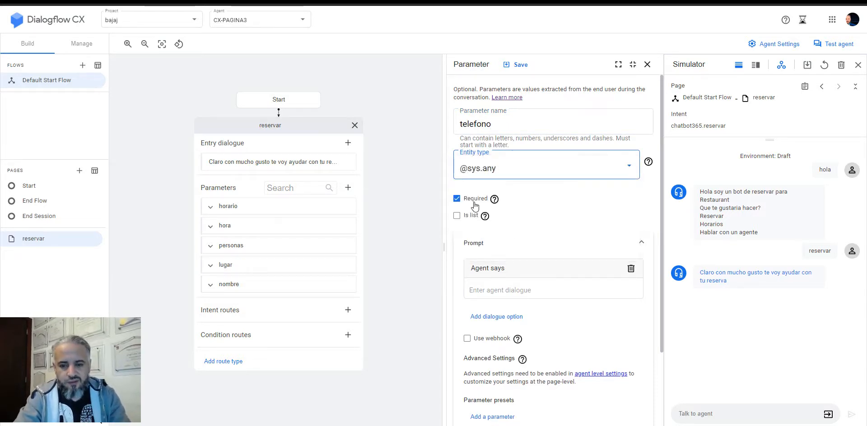
# Set the telefono parameter's prompt to "Cual este telefono?", save the parameter and close its settings
pyautogui.click(491, 291)
pyautogui.write('Cual este')
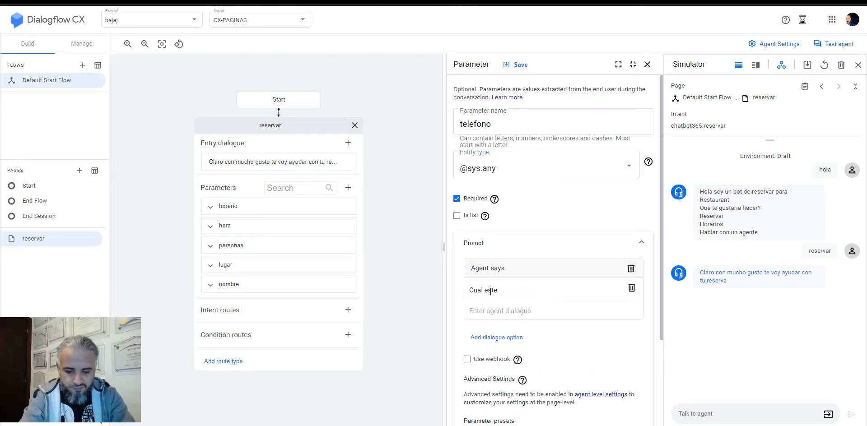
pyautogui.write(' telefono?')
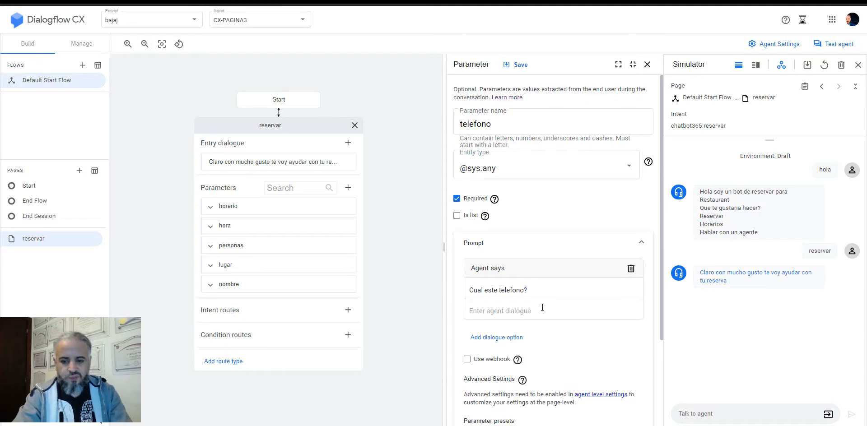
pyautogui.click(516, 64)
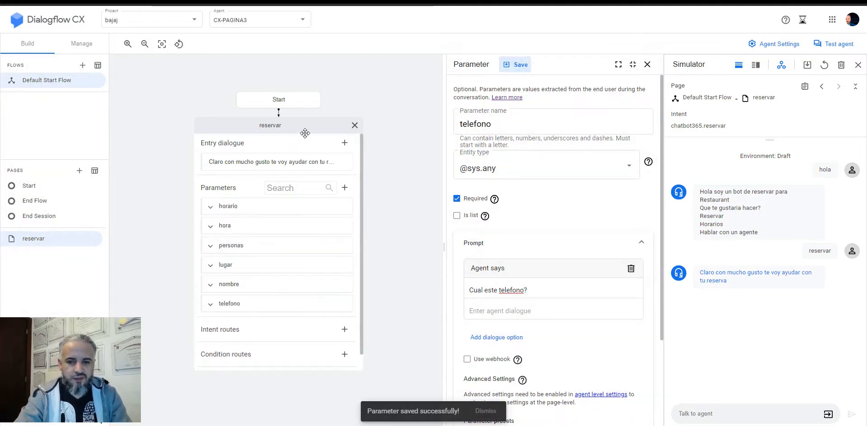
pyautogui.click(517, 64)
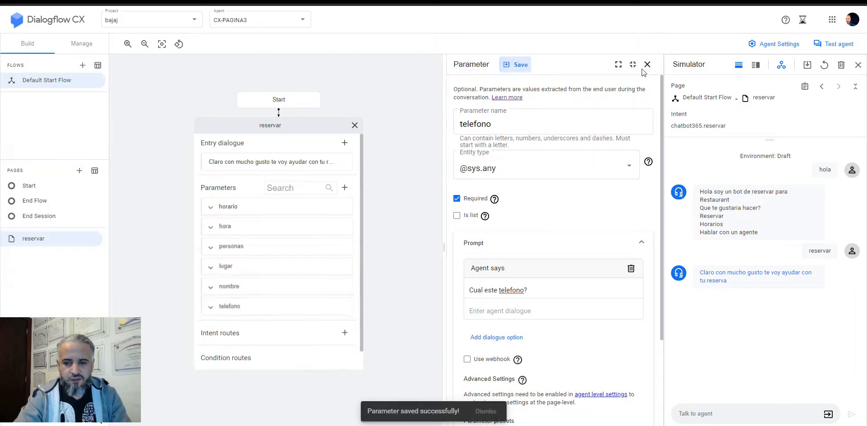
pyautogui.click(647, 64)
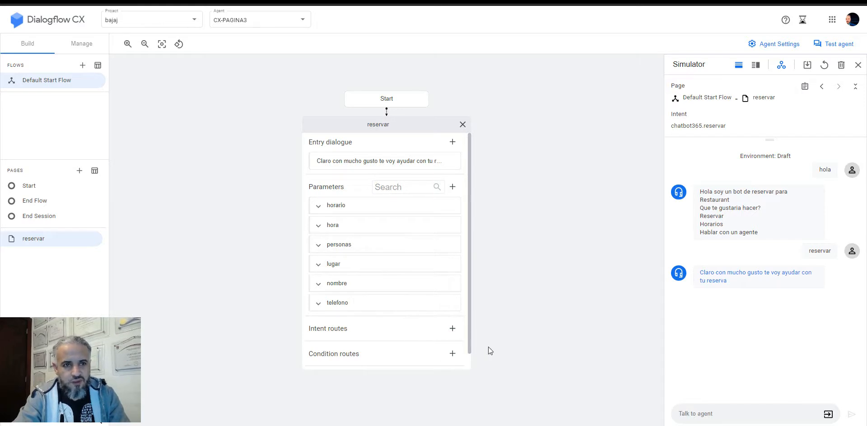
# Send "hola" and "reservar" to the agent in the simulator and check the matched intent and current page
pyautogui.scroll(-1, 469, 316)
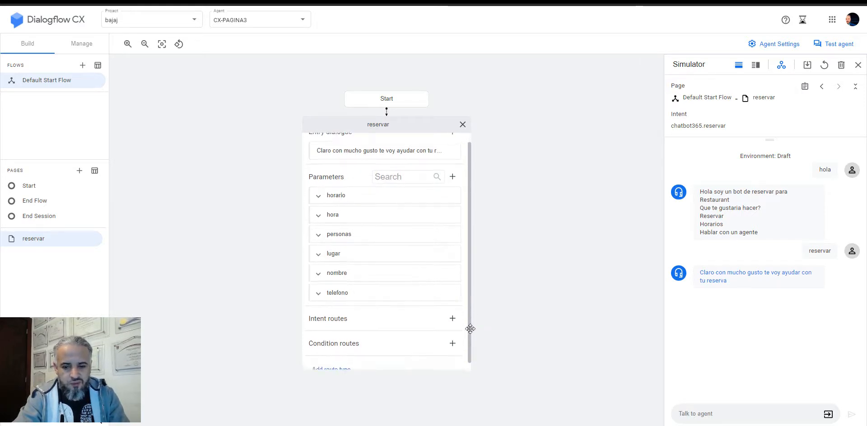
pyautogui.click(782, 64)
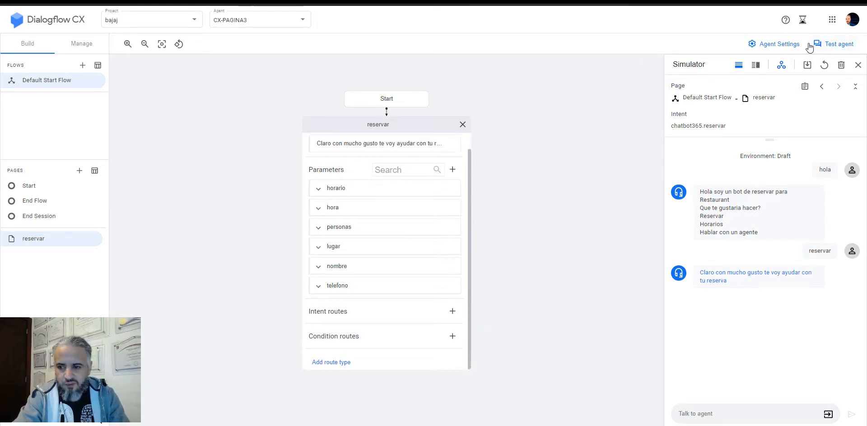
pyautogui.click(839, 45)
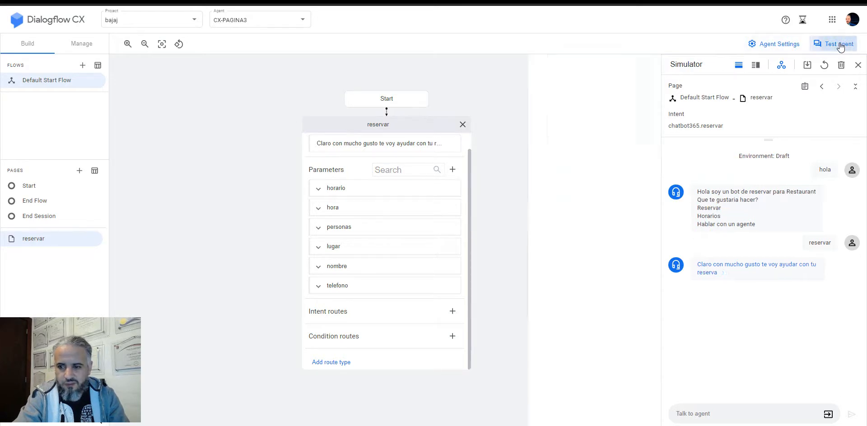
pyautogui.click(636, 414)
pyautogui.write('hola')
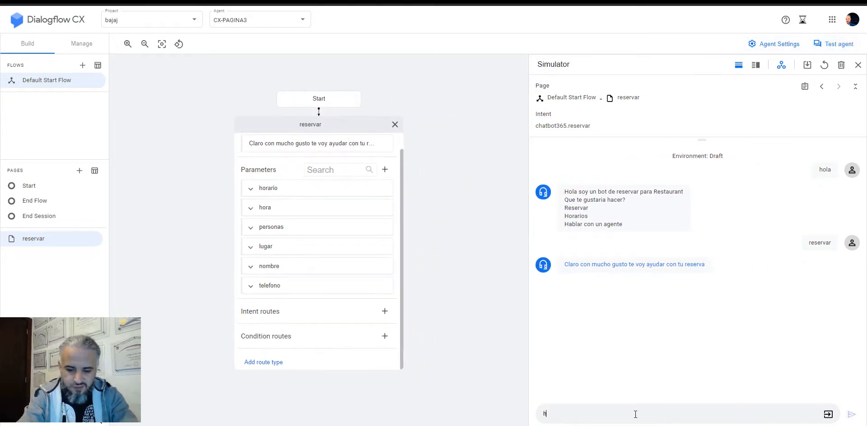
pyautogui.press('Return')
pyautogui.write('reservar')
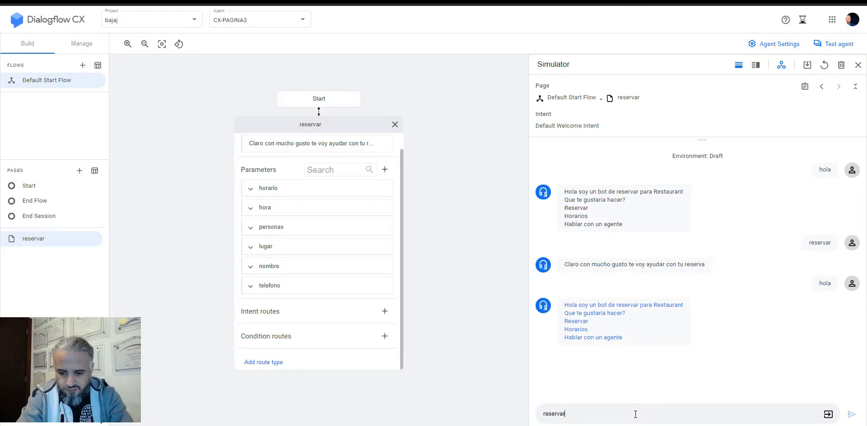
pyautogui.press('Return')
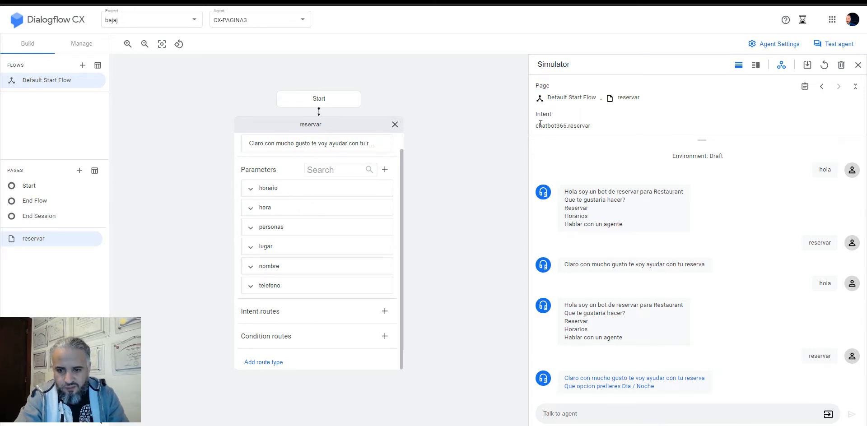
pyautogui.moveTo(536, 126); pyautogui.dragTo(597, 129)
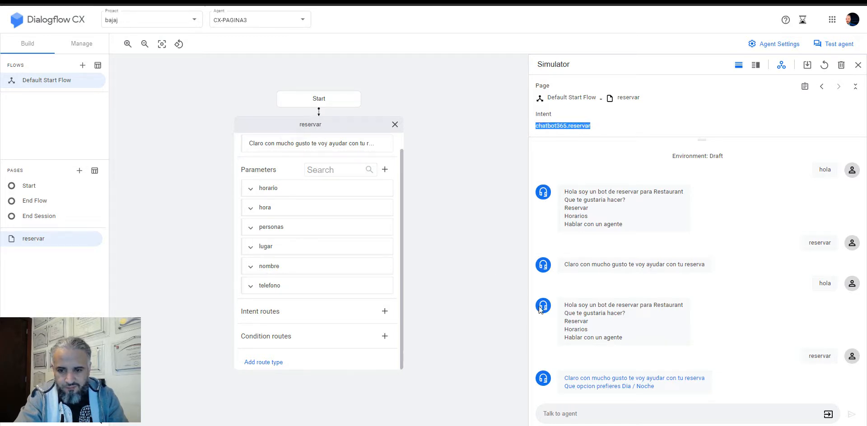
pyautogui.moveTo(602, 98); pyautogui.dragTo(562, 98)
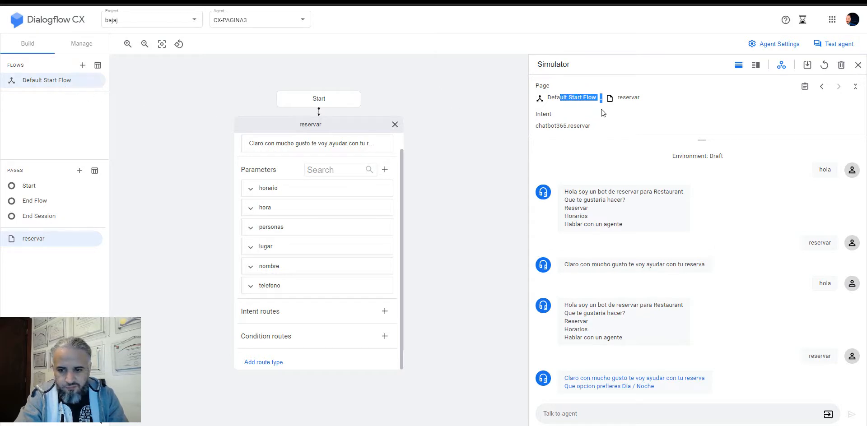
pyautogui.click(623, 94)
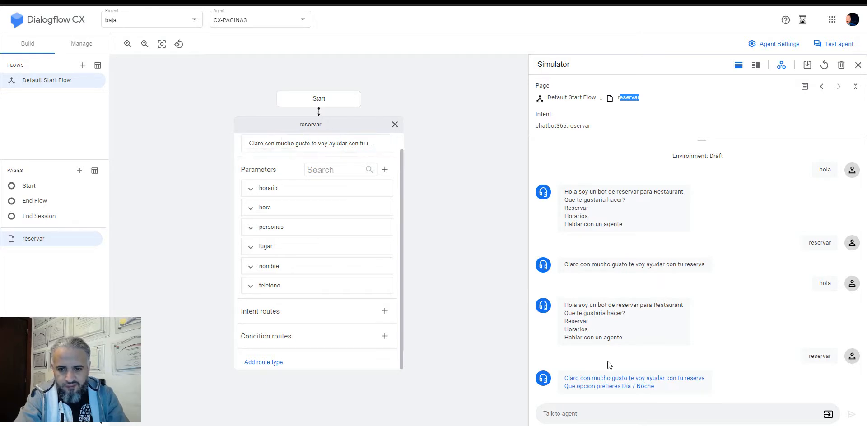
# Answer the simulator's horario question with "dia" and the hora question with "5"
pyautogui.click(569, 414)
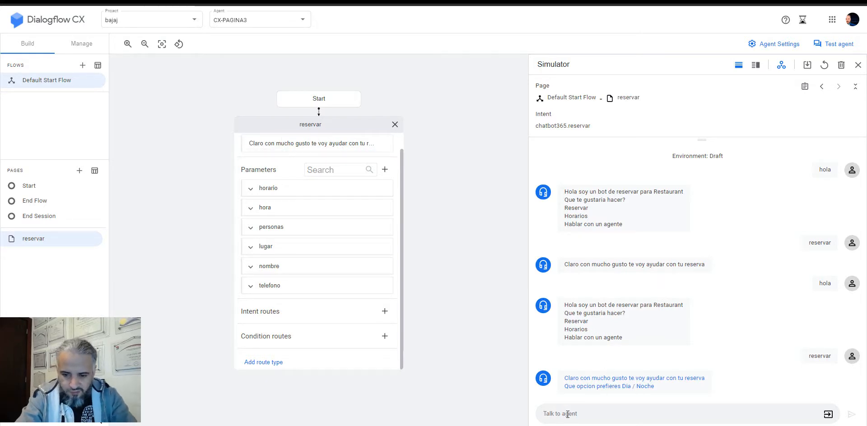
pyautogui.write('dia')
pyautogui.press('Return')
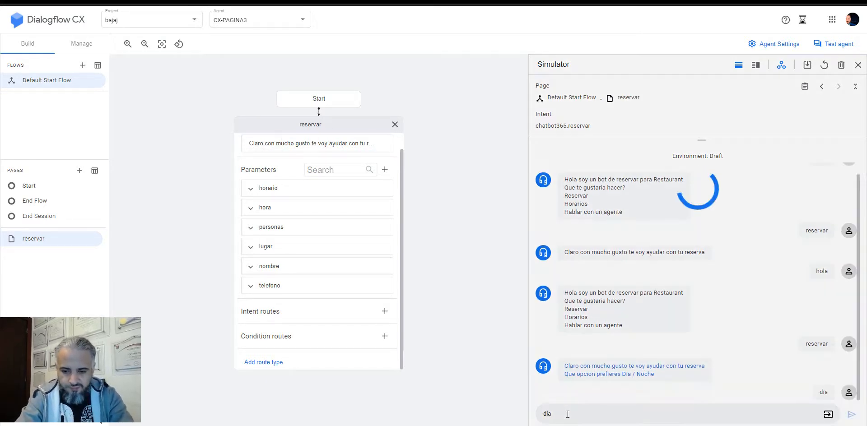
pyautogui.write('5')
pyautogui.press('Return')
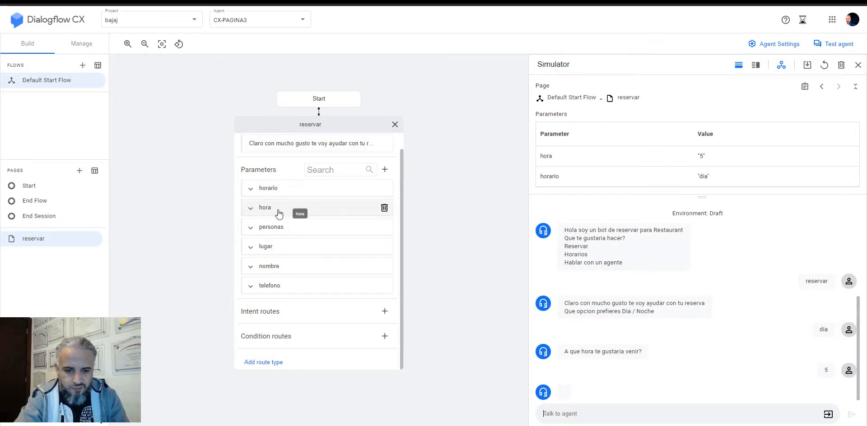
# Set the personas parameter's prompt to "Cuantas personas van a venir?" and save the parameter
pyautogui.click(307, 230)
pyautogui.click(347, 290)
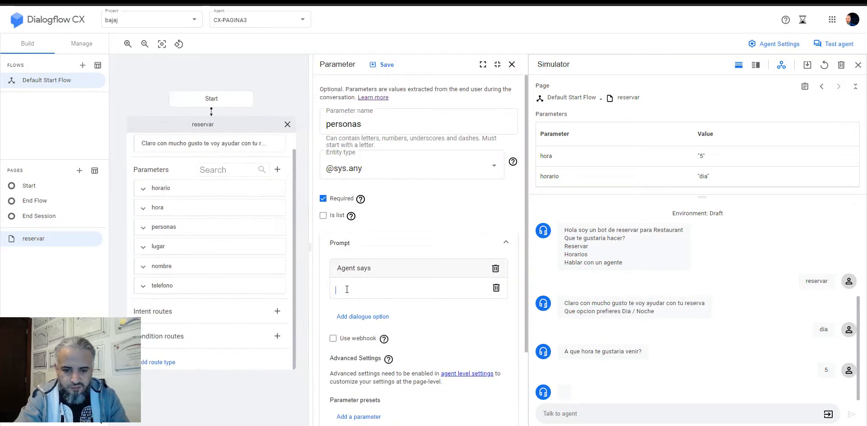
pyautogui.write('Cuantas persona')
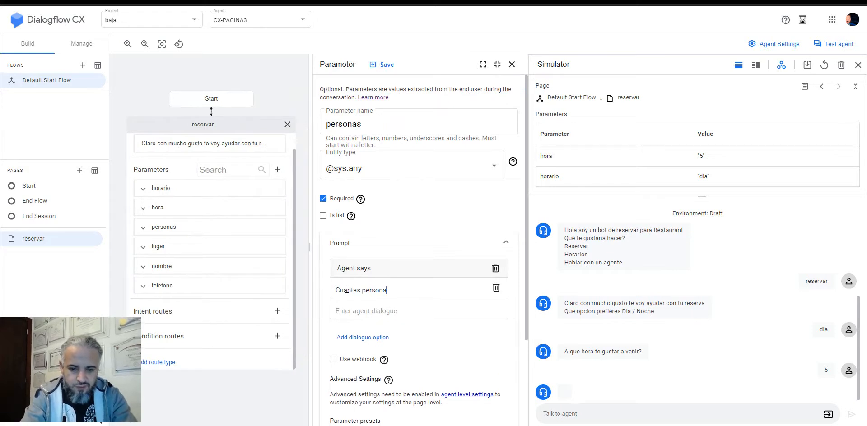
pyautogui.write('s van')
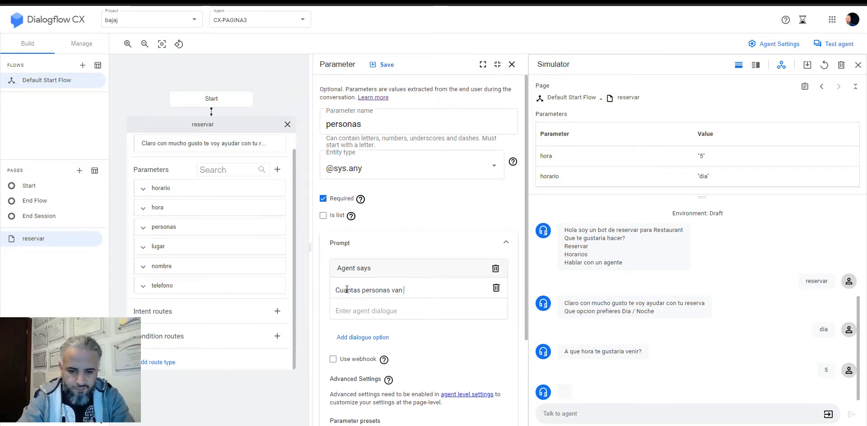
pyautogui.write('b a a venir')
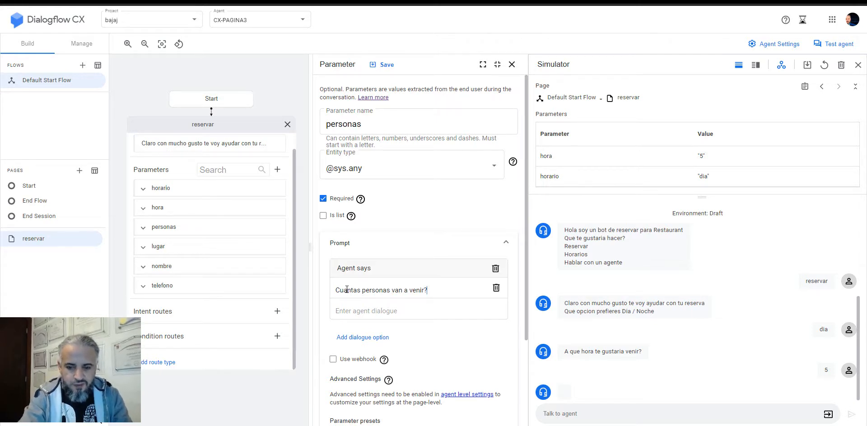
pyautogui.write('?')
pyautogui.click(384, 65)
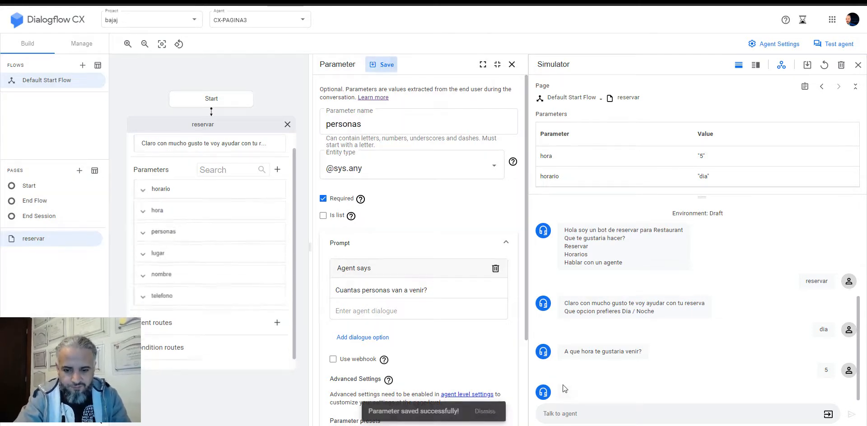
# Reset the simulator conversation and start a new test with "hola" and "reservar"
pyautogui.click(560, 413)
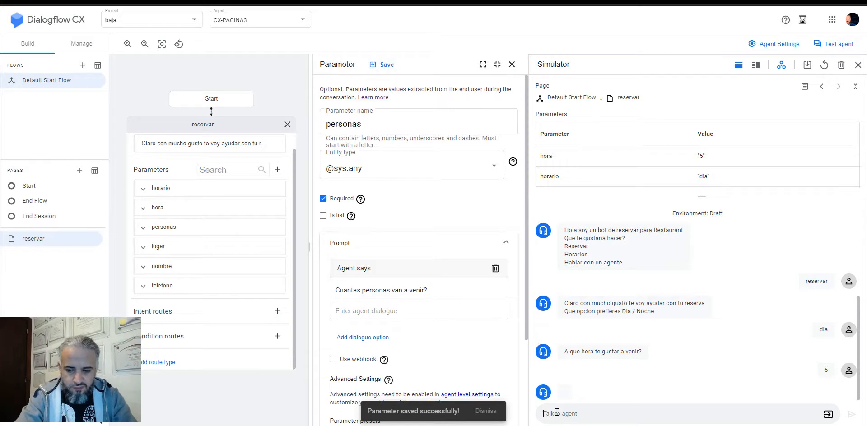
pyautogui.click(841, 64)
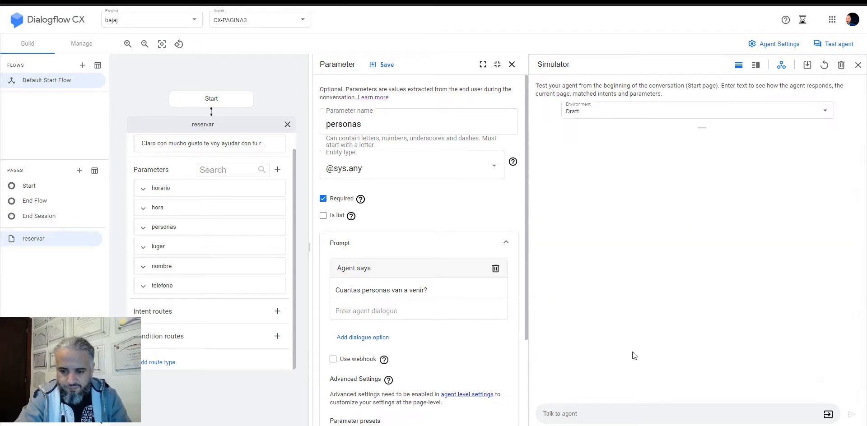
pyautogui.click(572, 414)
pyautogui.write('hola')
pyautogui.press('Return')
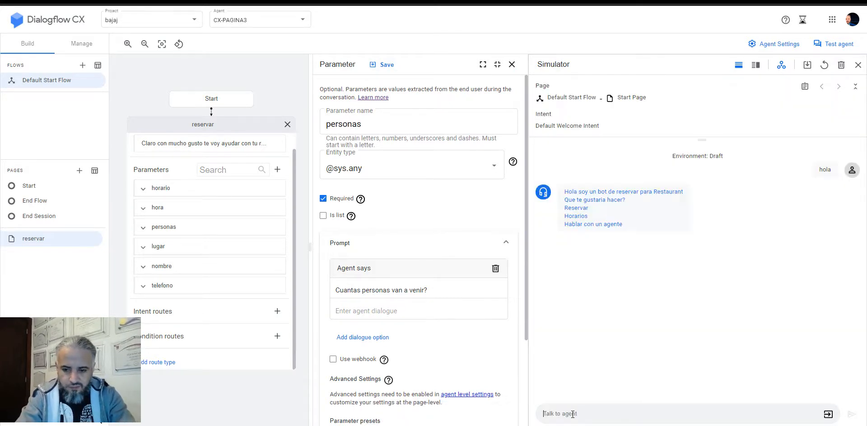
pyautogui.write('reservar')
pyautogui.press('Return')
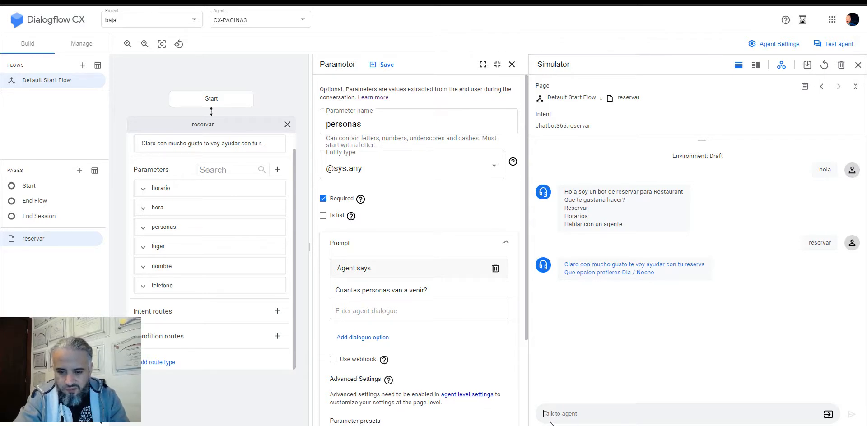
# Answer the horario question with "no se" and with "dia", the hora question with "5" and the personas question with "5"
pyautogui.write('e')
pyautogui.press('Return')
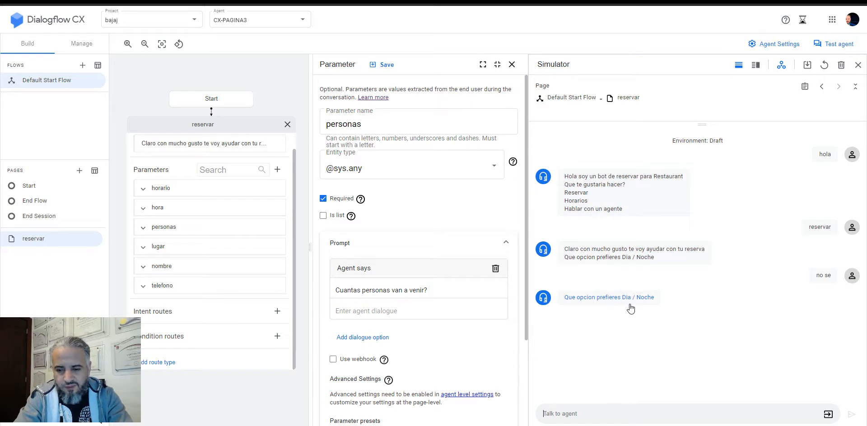
pyautogui.write('dia')
pyautogui.press('Return')
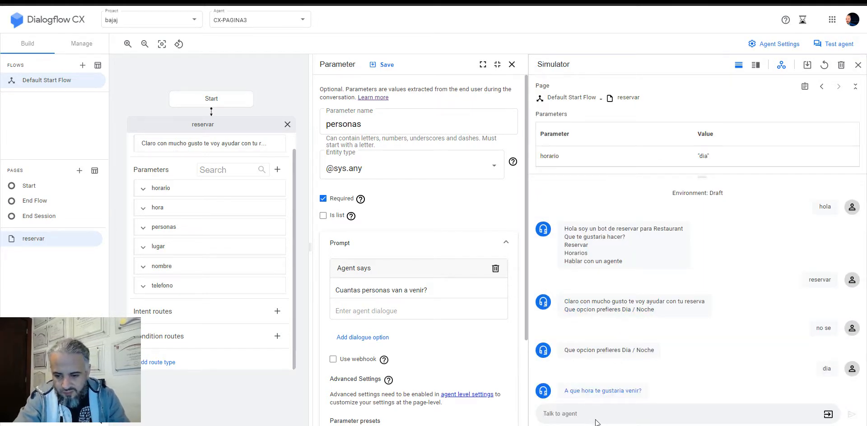
pyautogui.write('5')
pyautogui.press('Return')
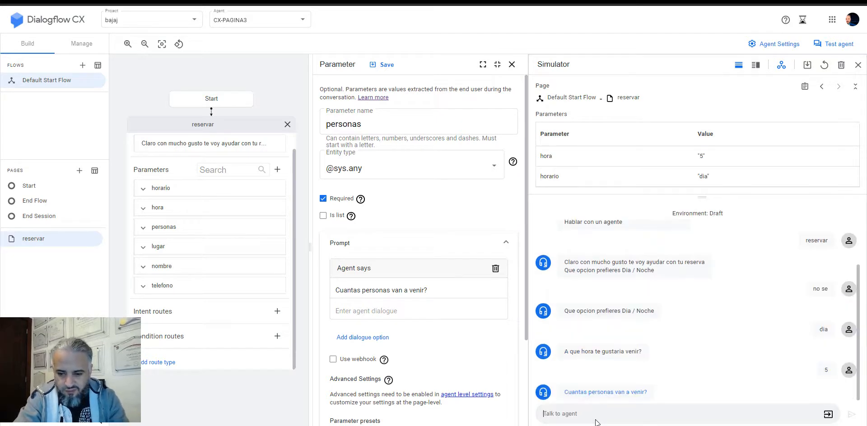
pyautogui.write('5')
pyautogui.press('Return')
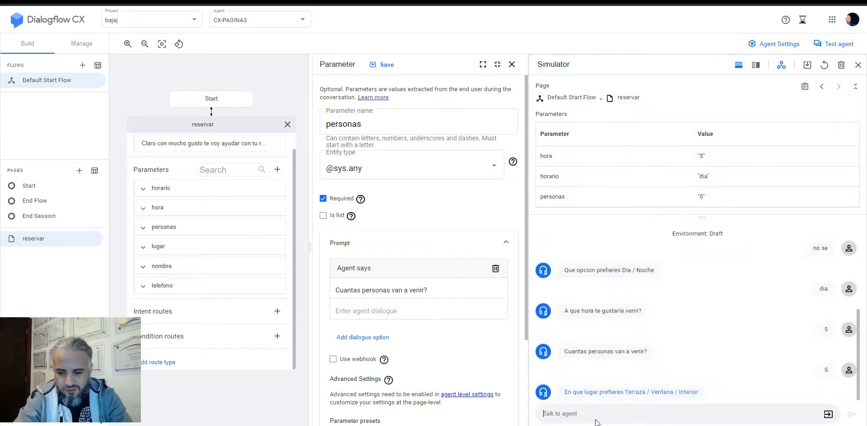
# Answer the lugar question with "terraza", and the nombre and telefono questions with a customer name and phone number
pyautogui.write('terraza')
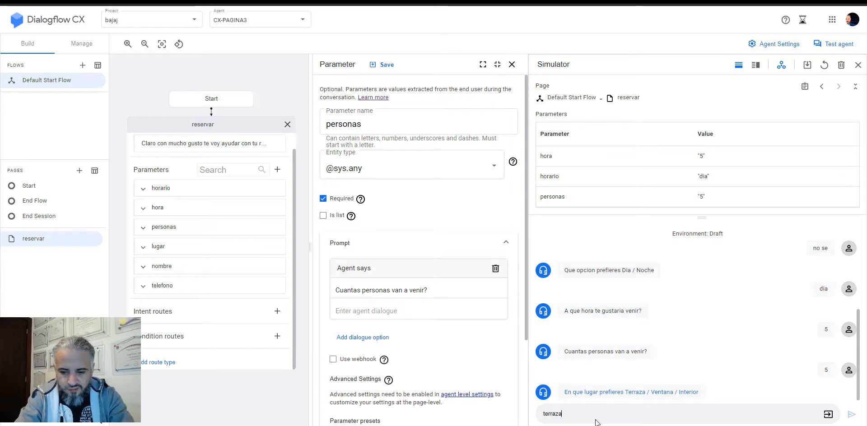
pyautogui.press('Return')
pyautogui.write('q')
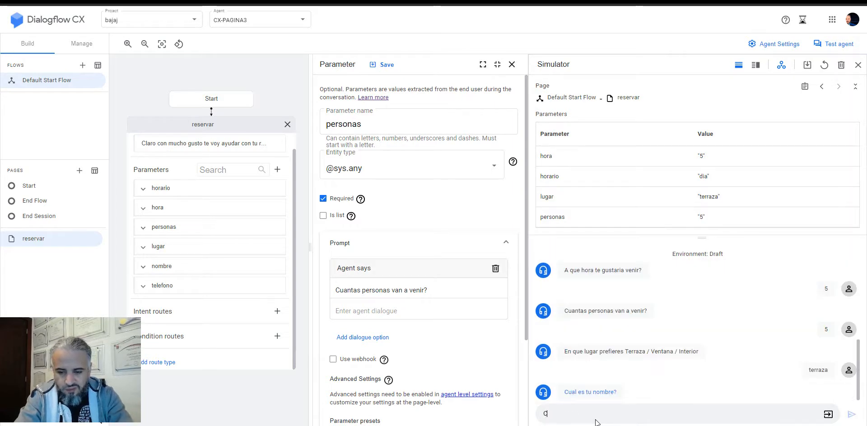
pyautogui.write('esar')
pyautogui.press('Return')
pyautogui.write('3939933')
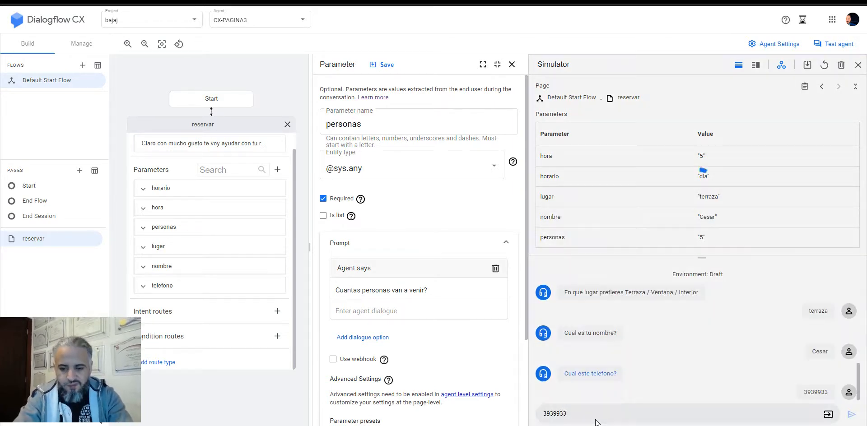
pyautogui.press('Return')
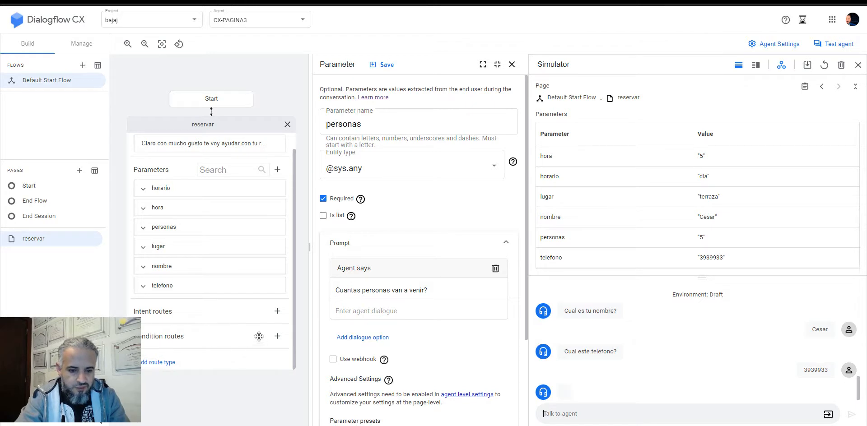
# Add a condition route to the reservar page with the rule $page.params.status = "FINAL"
pyautogui.click(278, 339)
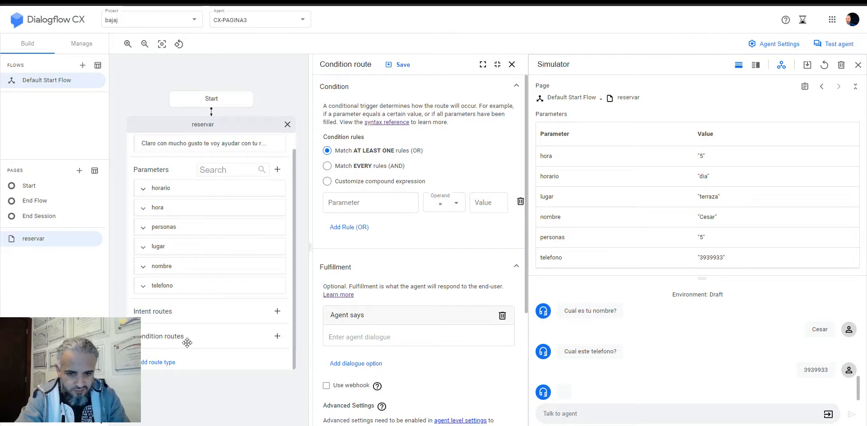
pyautogui.click(333, 208)
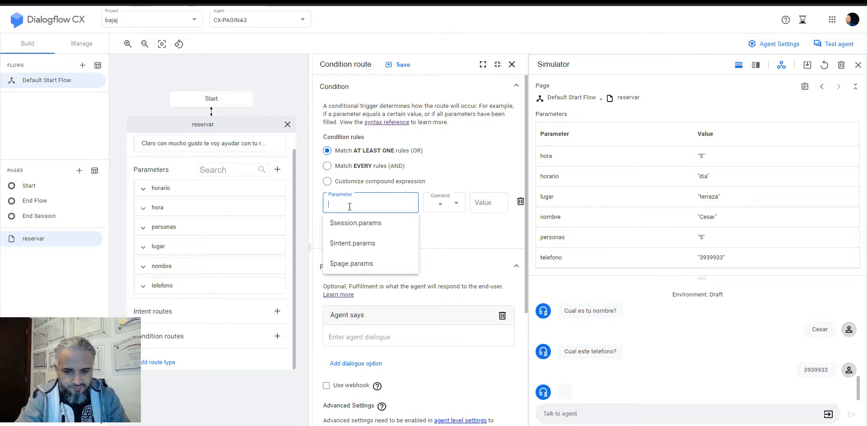
pyautogui.click(358, 264)
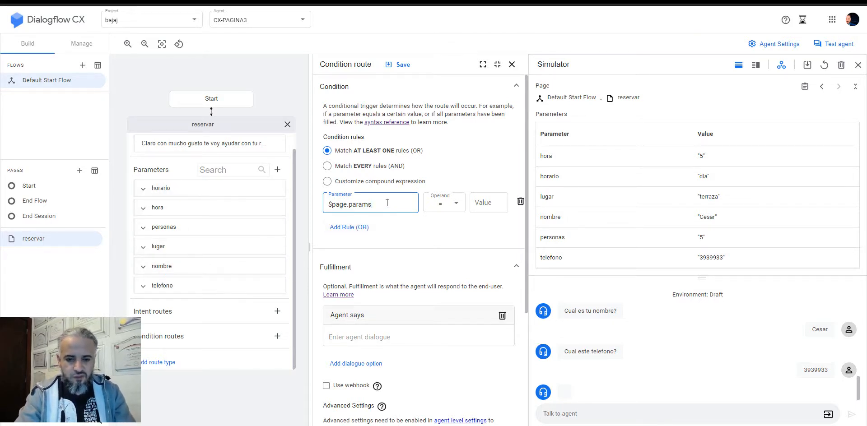
pyautogui.write('.status')
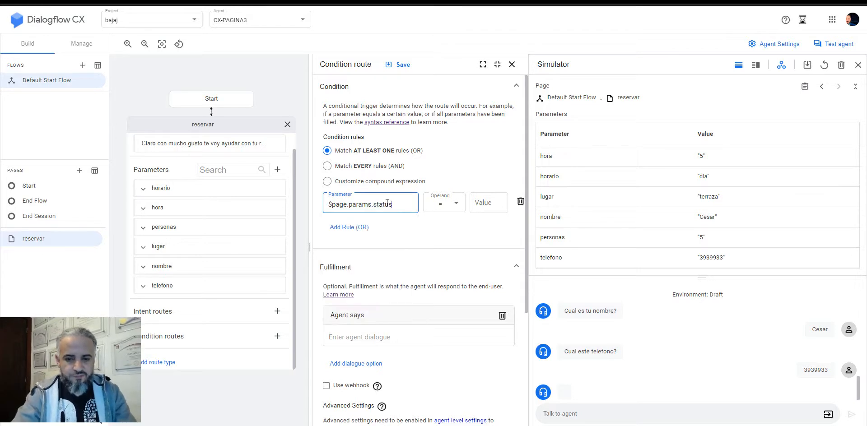
pyautogui.click(478, 203)
pyautogui.write('"')
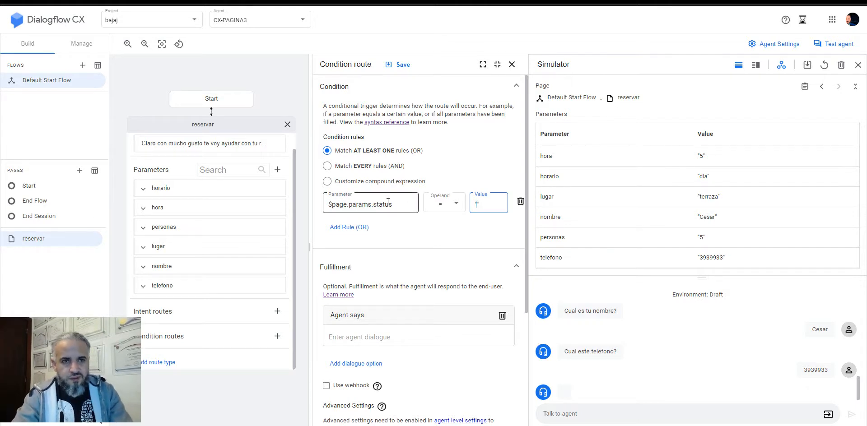
pyautogui.write('"')
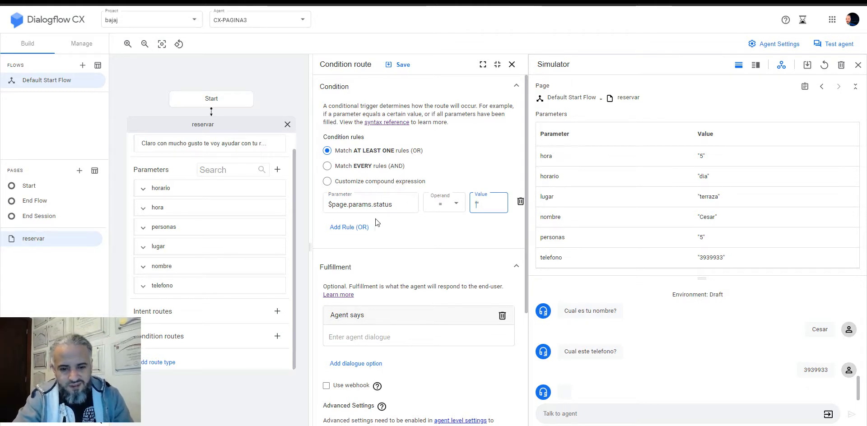
pyautogui.press('capslock')
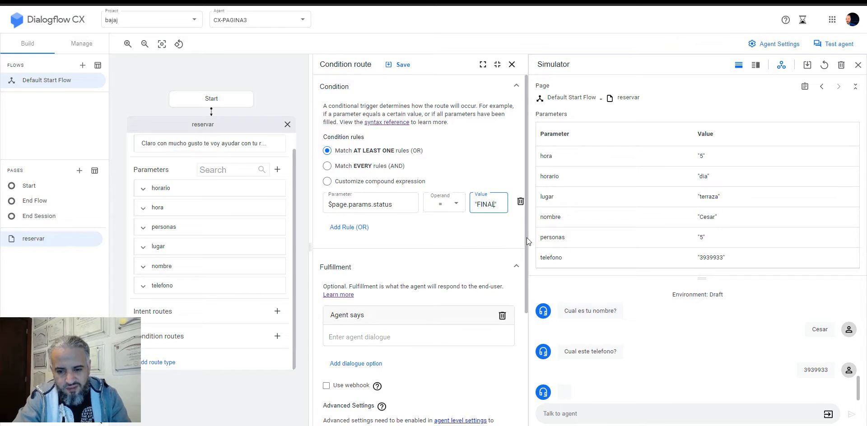
# Create a new page named "resumen" in the Default Start Flow
pyautogui.moveTo(525, 239); pyautogui.dragTo(527, 308)
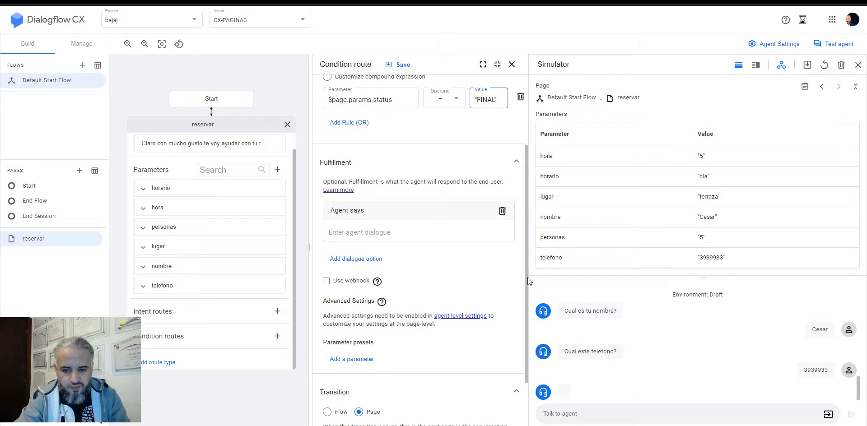
pyautogui.moveTo(526, 283); pyautogui.dragTo(536, 336)
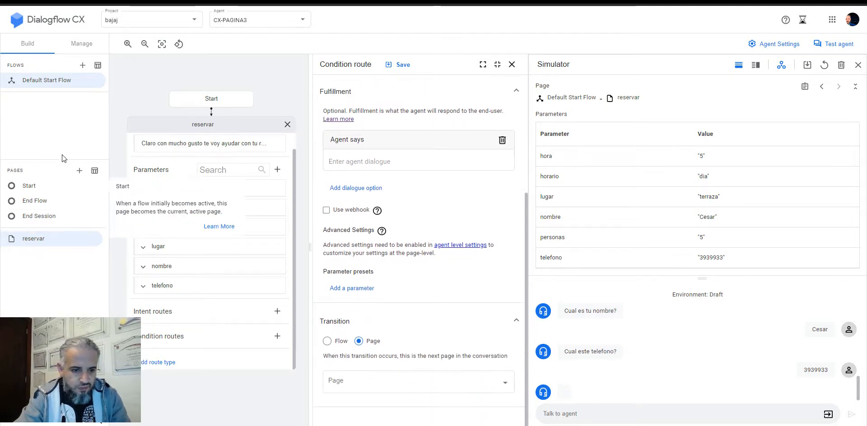
pyautogui.click(79, 170)
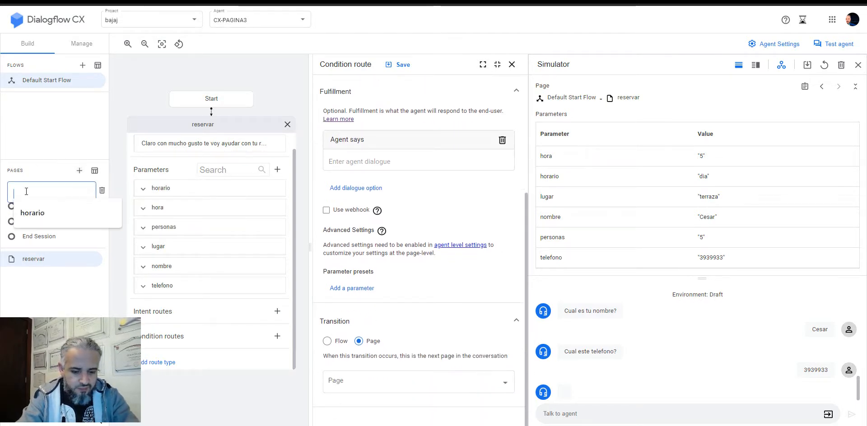
pyautogui.write('RESEU')
pyautogui.press('BackSpace')
pyautogui.press('BackSpace')
pyautogui.press('BackSpace')
pyautogui.press('BackSpace')
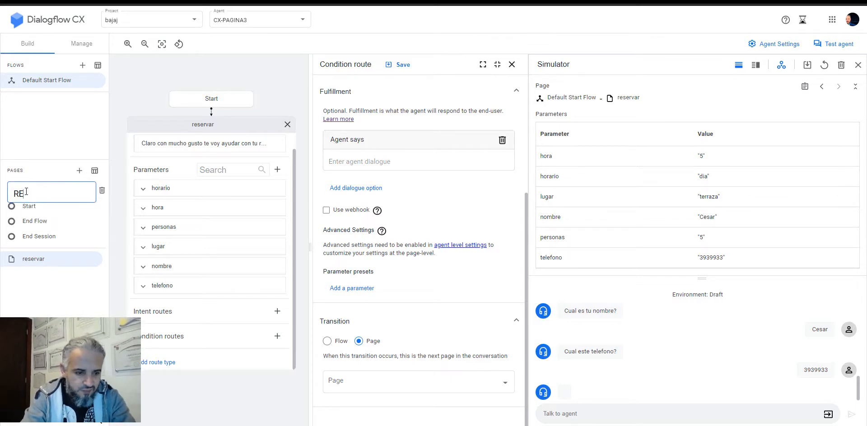
pyautogui.press('capslock')
pyautogui.write('res')
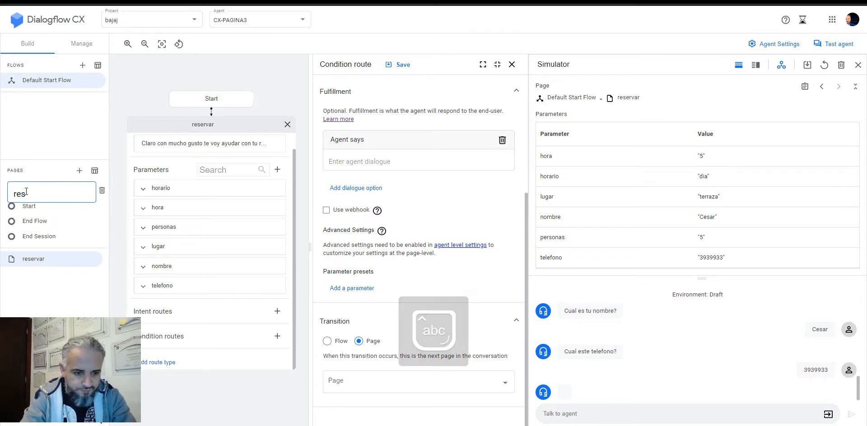
pyautogui.write('umen')
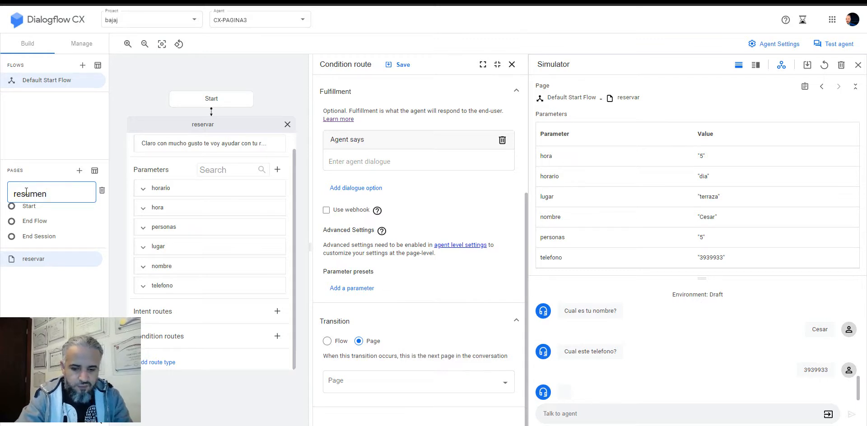
pyautogui.press('Return')
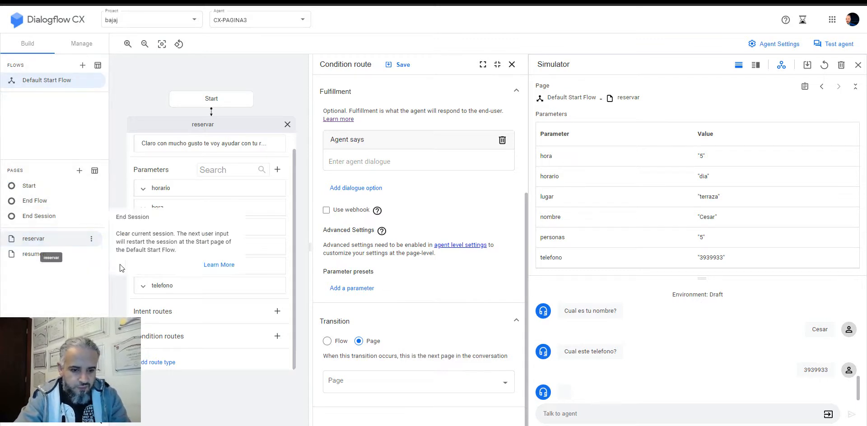
# Set the condition route's transition to the resumen page and save the route
pyautogui.click(456, 382)
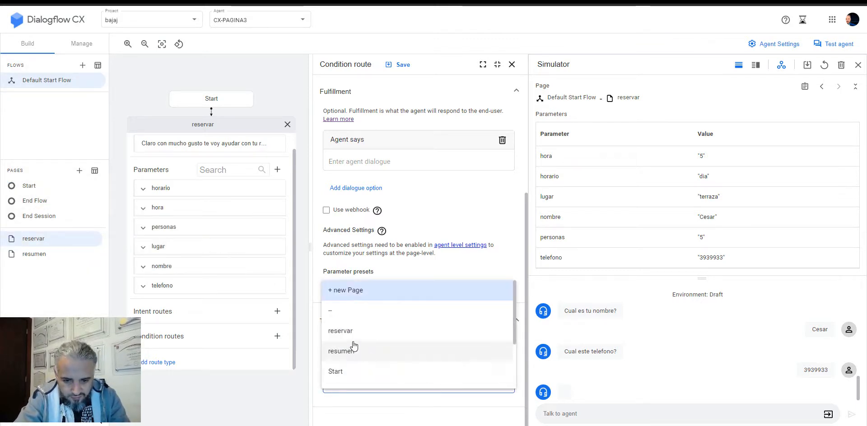
pyautogui.click(366, 350)
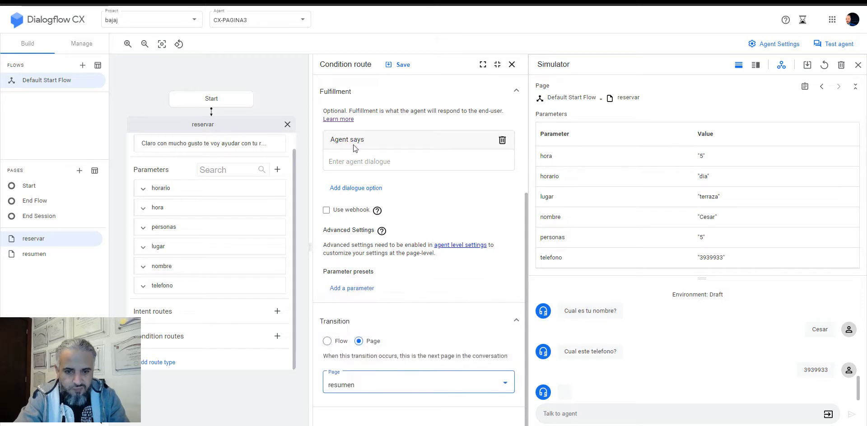
pyautogui.click(404, 64)
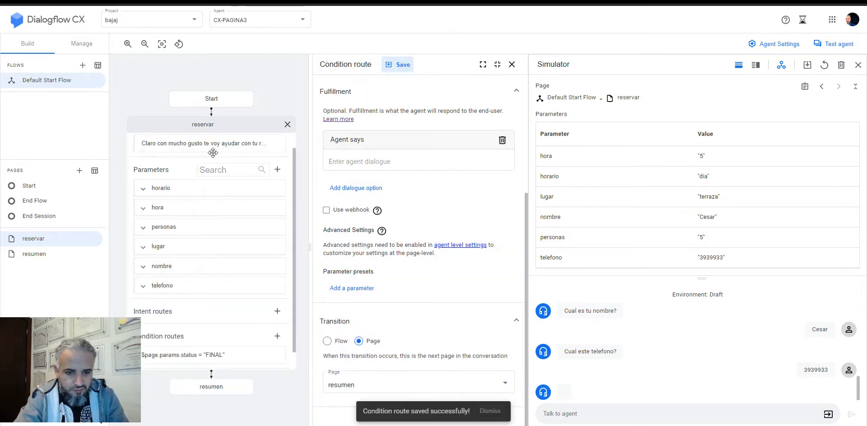
# Review the Start page's routes and the reservar page's parameters and condition route in the flow graph
pyautogui.click(233, 125)
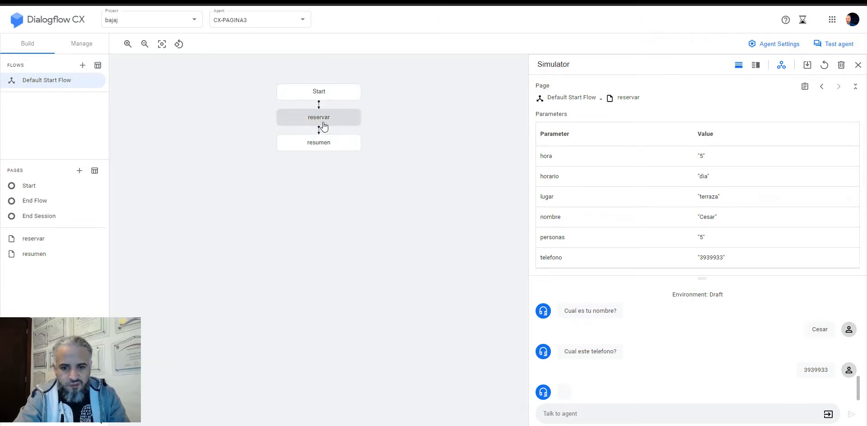
pyautogui.click(322, 92)
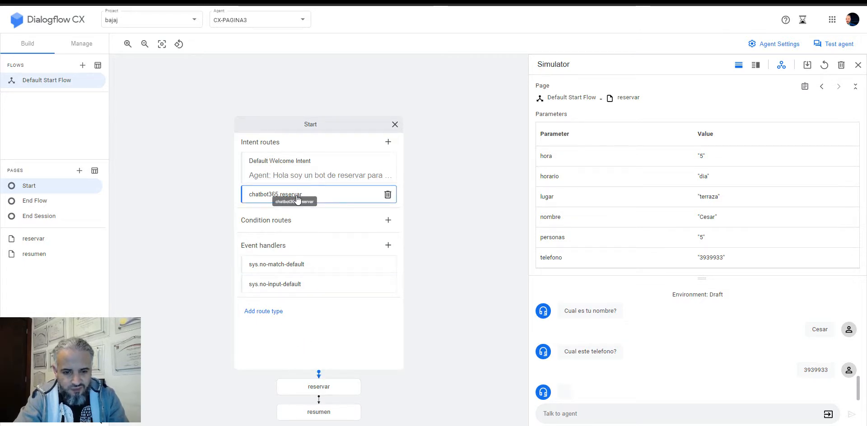
pyautogui.click(333, 395)
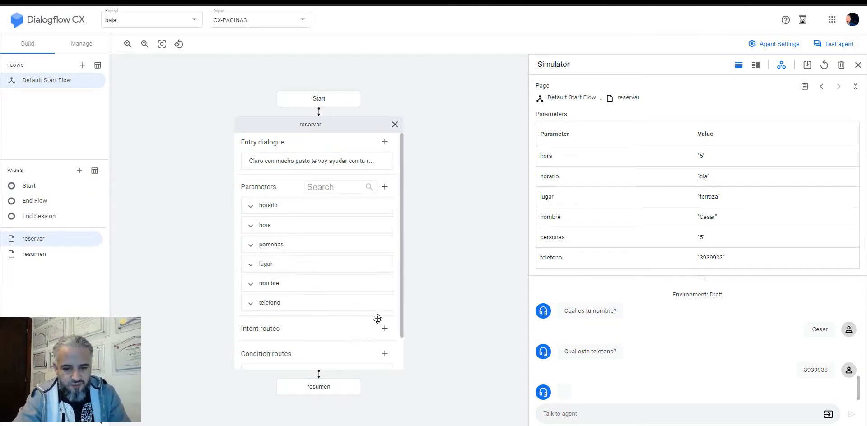
pyautogui.scroll(-1, 403, 284)
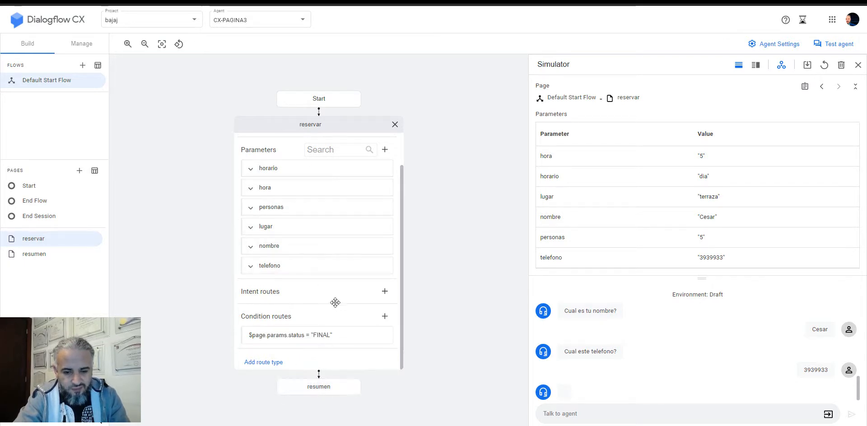
# Enter "Listo tu reserva esta con los siguientes datos:" as the agent's entry dialogue on the resumen page
pyautogui.click(315, 393)
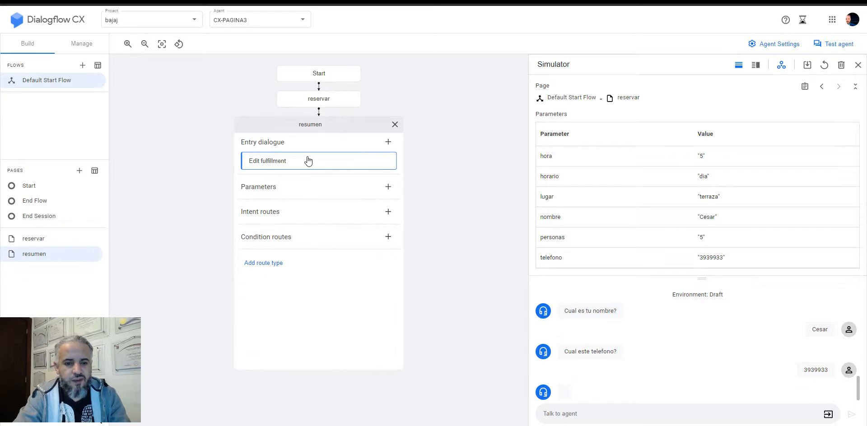
pyautogui.click(307, 161)
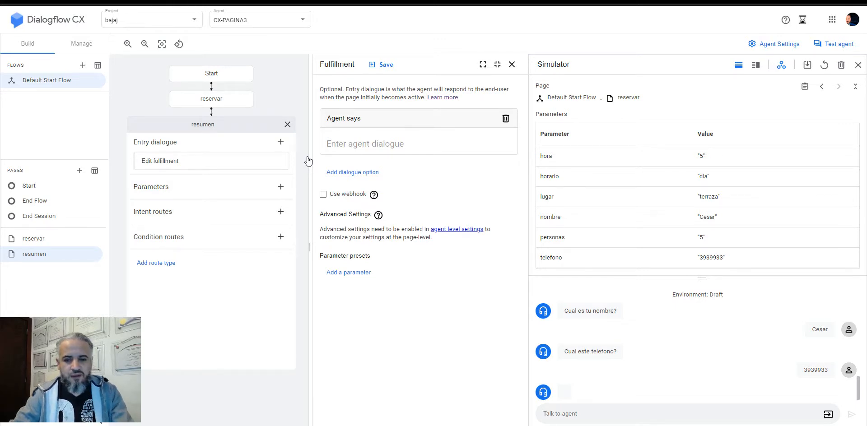
pyautogui.click(347, 143)
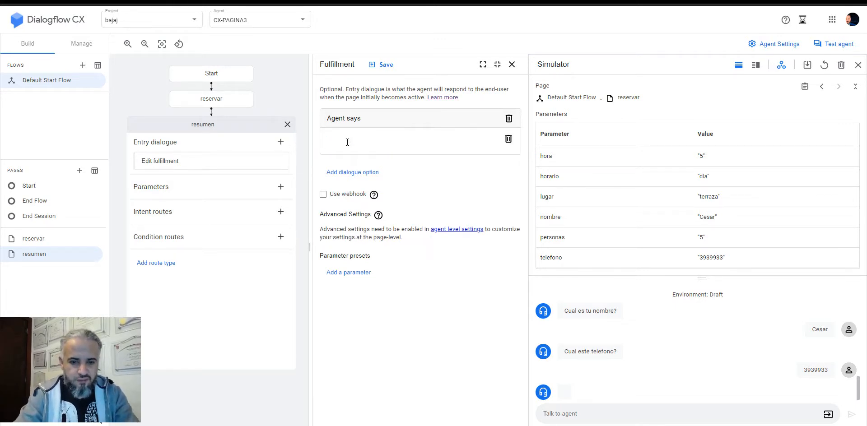
pyautogui.click(242, 167)
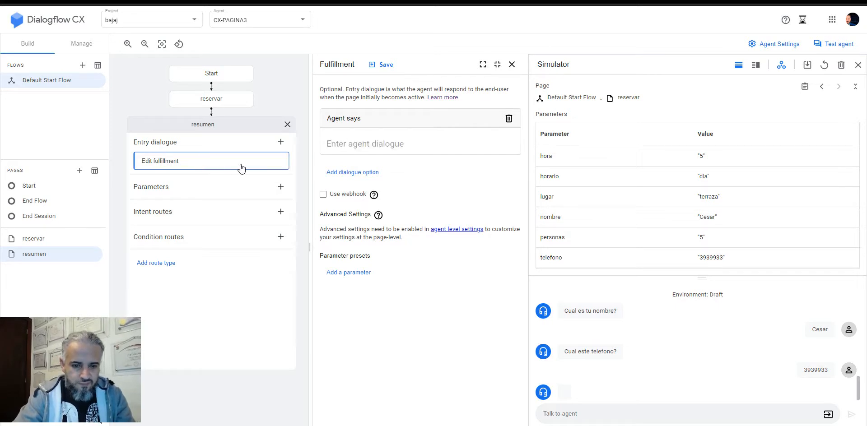
pyautogui.click(353, 145)
pyautogui.write('Listo tu reserva esta con')
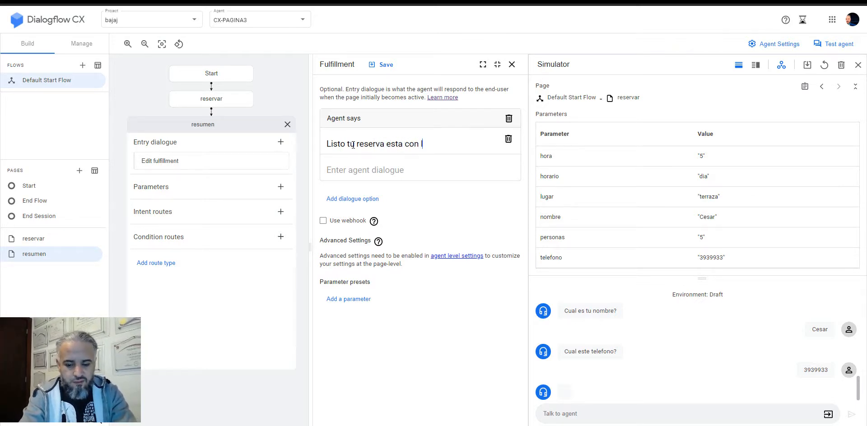
pyautogui.press('BackSpace')
pyautogui.press('BackSpace')
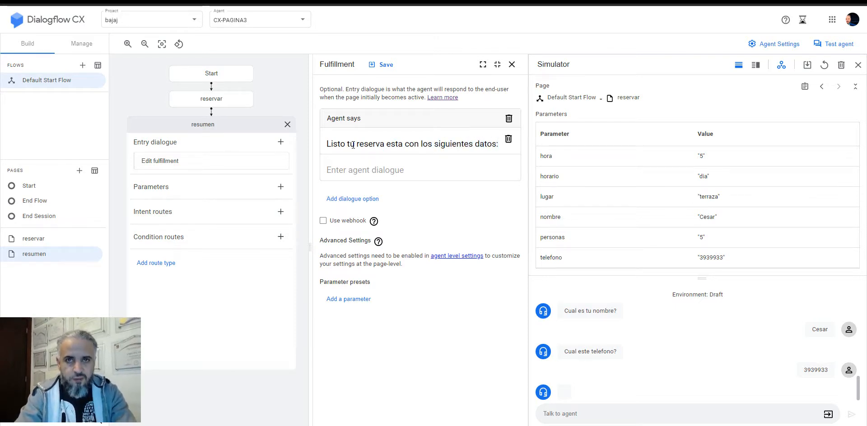
pyautogui.press('Return')
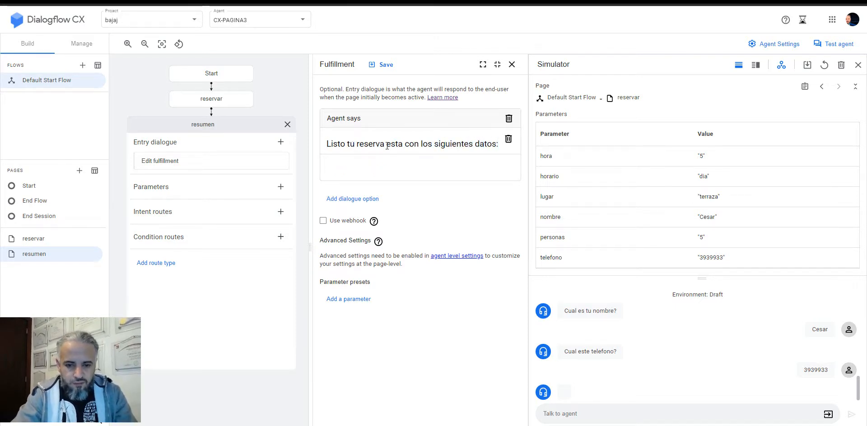
# Add a second line reading "Cliente: $session.params.nombre" within the same agent message
pyautogui.click(388, 146)
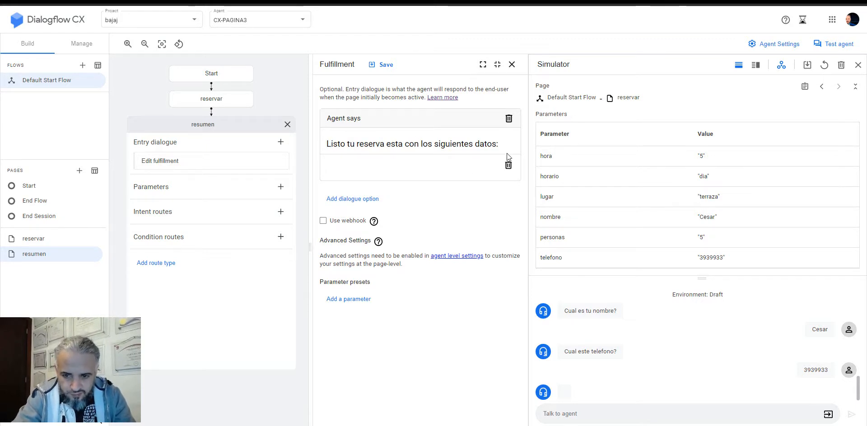
pyautogui.hotkey('shift', 'Return')
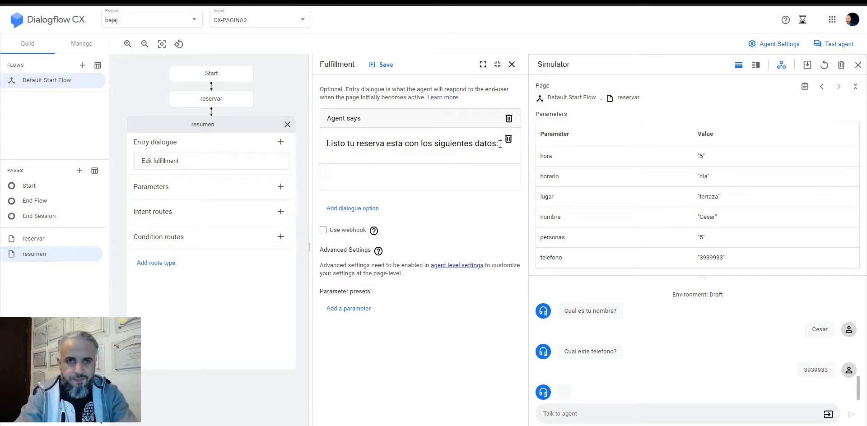
pyautogui.write('Cliente: ')
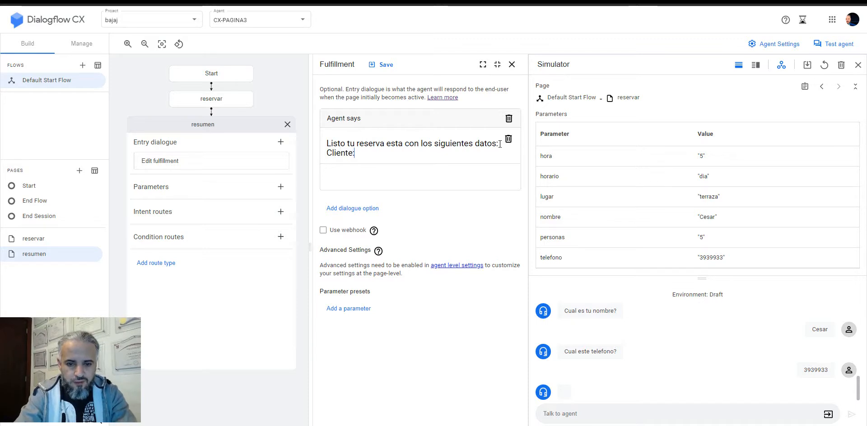
pyautogui.write('$sess')
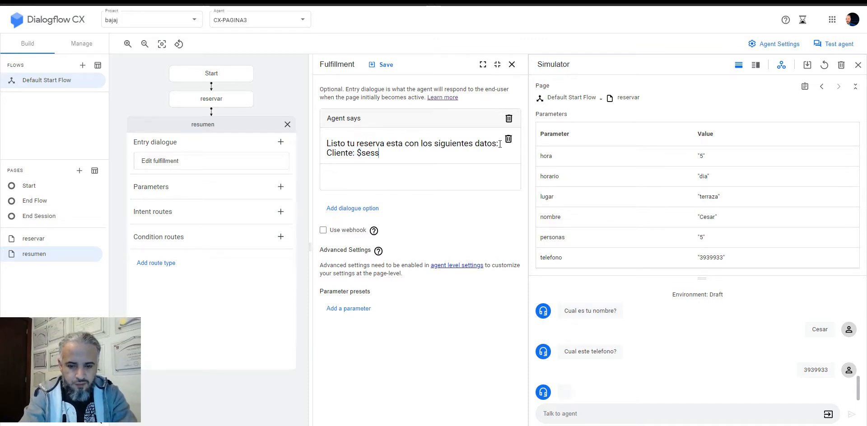
pyautogui.write('ion')
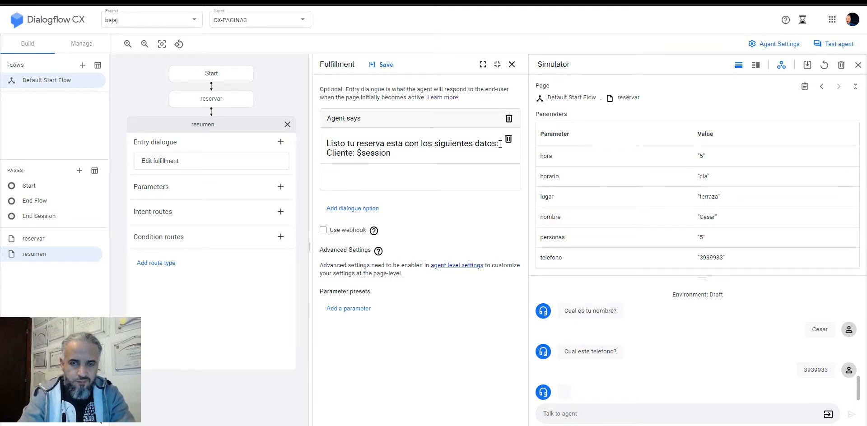
pyautogui.write('.params.')
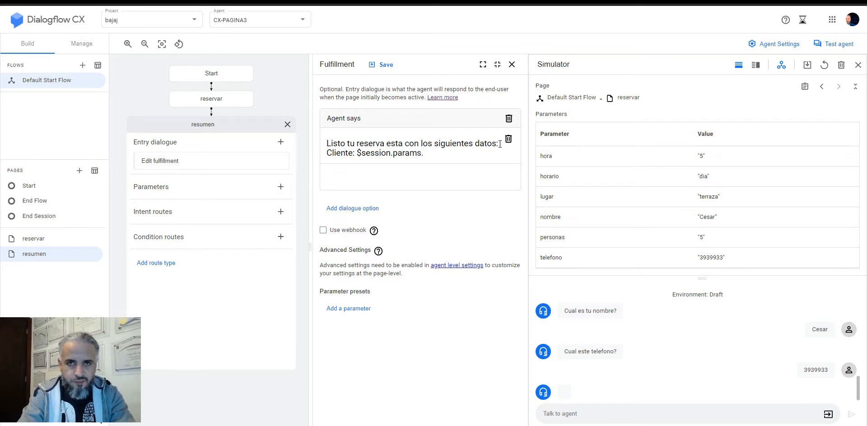
pyautogui.hotkey('shift', 'Left')
pyautogui.hotkey('shift', 'Left')
pyautogui.hotkey('shift', 'Left')
pyautogui.hotkey('shift', 'Left')
pyautogui.hotkey('shift', 'Left')
pyautogui.hotkey('shift', 'Left')
pyautogui.hotkey('shift', 'Left')
pyautogui.hotkey('shift', 'Left')
pyautogui.hotkey('shift', 'Left')
pyautogui.hotkey('shift', 'Left')
pyautogui.hotkey('shift', 'Left')
pyautogui.hotkey('shift', 'Left')
pyautogui.hotkey('shift', 'Left')
pyautogui.hotkey('shift', 'Left')
pyautogui.hotkey('shift', 'Left')
pyautogui.hotkey('shift', 'Left')
pyautogui.hotkey('shift', 'Left')
pyautogui.hotkey('shift', 'Left')
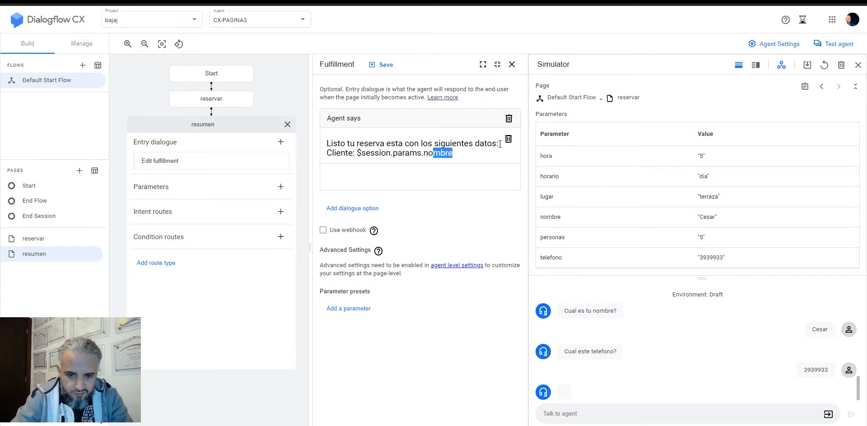
pyautogui.click(456, 153)
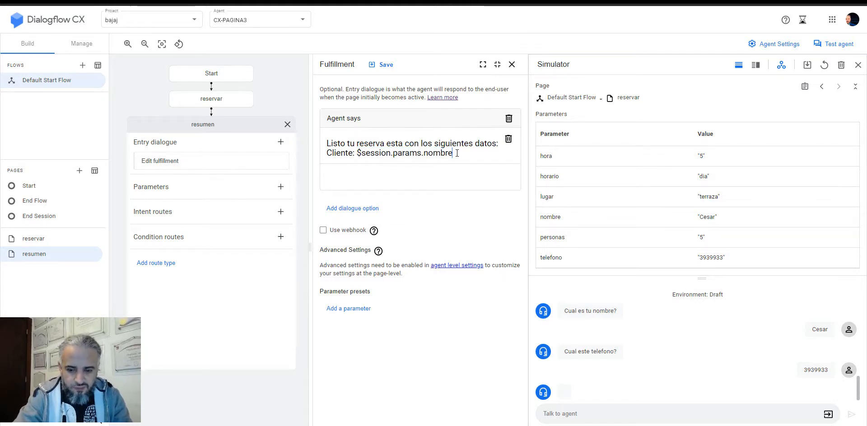
# Duplicate the "Cliente: $session.params.nombre" line four times beneath itself in the agent message
pyautogui.hotkey('shift', 'Left')
pyautogui.hotkey('shift', 'Left')
pyautogui.hotkey('shift', 'Left')
pyautogui.hotkey('shift', 'Left')
pyautogui.hotkey('shift', 'Left')
pyautogui.hotkey('shift', 'Left')
pyautogui.hotkey('shift', 'Left')
pyautogui.hotkey('shift', 'Left')
pyautogui.hotkey('shift', 'Left')
pyautogui.hotkey('shift', 'Left')
pyautogui.hotkey('shift', 'Left')
pyautogui.hotkey('shift', 'Left')
pyautogui.hotkey('shift', 'Left')
pyautogui.hotkey('shift', 'Left')
pyautogui.hotkey('shift', 'Left')
pyautogui.hotkey('shift', 'Left')
pyautogui.hotkey('shift', 'Left')
pyautogui.hotkey('shift', 'Left')
pyautogui.hotkey('shift', 'Left')
pyautogui.hotkey('shift', 'Left')
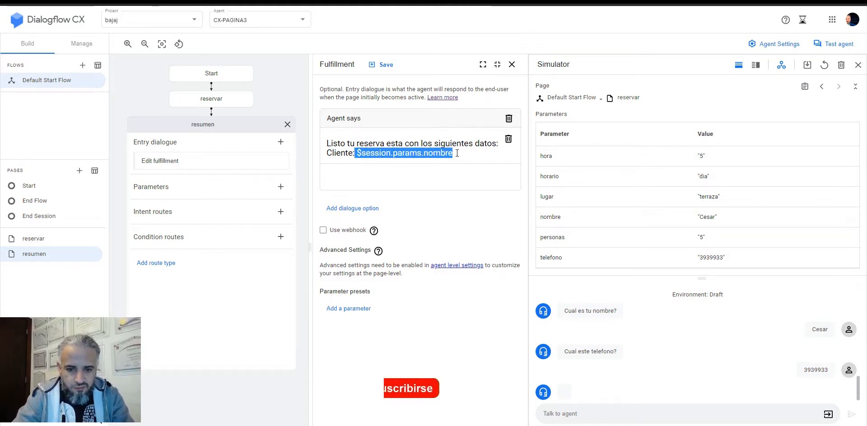
pyautogui.hotkey('shift', 'Left')
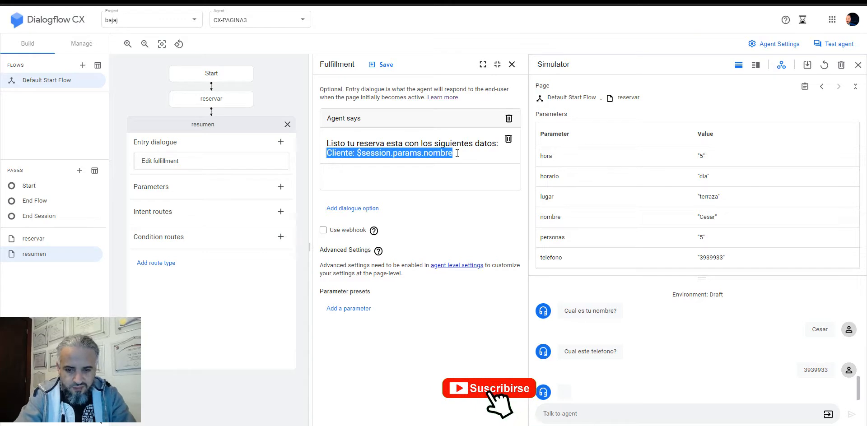
pyautogui.click(457, 153)
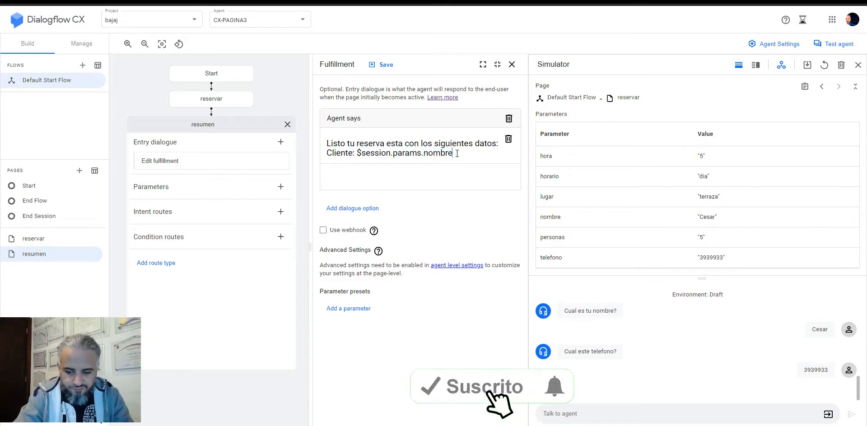
pyautogui.press('Return')
pyautogui.write('Cliente: $session.params.nombre')
pyautogui.press('Return')
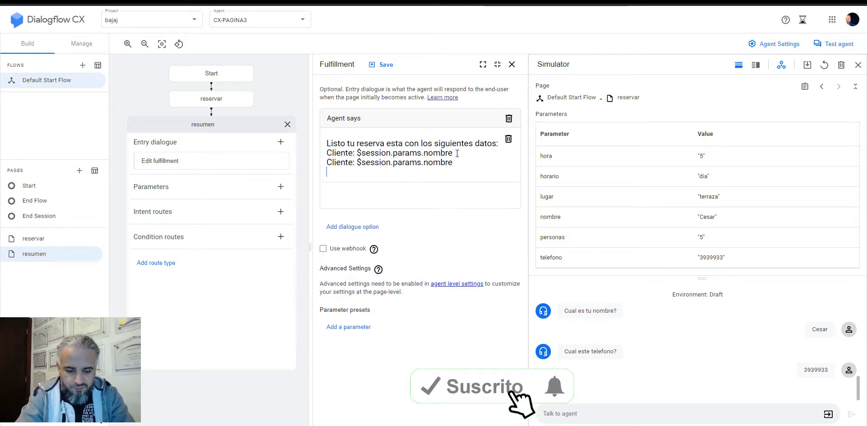
pyautogui.write('Cliente: $session.params.nombre')
pyautogui.press('Return')
pyautogui.write('Cliente: $session.params.nombre')
pyautogui.press('Return')
pyautogui.write('Cliente: $session.params.nombre')
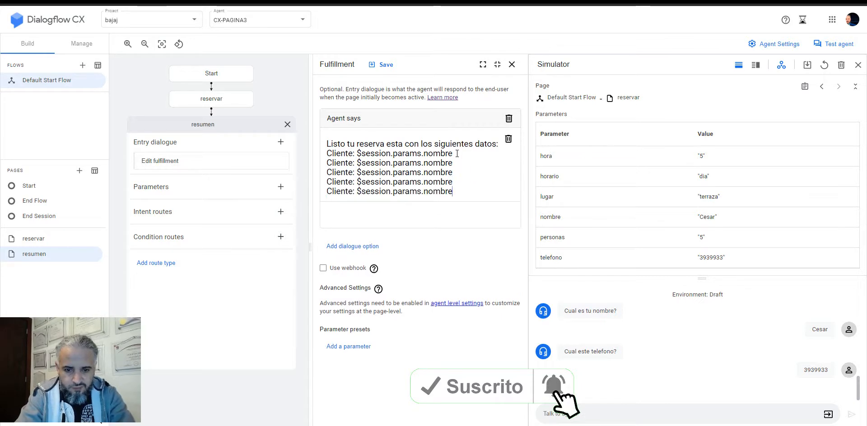
# Relabel the first two duplicated Cliente lines as "Telefono" and "Reservado"
pyautogui.moveTo(345, 163); pyautogui.dragTo(329, 165)
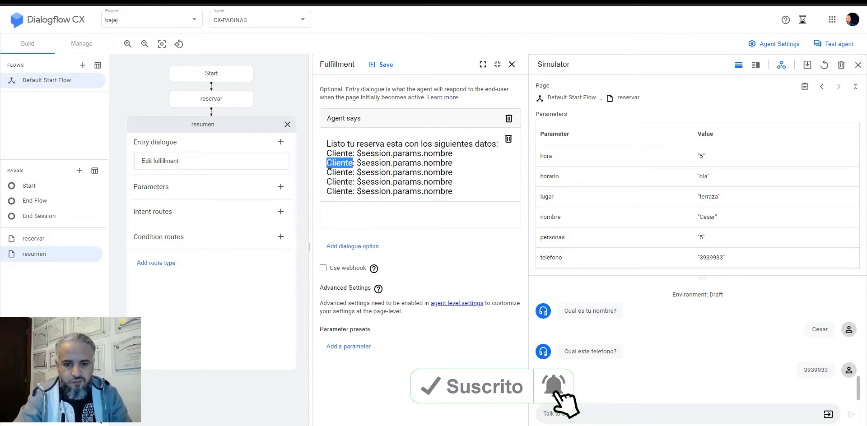
pyautogui.write('Telefono')
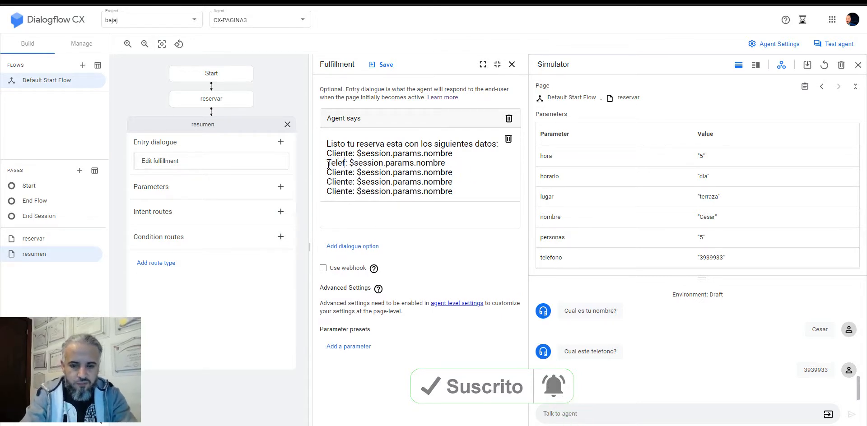
pyautogui.press('BackSpace')
pyautogui.press('BackSpace')
pyautogui.press('BackSpace')
pyautogui.press('BackSpace')
pyautogui.press('BackSpace')
pyautogui.press('BackSpace')
pyautogui.press('BackSpace')
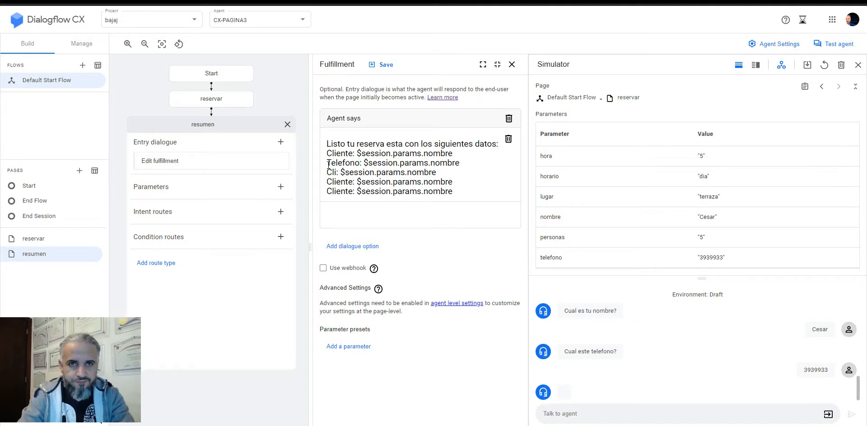
pyautogui.write('Reserva')
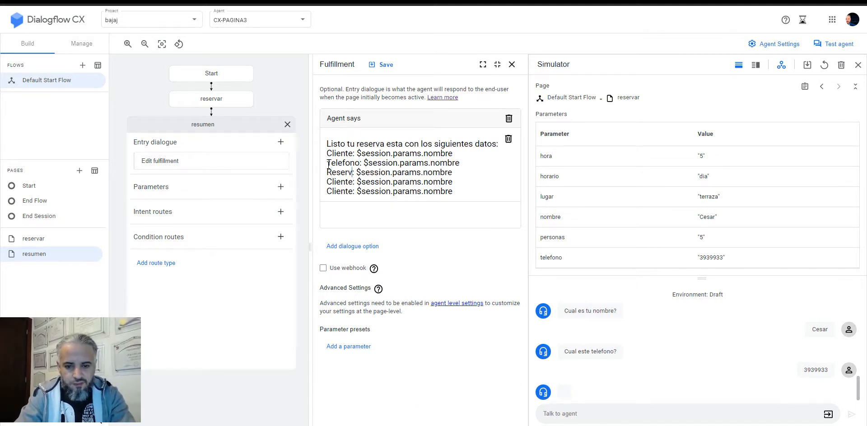
pyautogui.write('do')
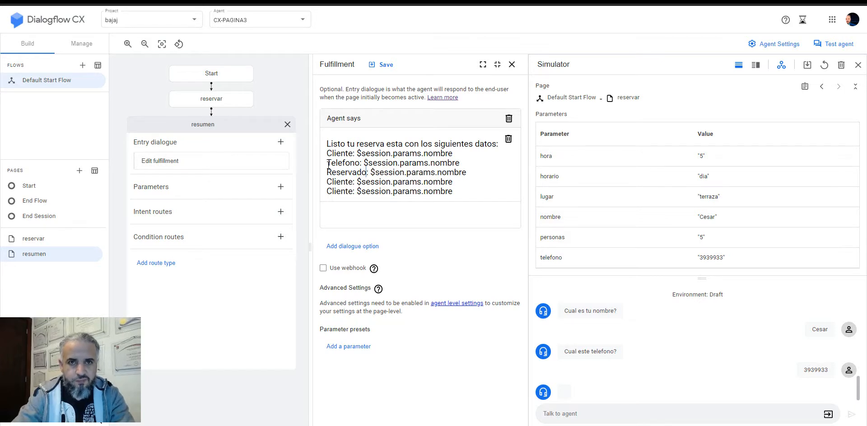
# Relabel the last two duplicated Cliente lines as "Seccion" and "Personas"
pyautogui.press('BackSpace')
pyautogui.press('BackSpace')
pyautogui.press('BackSpace')
pyautogui.press('BackSpace')
pyautogui.press('BackSpace')
pyautogui.press('BackSpace')
pyautogui.press('BackSpace')
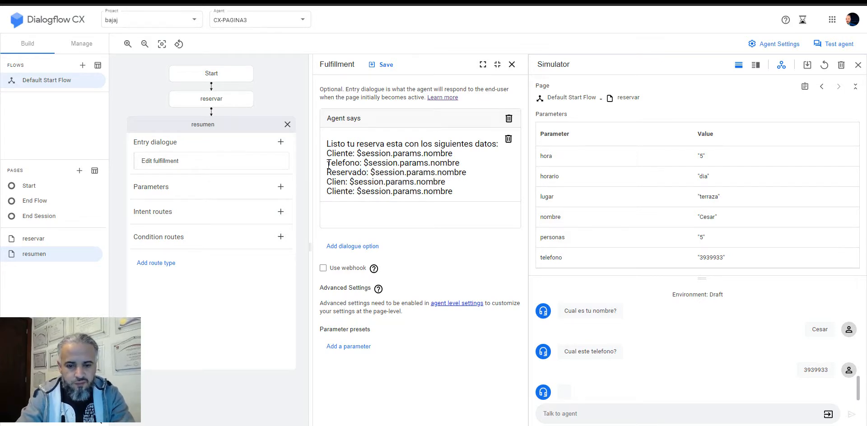
pyautogui.write('Seccion')
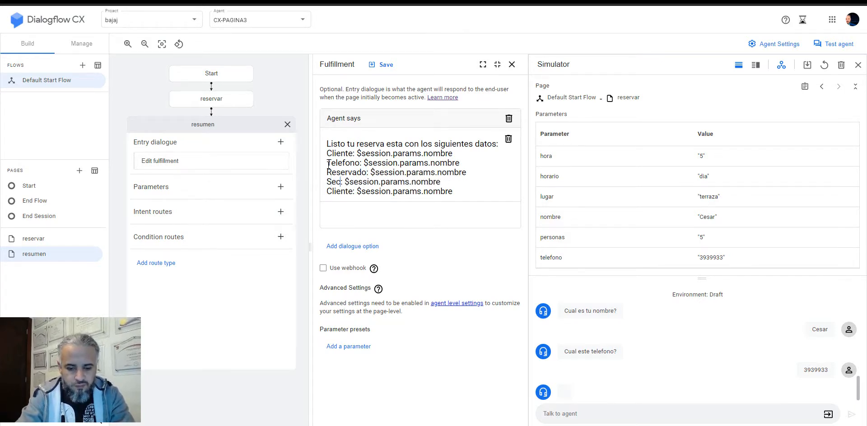
pyautogui.press('Down')
pyautogui.press('BackSpace')
pyautogui.press('BackSpace')
pyautogui.press('BackSpace')
pyautogui.press('BackSpace')
pyautogui.press('BackSpace')
pyautogui.press('BackSpace')
pyautogui.press('BackSpace')
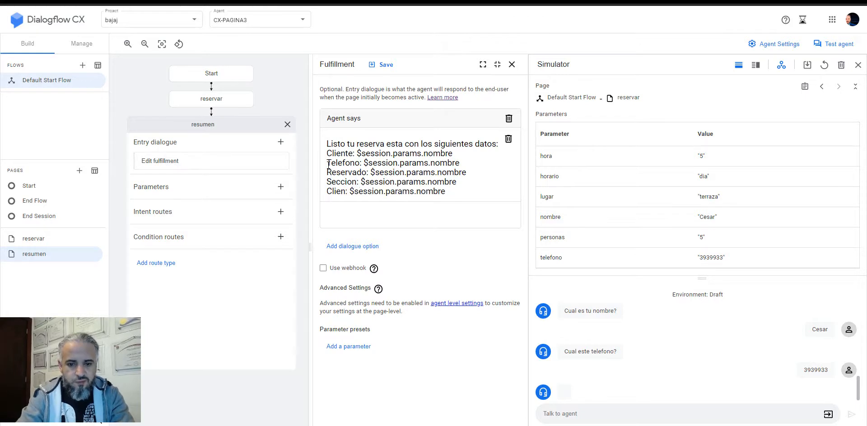
pyautogui.write('Personas')
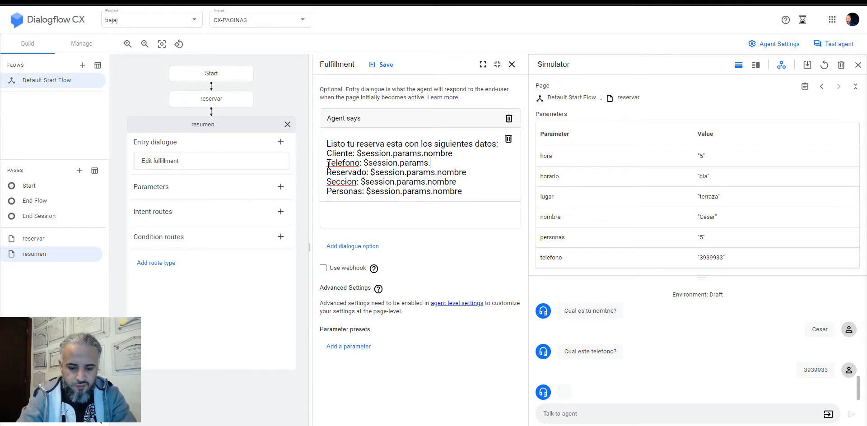
# Replace nombre in the four duplicated lines' session parameter references with telefono, personas, lugar and hora, in that order
pyautogui.write('teleof')
pyautogui.press('BackSpace')
pyautogui.press('BackSpace')
pyautogui.press('BackSpace')
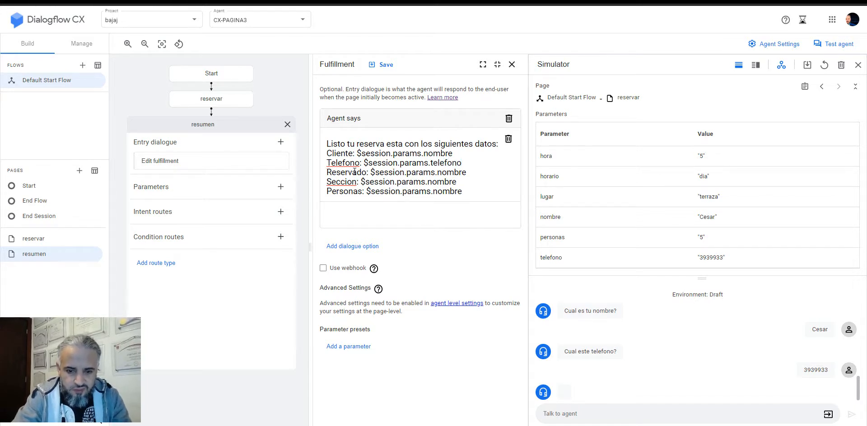
pyautogui.moveTo(439, 172); pyautogui.dragTo(471, 174)
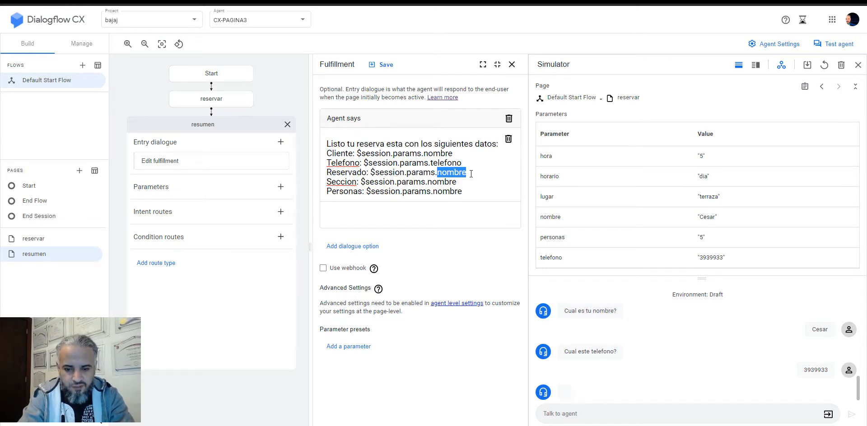
pyautogui.write('personas')
pyautogui.press('Down')
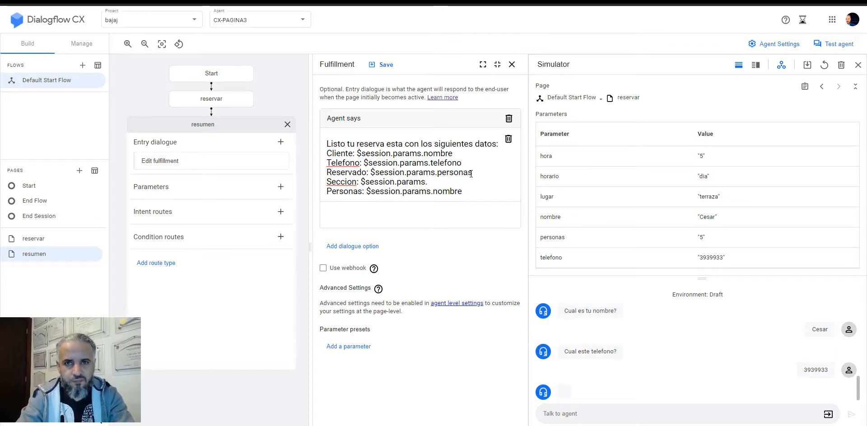
pyautogui.write('lugar')
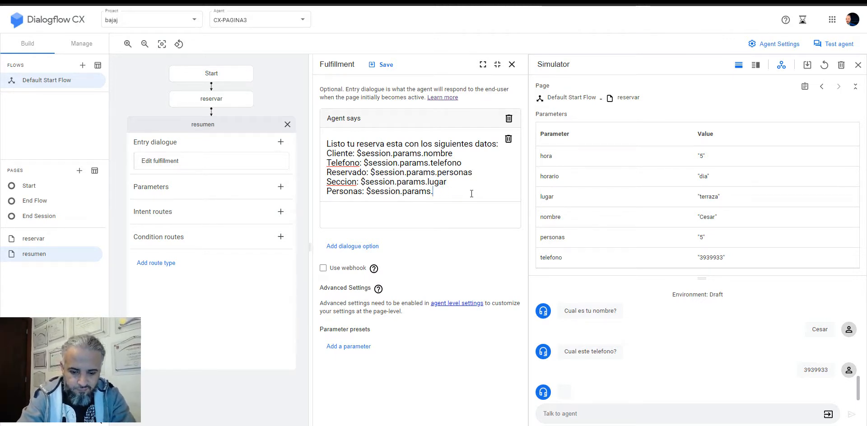
pyautogui.write('a')
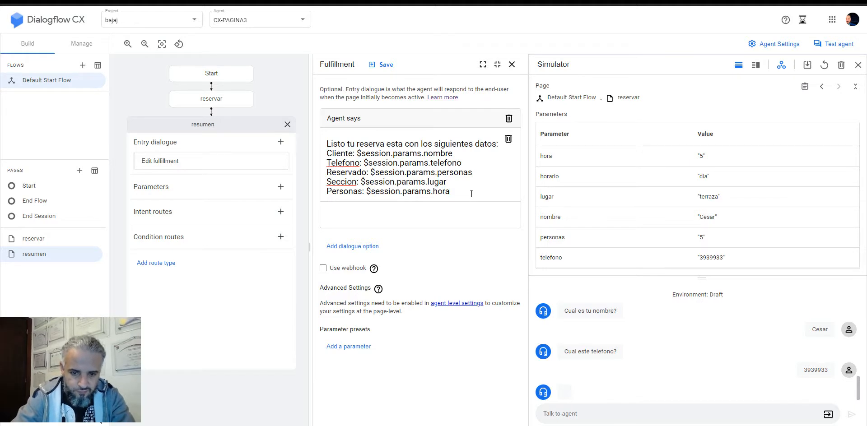
# Relabel the message's last line, which references hora, as "A las" and save the resumen page's entry dialogue
pyautogui.press('BackSpace')
pyautogui.press('BackSpace')
pyautogui.press('BackSpace')
pyautogui.press('BackSpace')
pyautogui.press('BackSpace')
pyautogui.press('BackSpace')
pyautogui.press('BackSpace')
pyautogui.press('BackSpace')
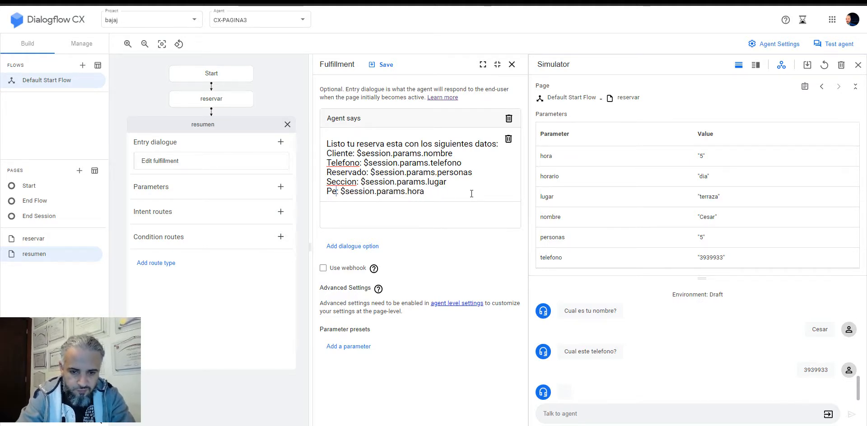
pyautogui.write('A las')
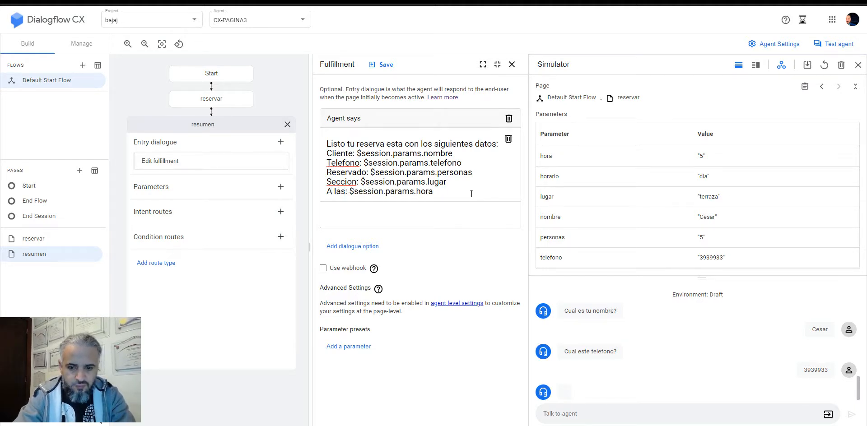
pyautogui.click(384, 65)
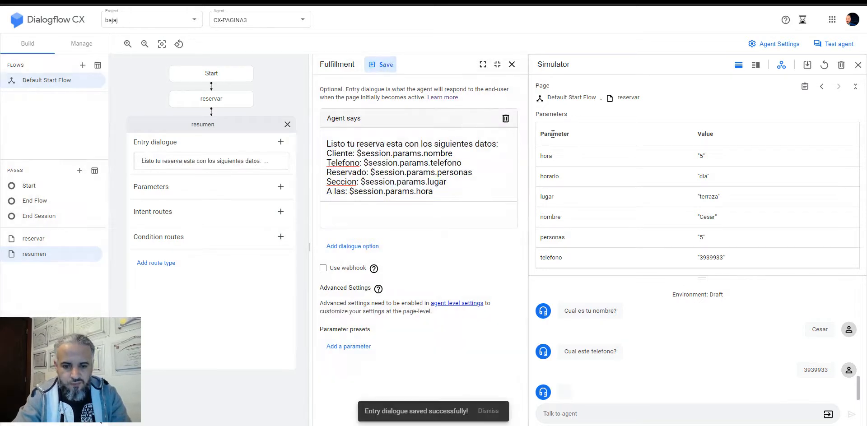
# Reset the simulator conversation and start a new test by sending "hola" and "reservar" to the agent
pyautogui.click(838, 44)
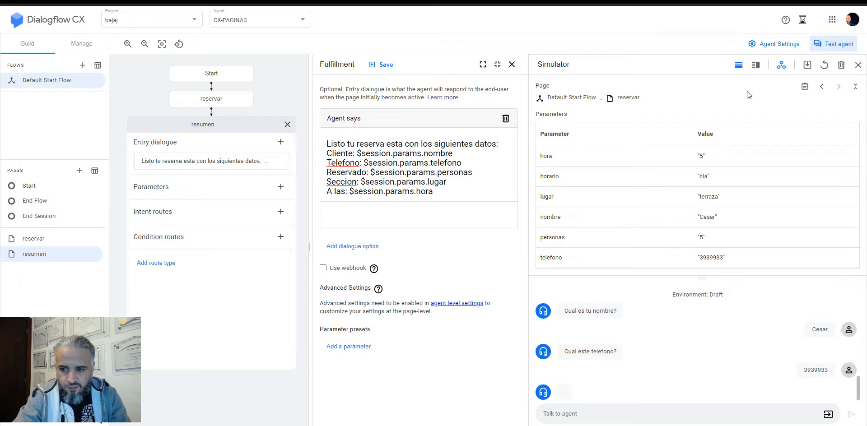
pyautogui.click(840, 66)
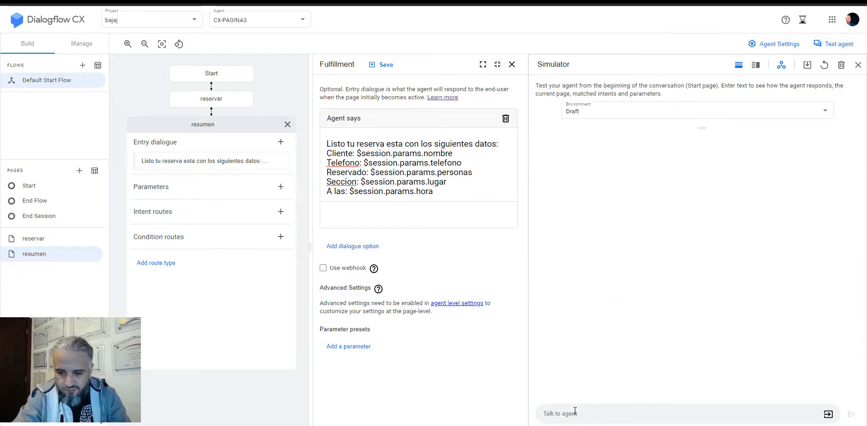
pyautogui.write('hola')
pyautogui.press('Return')
pyautogui.write('re')
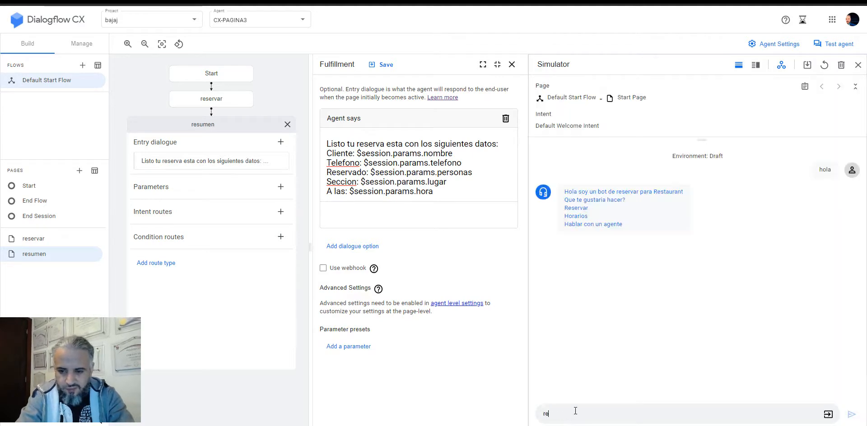
pyautogui.write('servar')
pyautogui.press('Return')
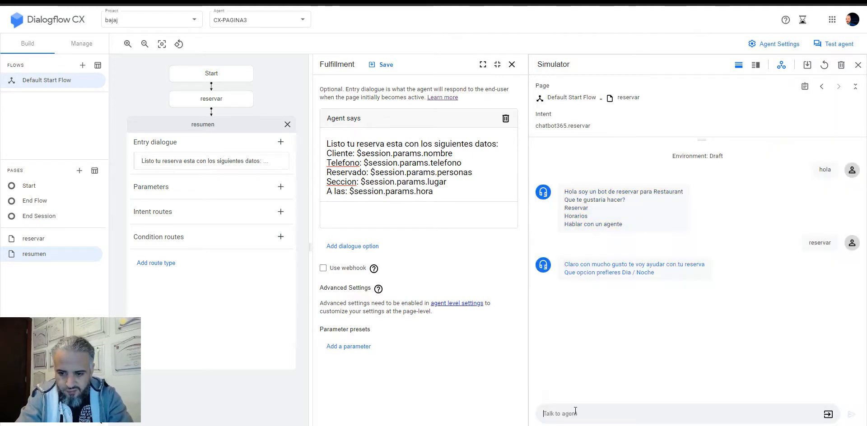
# Answer the agent's schedule, hour, party size and seating questions with "noche", "6", "5 personas" and "terraza"
pyautogui.write('noche')
pyautogui.press('Return')
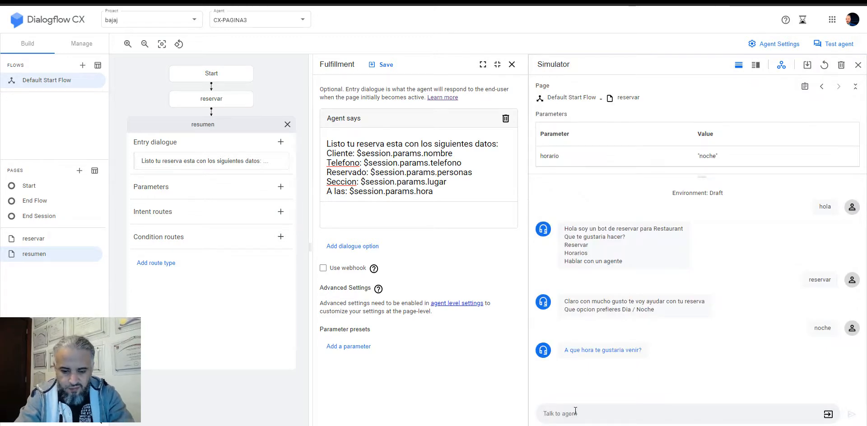
pyautogui.write('6')
pyautogui.press('Return')
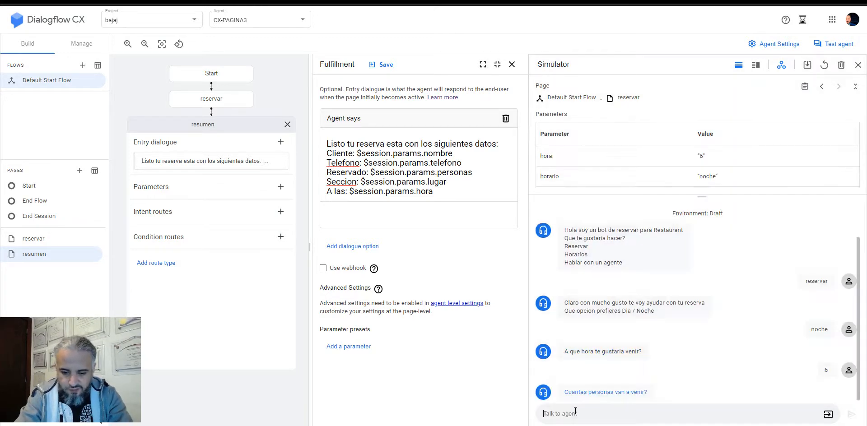
pyautogui.write('5 personas')
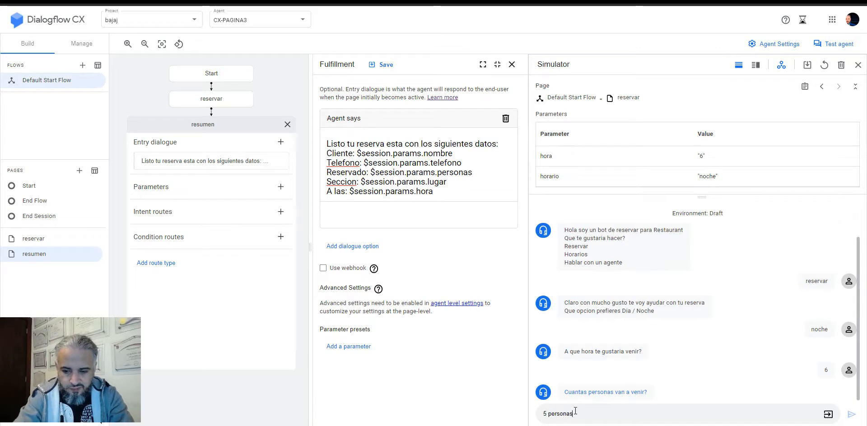
pyautogui.press('Return')
pyautogui.write('ter')
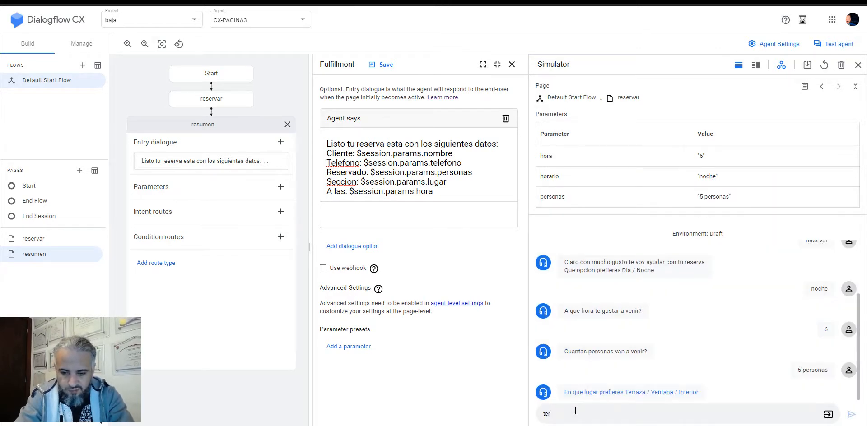
pyautogui.write('raza')
pyautogui.press('Return')
# Finish the test reservation by sending the customer's name and telephone number to the agent
pyautogui.write('Cesa')
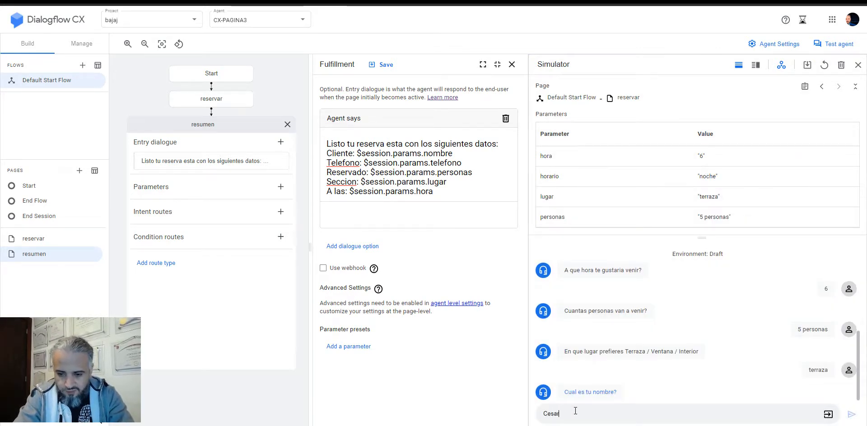
pyautogui.press('Return')
pyautogui.write('3939933')
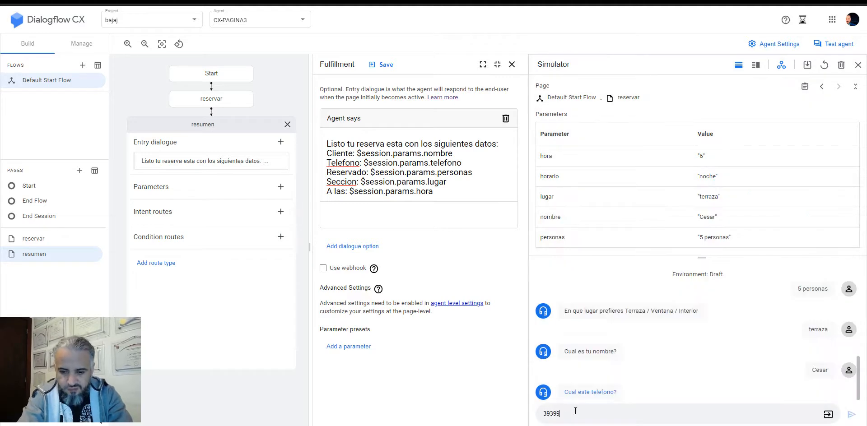
pyautogui.press('Return')
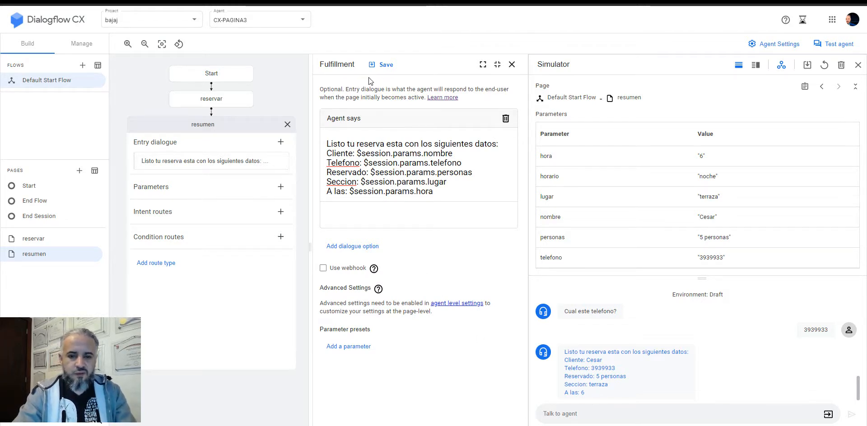
# Save the resumen page's entry dialogue and check the reservar page's setup before reopening resumen
pyautogui.click(383, 65)
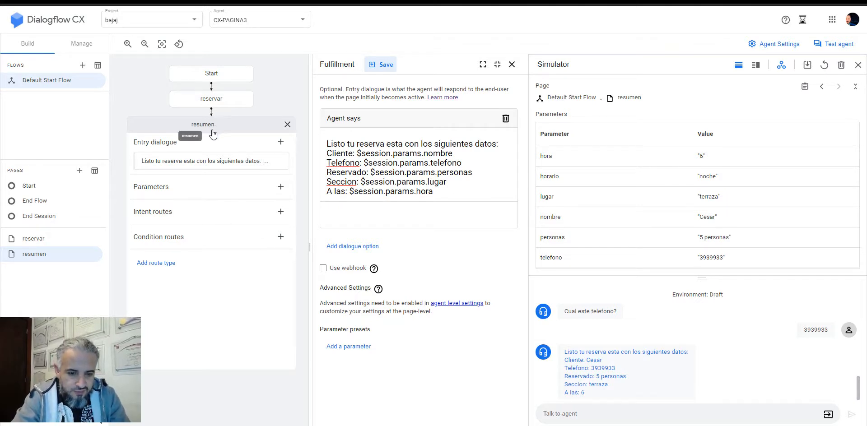
pyautogui.click(212, 100)
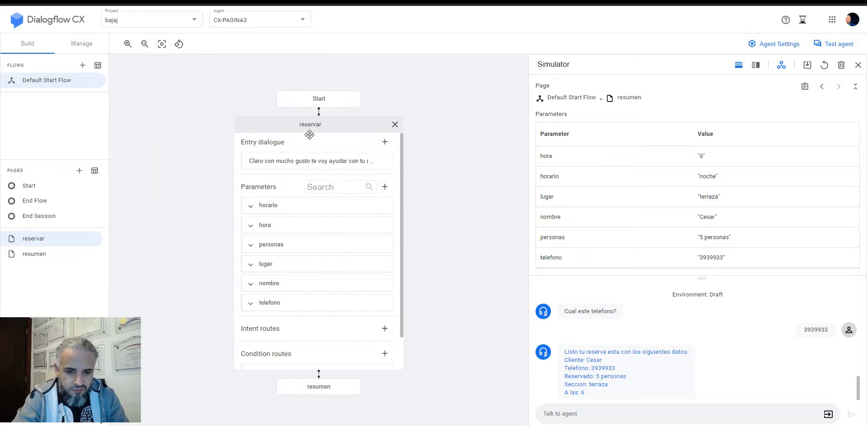
pyautogui.click(318, 388)
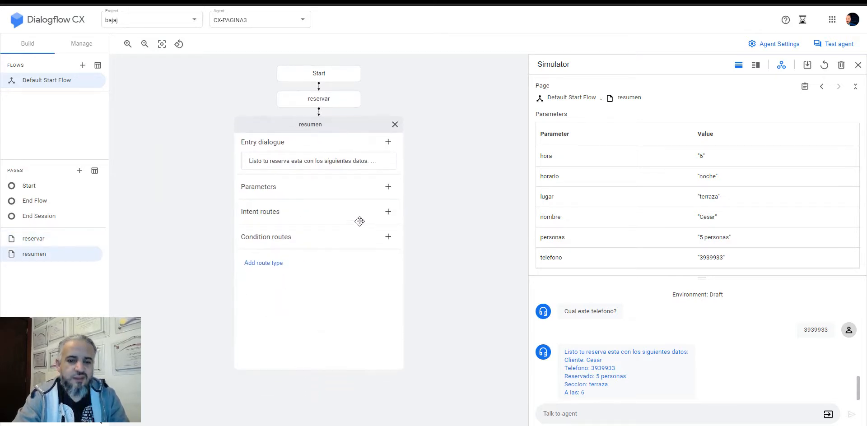
# Add an intent route to the resumen page and create and save a new intent named "chatbot365.confirmacion_si" for it
pyautogui.click(387, 212)
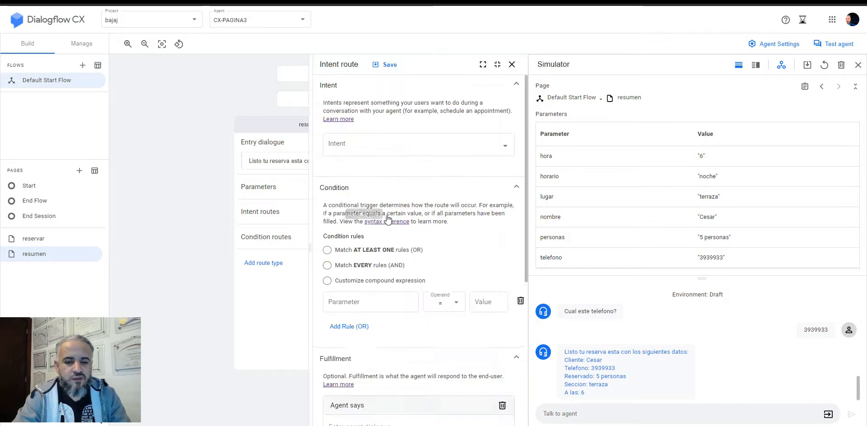
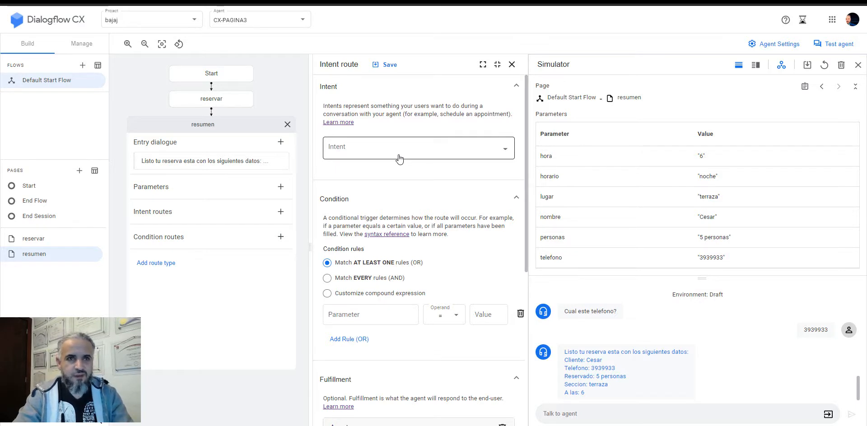
pyautogui.click(401, 153)
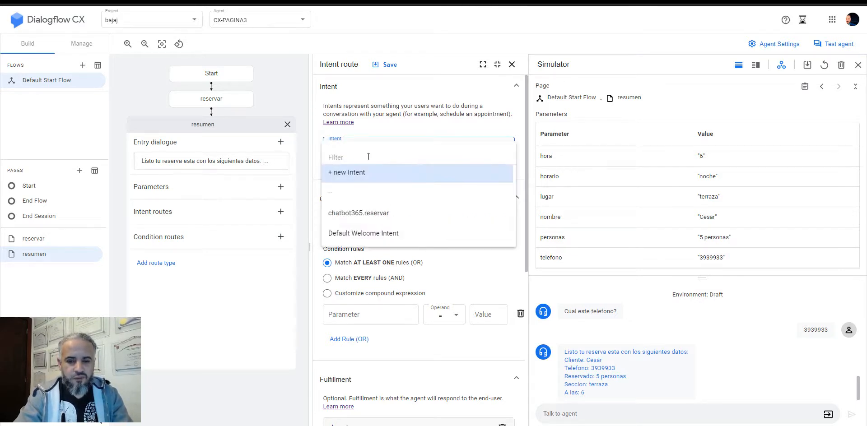
pyautogui.click(355, 173)
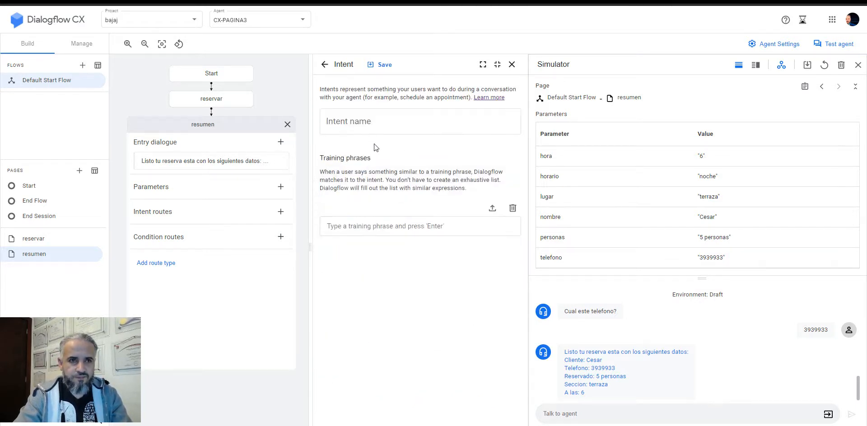
pyautogui.click(365, 126)
pyautogui.write('cha')
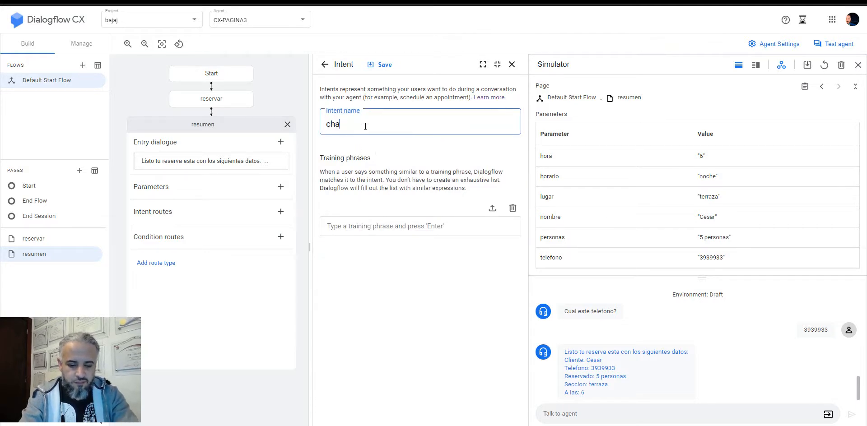
pyautogui.write('tbot365')
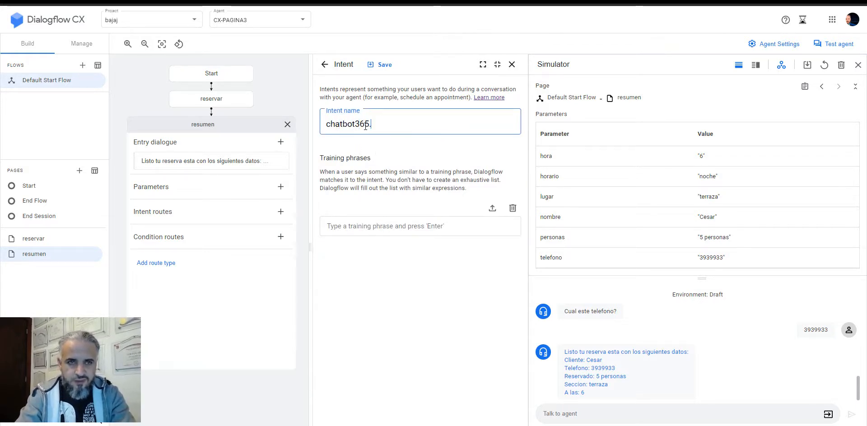
pyautogui.write('.confirmacion_si')
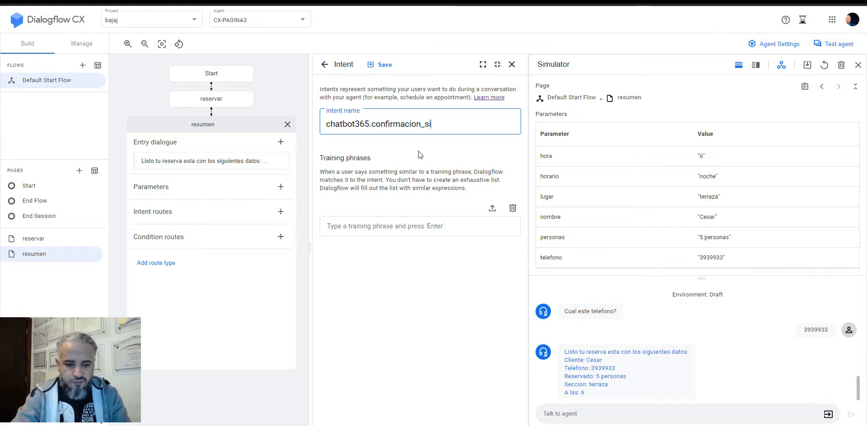
pyautogui.click(385, 65)
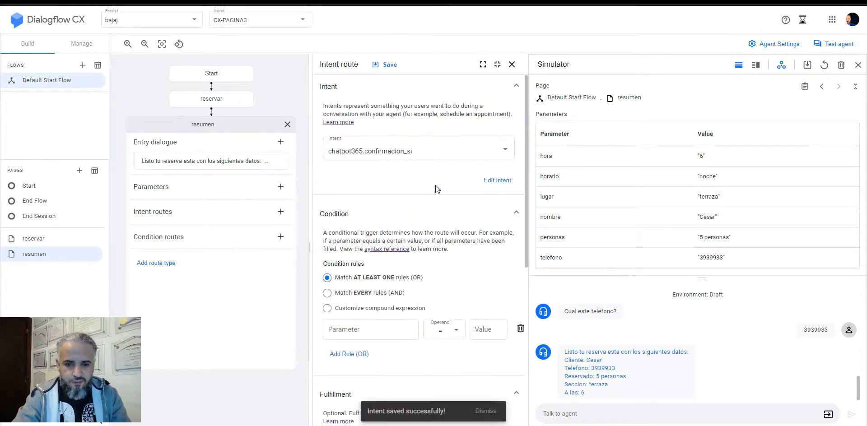
# Add the training phrases "si", "de acuerdo", "esta bien" and "ok" to the chatbot365.confirmacion_si intent and save it
pyautogui.click(511, 181)
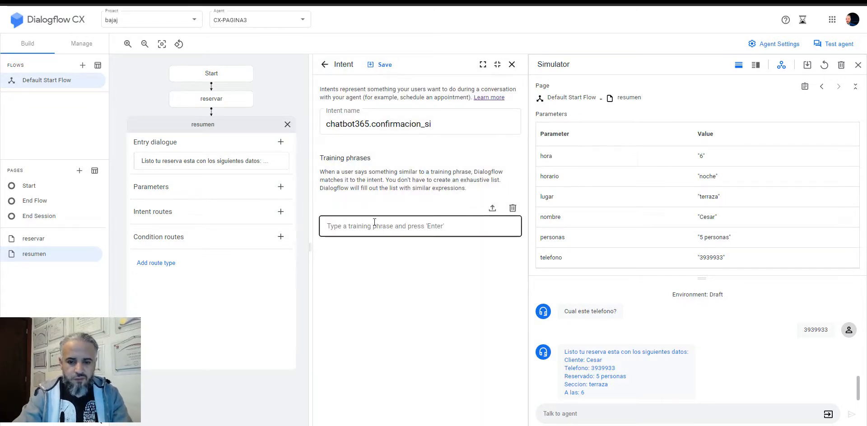
pyautogui.click(360, 229)
pyautogui.write('si')
pyautogui.press('Return')
pyautogui.write('de')
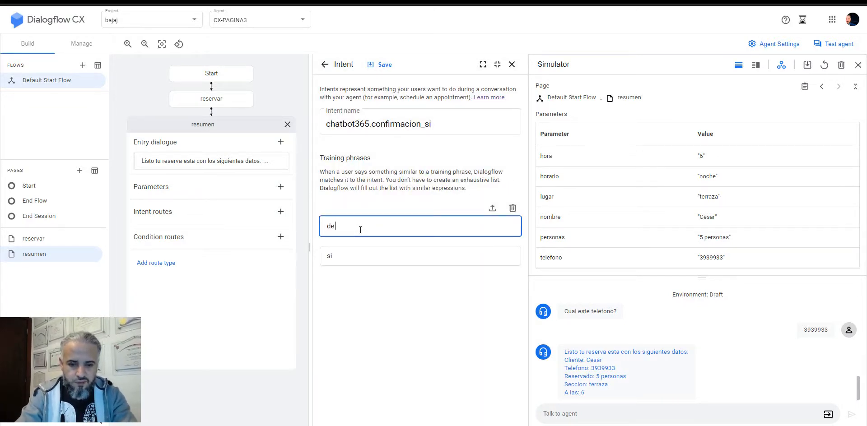
pyautogui.write(' acuerdo')
pyautogui.press('Return')
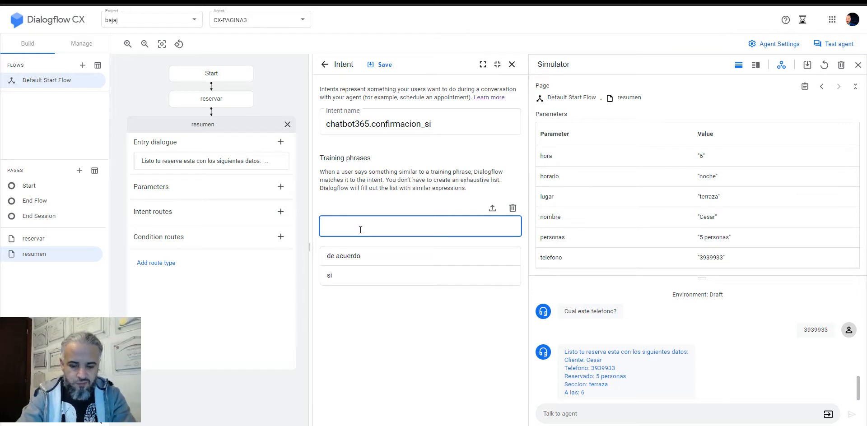
pyautogui.write('esta bien')
pyautogui.press('Return')
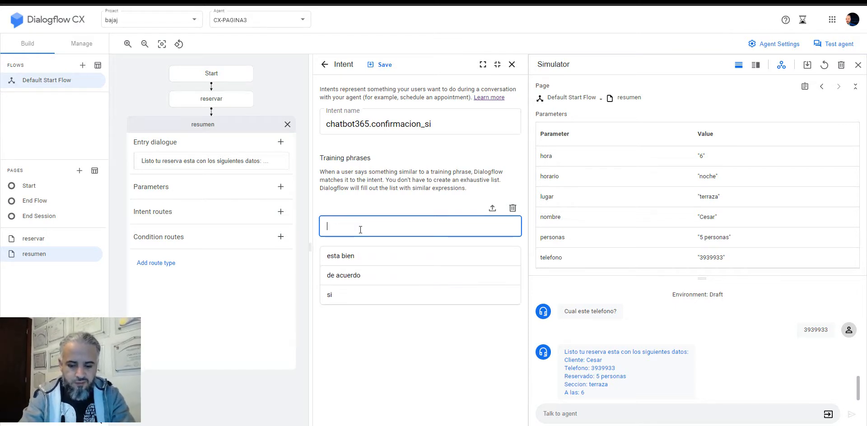
pyautogui.write('ok')
pyautogui.press('Return')
pyautogui.click(383, 65)
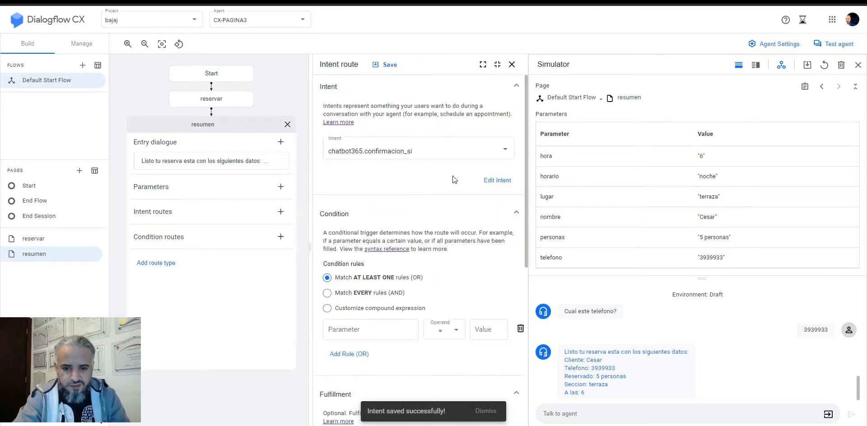
# Create a new page named "confirmado" in the Default Start Flow
pyautogui.moveTo(526, 188); pyautogui.dragTo(532, 250)
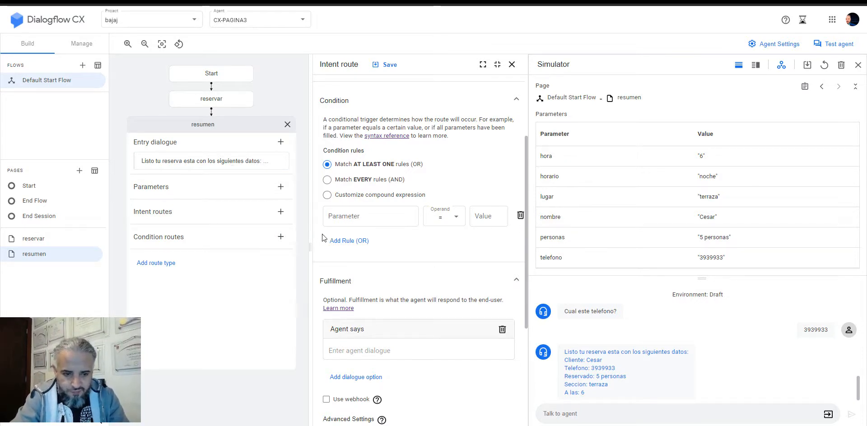
pyautogui.click(79, 170)
pyautogui.click(40, 191)
pyautogui.write('confirmado')
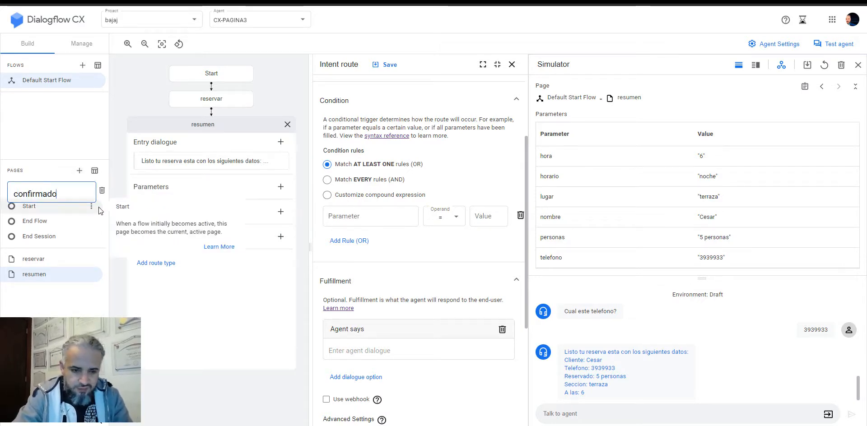
pyautogui.press('Return')
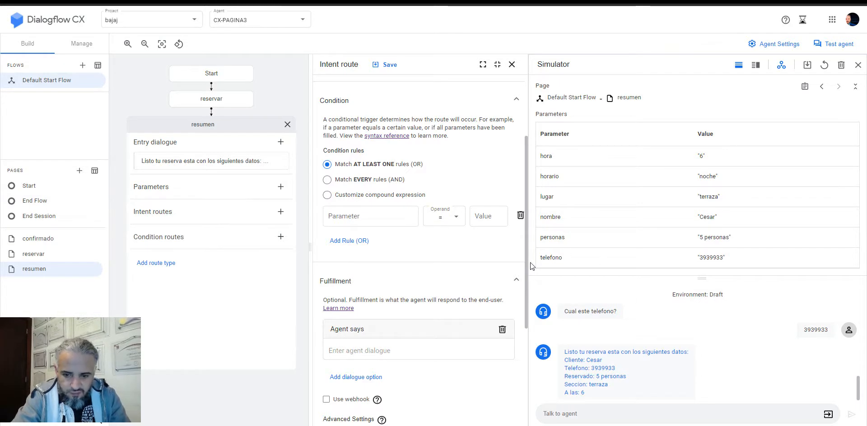
# Set the chatbot365.confirmacion_si route to transition to the confirmado page and save the route
pyautogui.moveTo(527, 269); pyautogui.dragTo(533, 395)
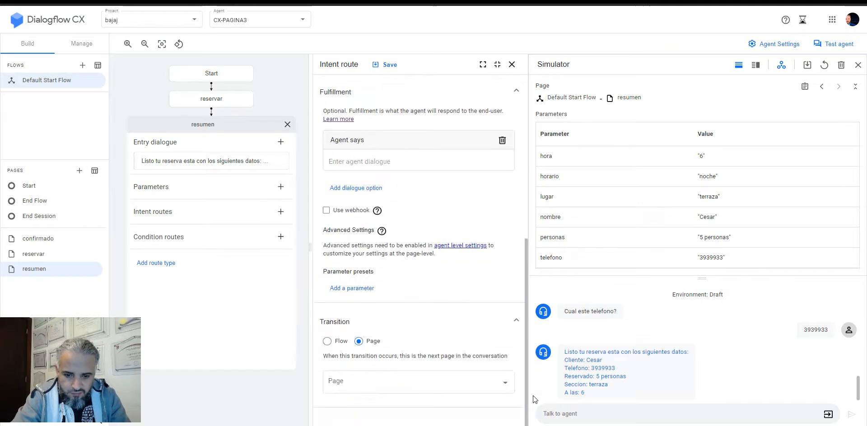
pyautogui.click(487, 384)
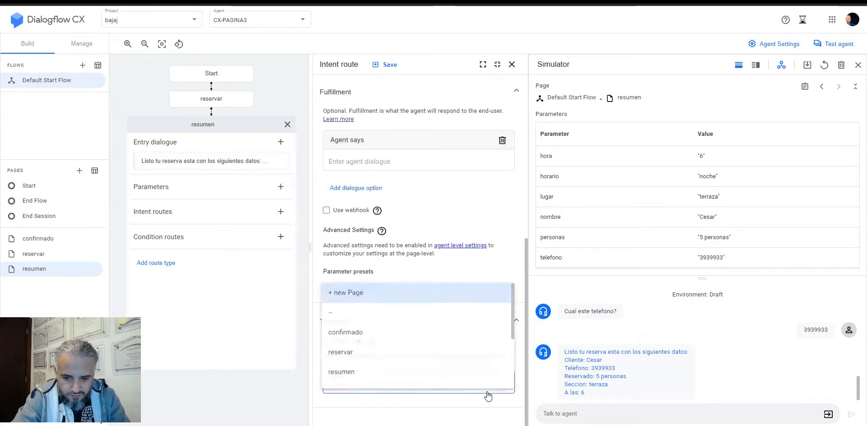
pyautogui.click(353, 334)
pyautogui.click(382, 62)
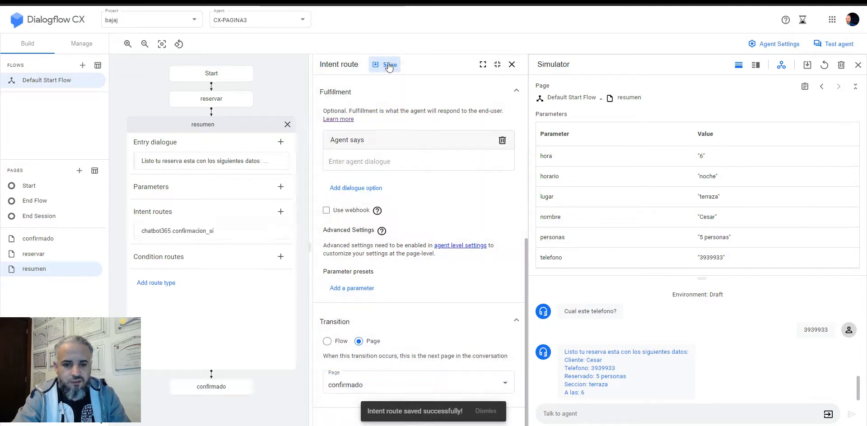
# Give the confirmado page the entry dialogue "Gracias tu reserva esta lista, te esperamos" and save it
pyautogui.click(238, 132)
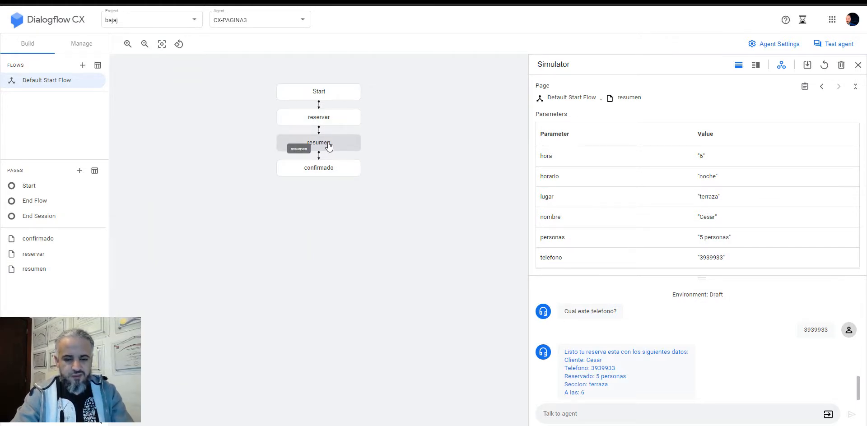
pyautogui.click(314, 172)
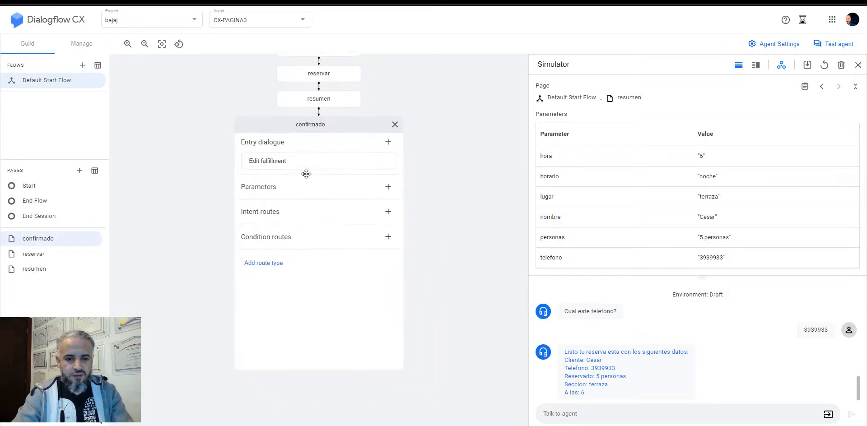
pyautogui.click(314, 170)
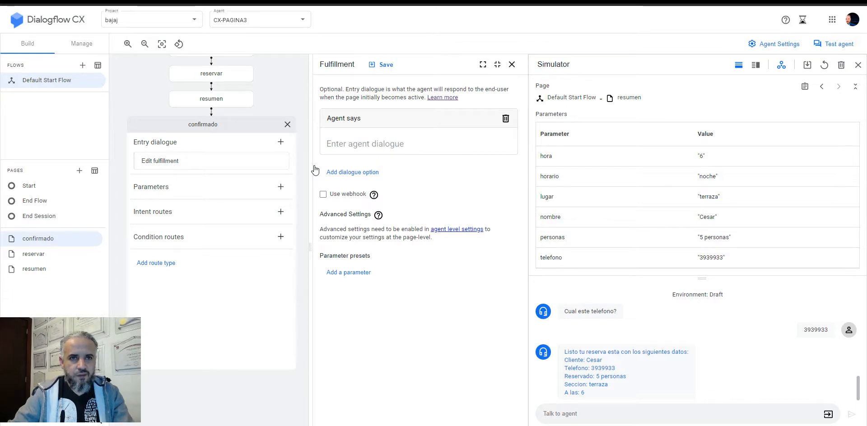
pyautogui.click(351, 144)
pyautogui.write('Gracias')
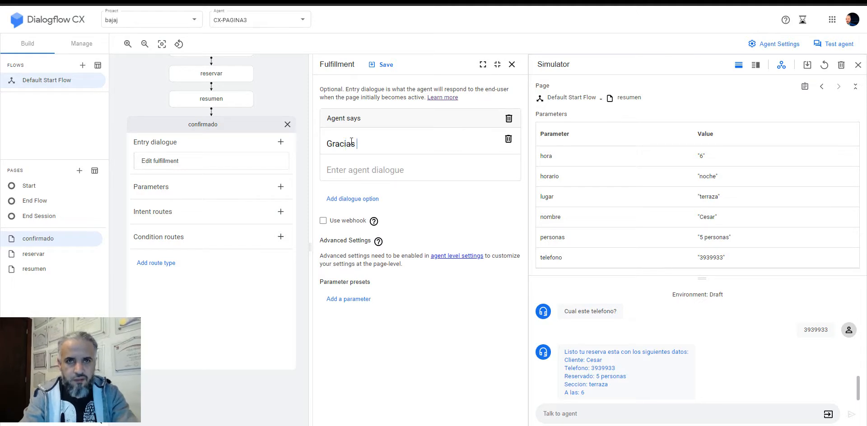
pyautogui.write(' tu reserva es')
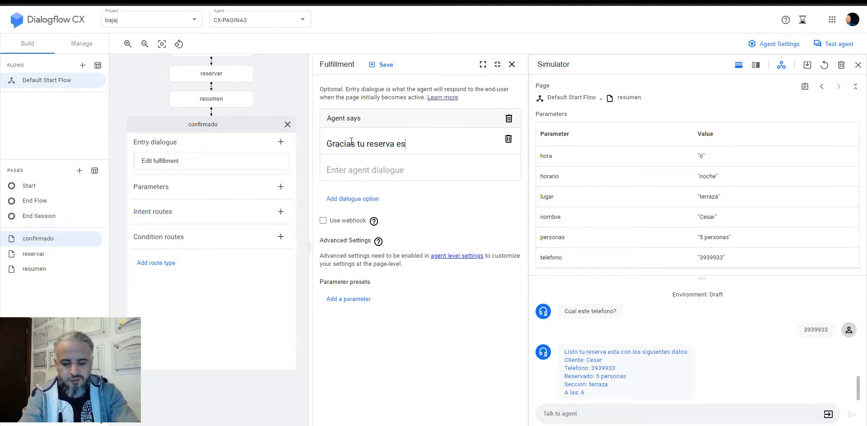
pyautogui.write('ta lista, ')
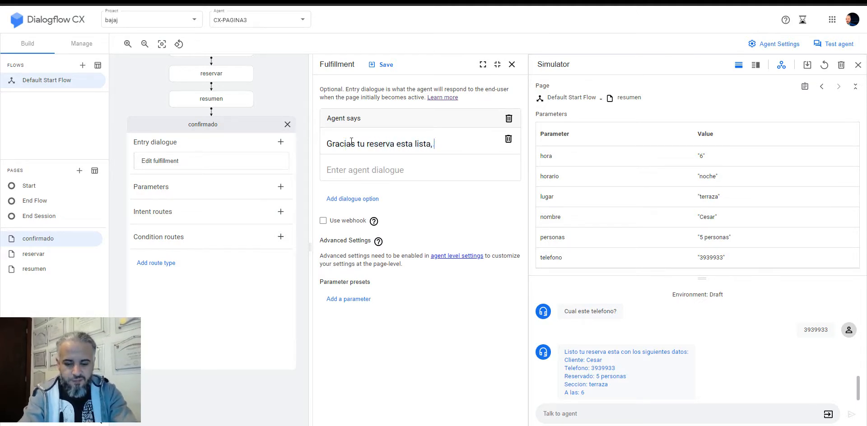
pyautogui.write('teesperamos')
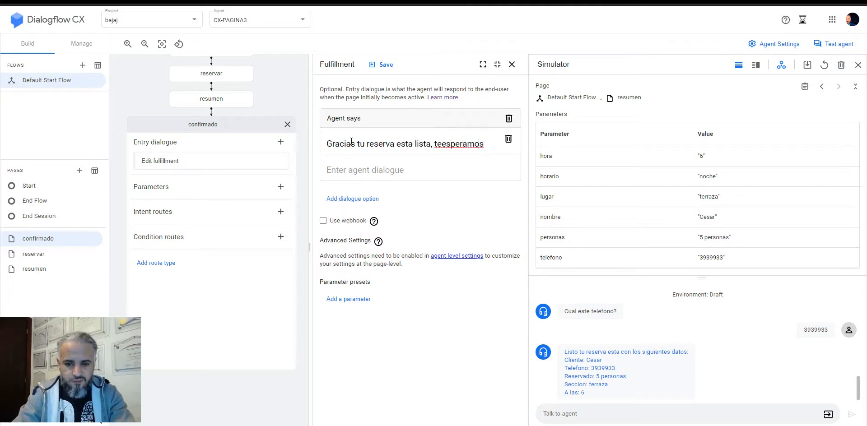
pyautogui.click(385, 66)
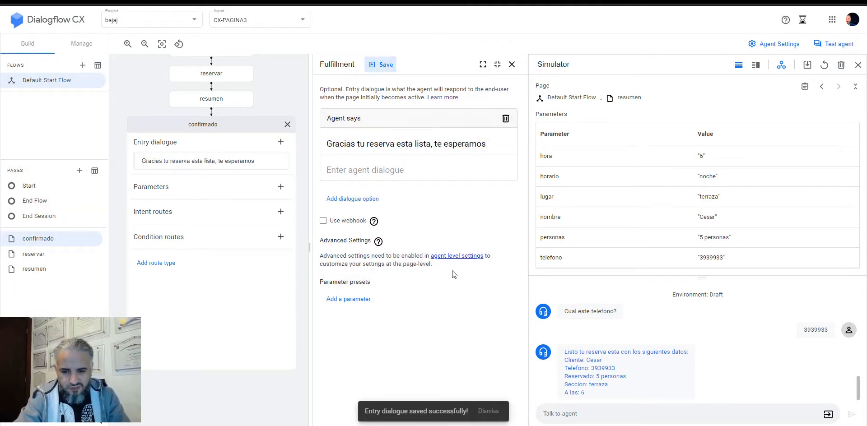
pyautogui.click(384, 65)
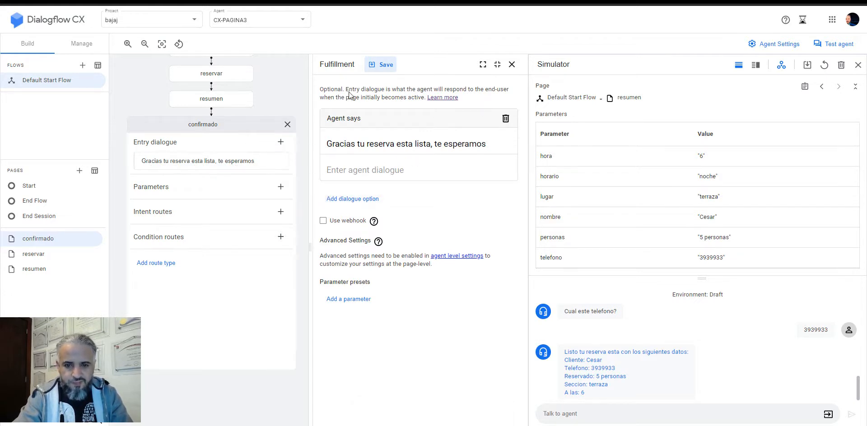
pyautogui.click(384, 66)
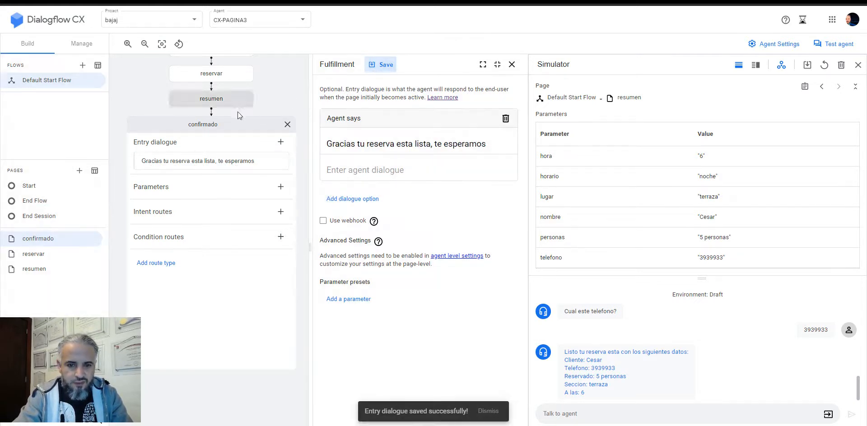
# Start a second intent route on the resumen page with a new intent named chatbot365.confirmacion_no, saving the intent
pyautogui.click(244, 131)
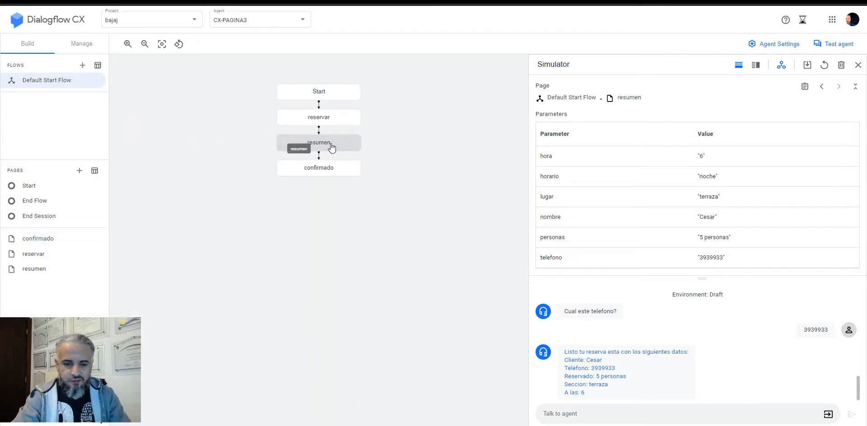
pyautogui.click(331, 146)
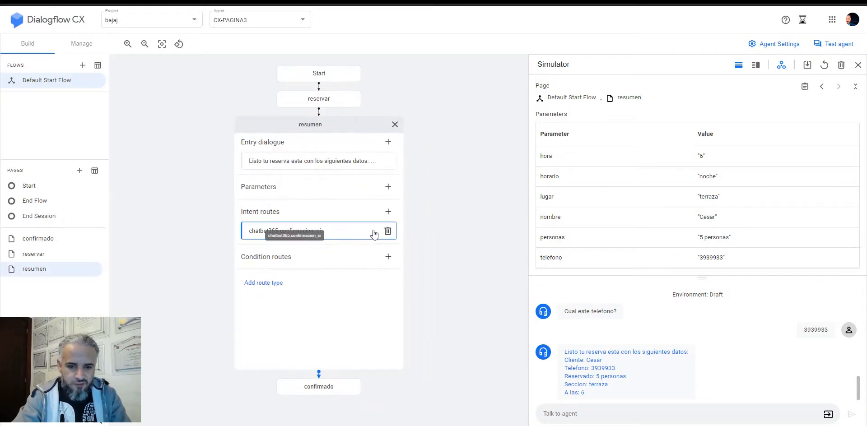
pyautogui.click(388, 211)
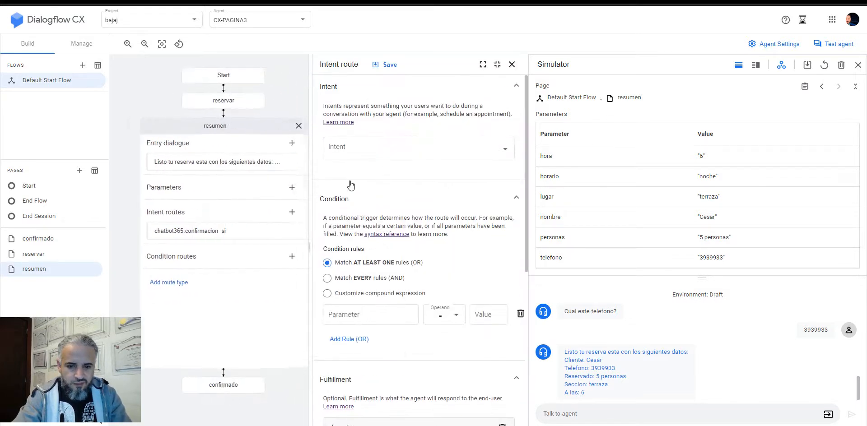
pyautogui.click(389, 147)
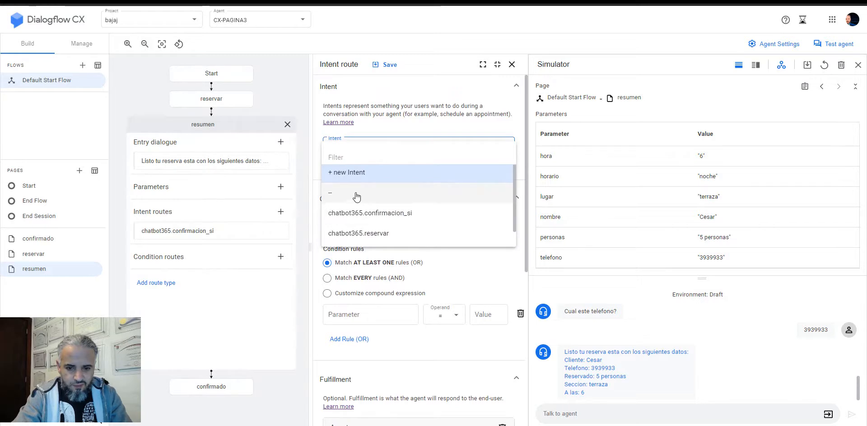
pyautogui.click(369, 174)
pyautogui.click(364, 126)
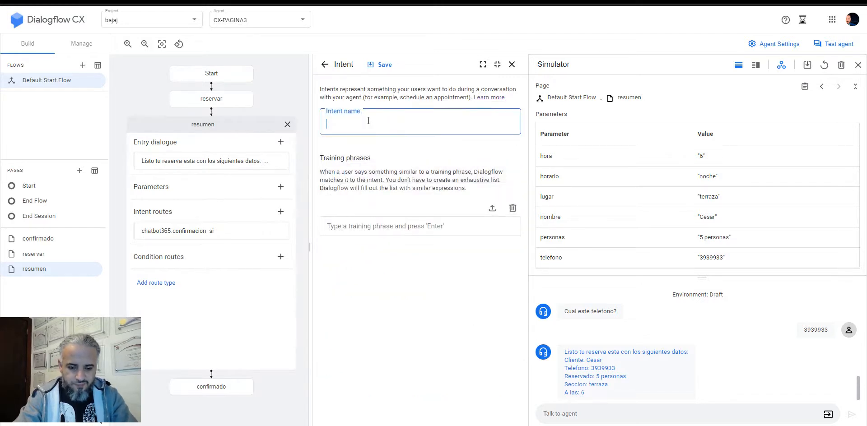
pyautogui.write('chatbot365.confir')
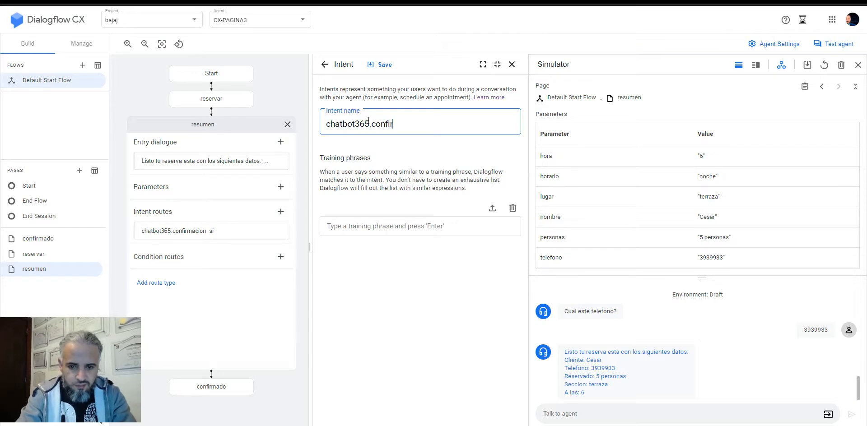
pyautogui.write('macion_no')
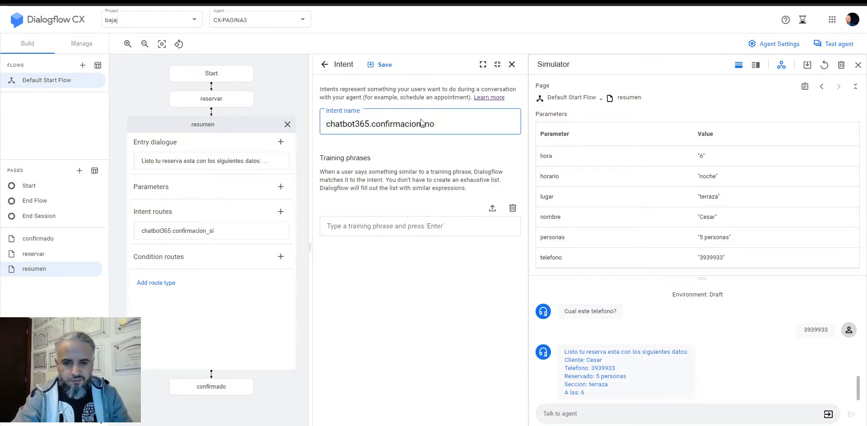
pyautogui.click(383, 63)
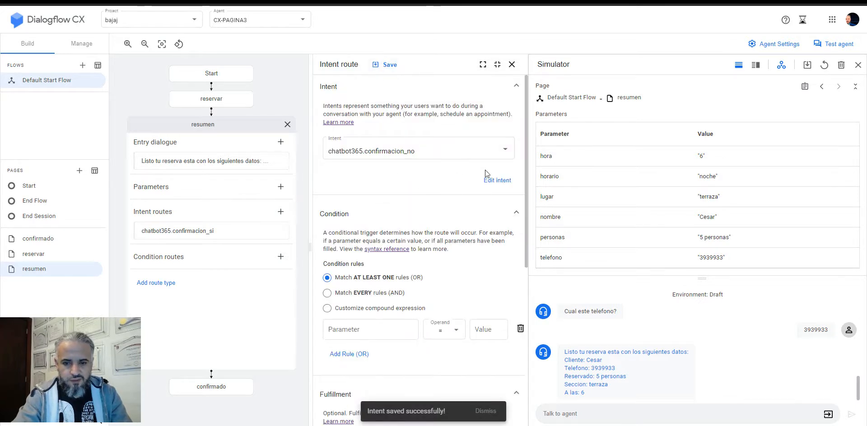
# Add the training phrase "no" to the chatbot365.confirmacion_no intent and save it
pyautogui.click(496, 181)
pyautogui.click(385, 228)
pyautogui.write('no')
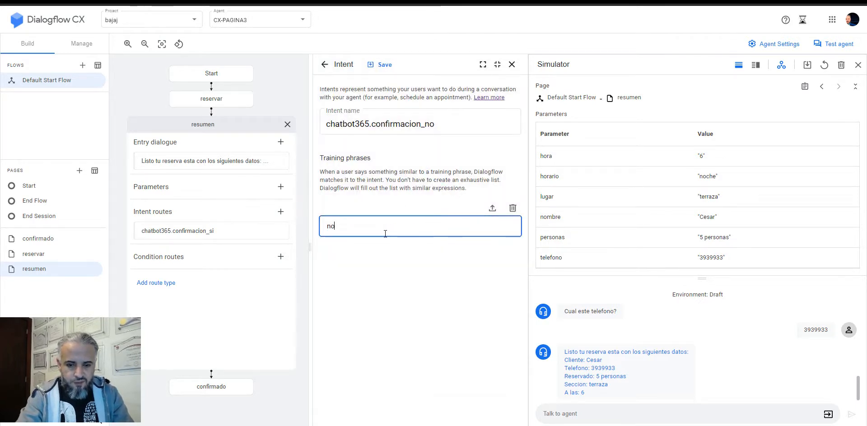
pyautogui.press('Return')
pyautogui.click(374, 65)
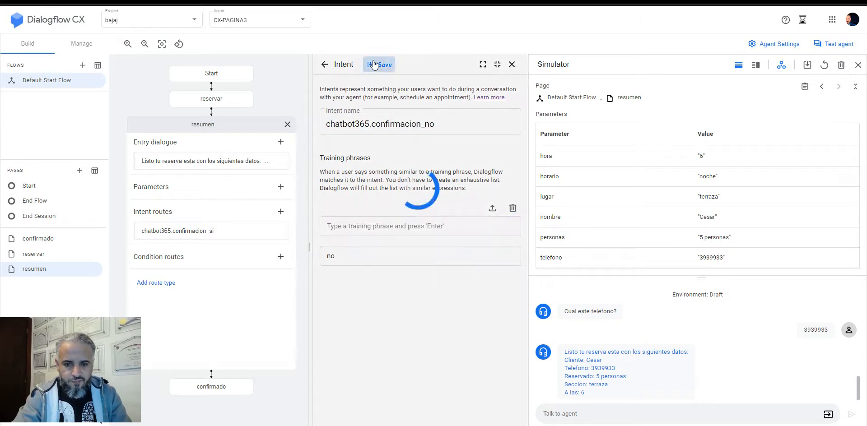
# Create a new page named "cancelado" in the Default Start Flow
pyautogui.moveTo(527, 223); pyautogui.dragTo(526, 389)
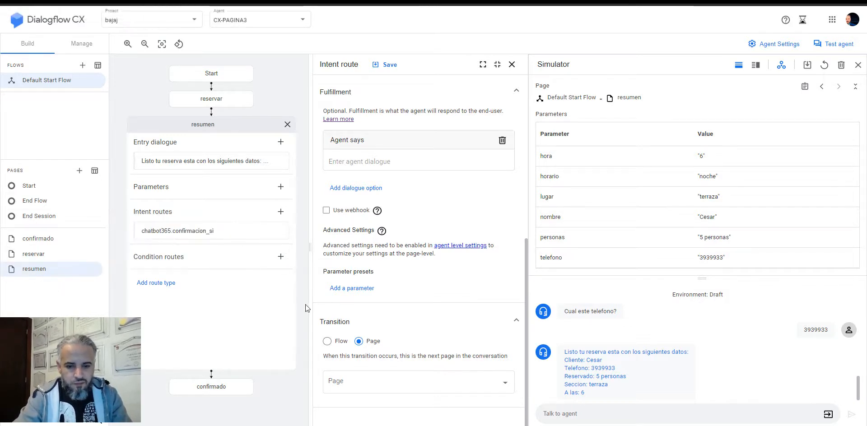
pyautogui.click(79, 171)
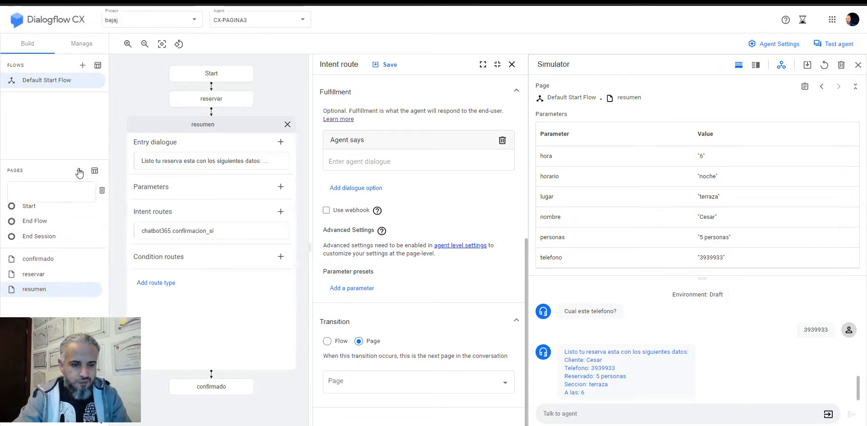
pyautogui.click(59, 190)
pyautogui.write('cancelado')
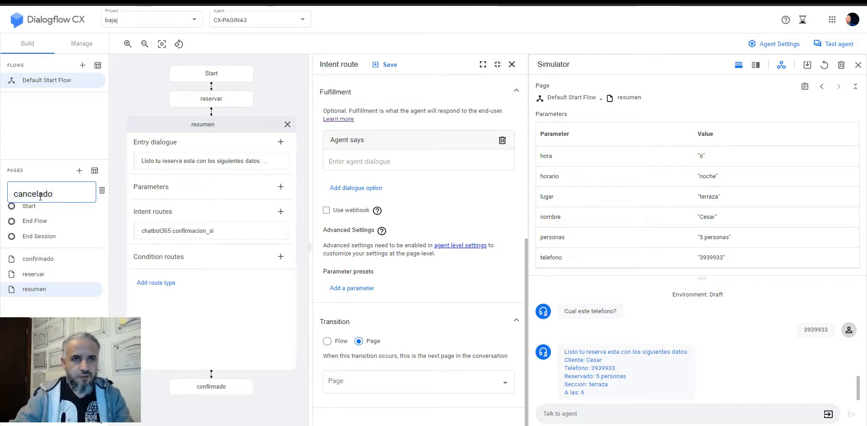
pyautogui.press('Return')
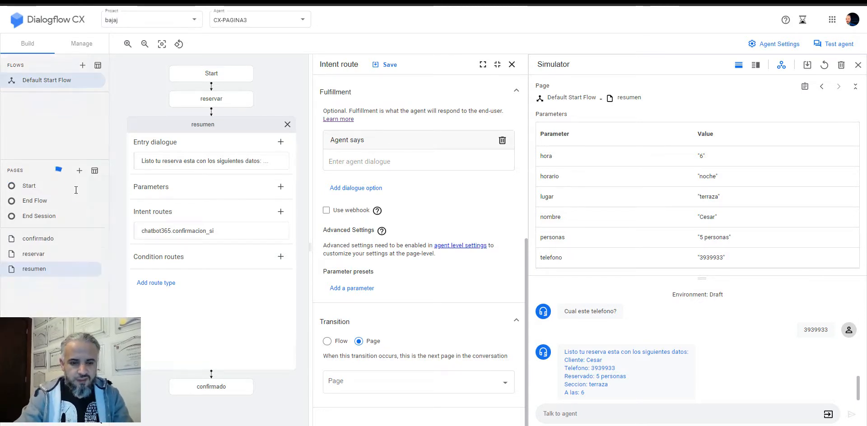
# Set the new chatbot365.confirmacion_no route on the resumen page to transition to the cancelado page and save the route
pyautogui.click(411, 379)
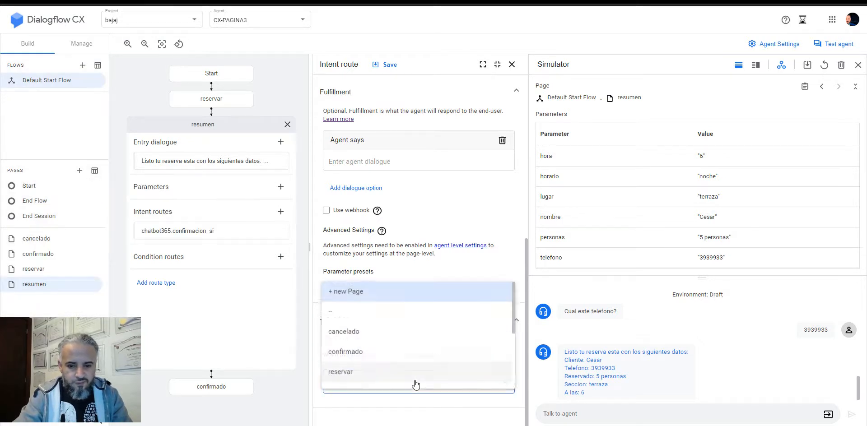
pyautogui.click(375, 334)
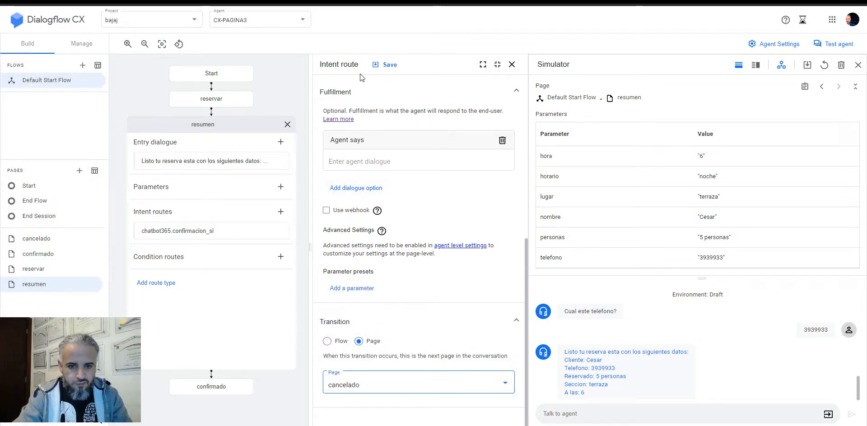
pyautogui.click(387, 65)
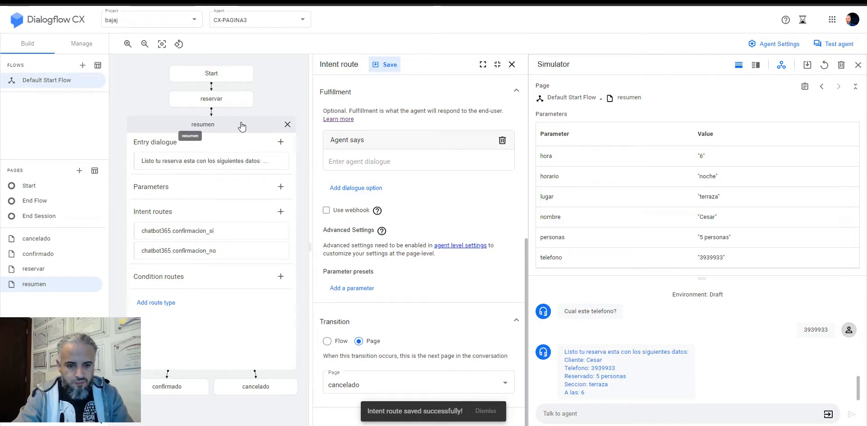
pyautogui.click(242, 127)
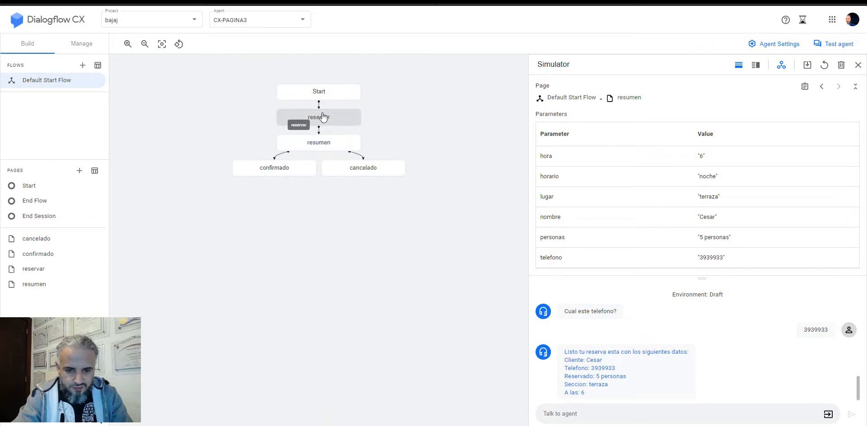
# Write the cancelado page's entry dialogue as "Deseas cambiar algun dato de la reserva o cancelar la reserva?"
pyautogui.click(324, 148)
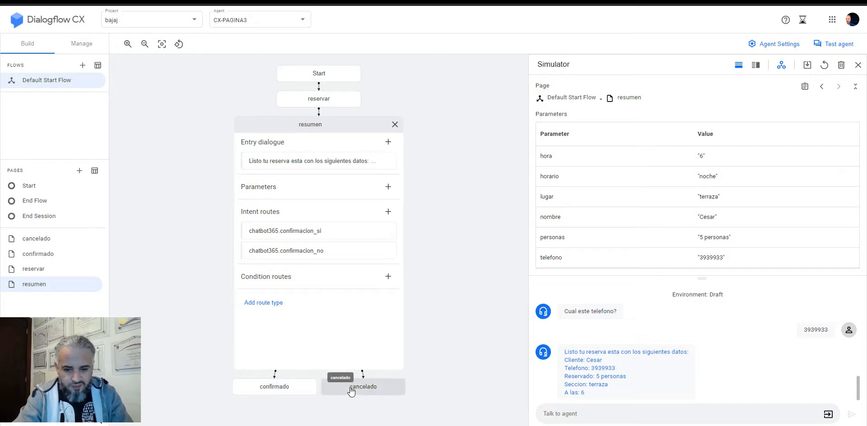
pyautogui.click(357, 387)
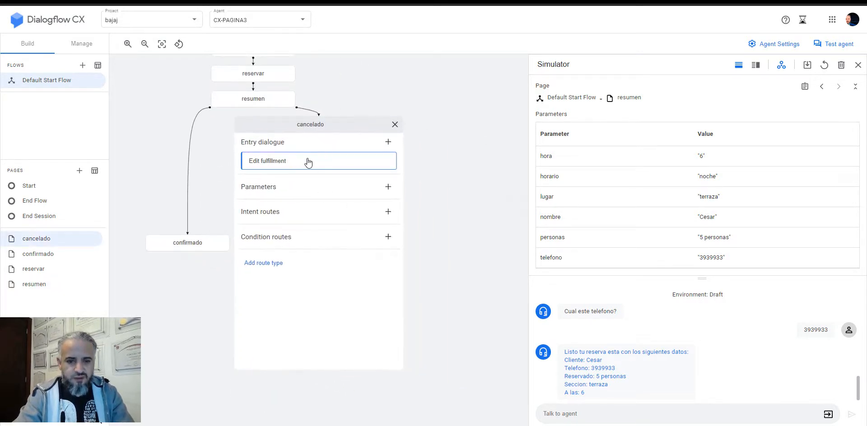
pyautogui.click(307, 163)
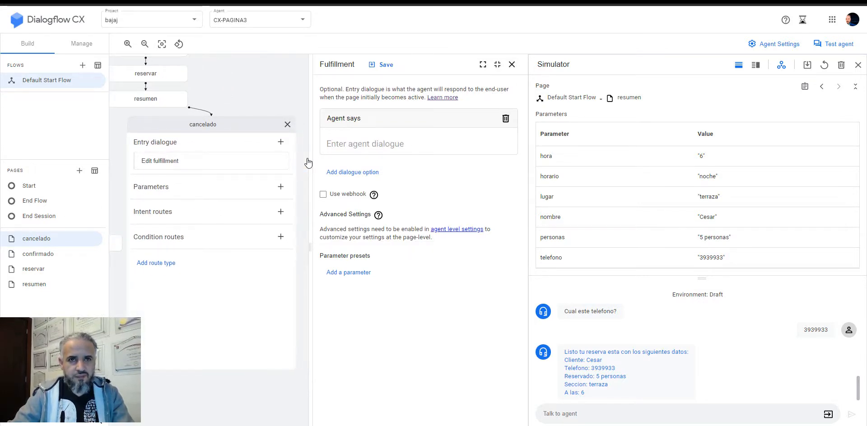
pyautogui.click(372, 143)
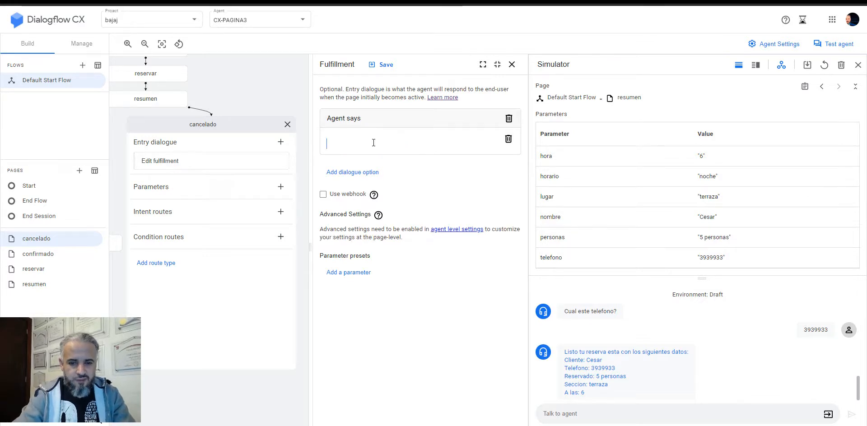
pyautogui.write('Desea ca')
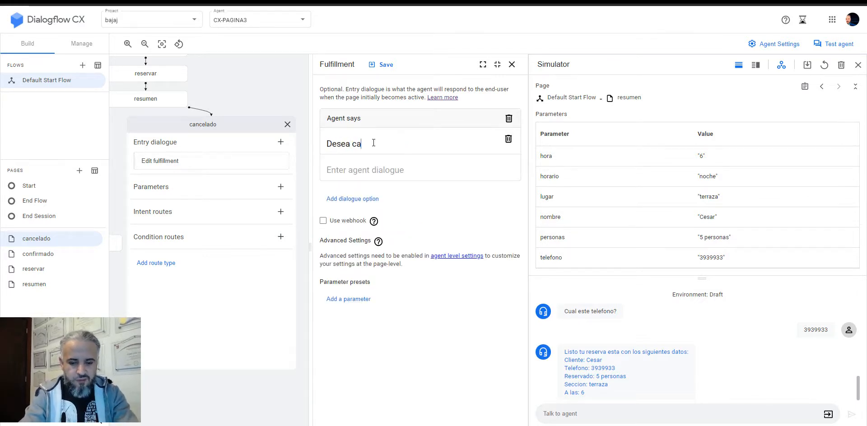
pyautogui.press('BackSpace')
pyautogui.press('BackSpace')
pyautogui.write('s cambiar')
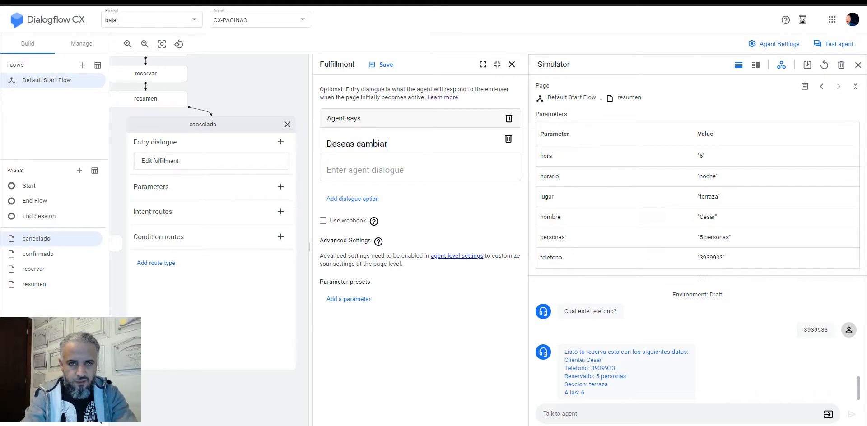
pyautogui.write(' algun')
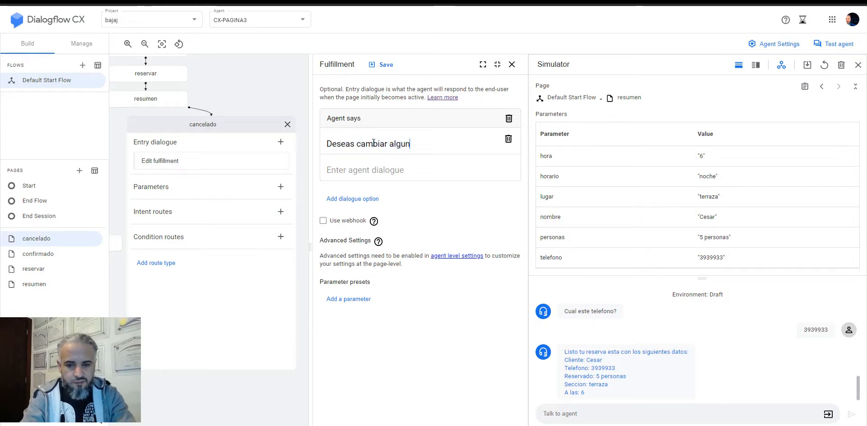
pyautogui.write(' dato de larese')
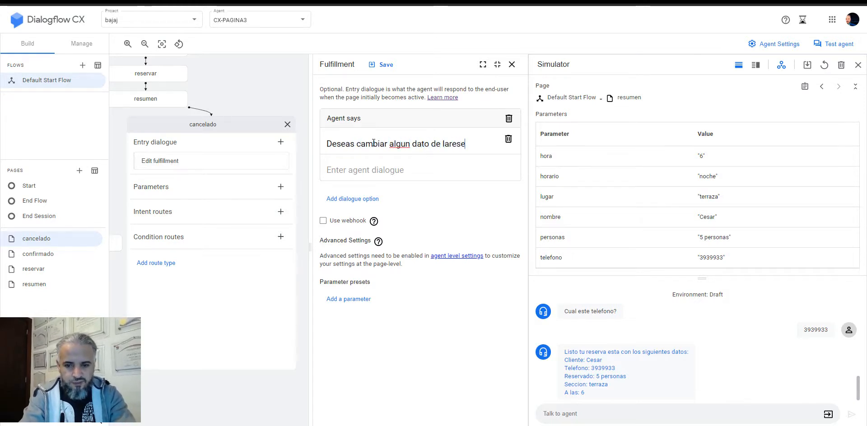
pyautogui.press('BackSpace')
pyautogui.press('BackSpace')
pyautogui.press('BackSpace')
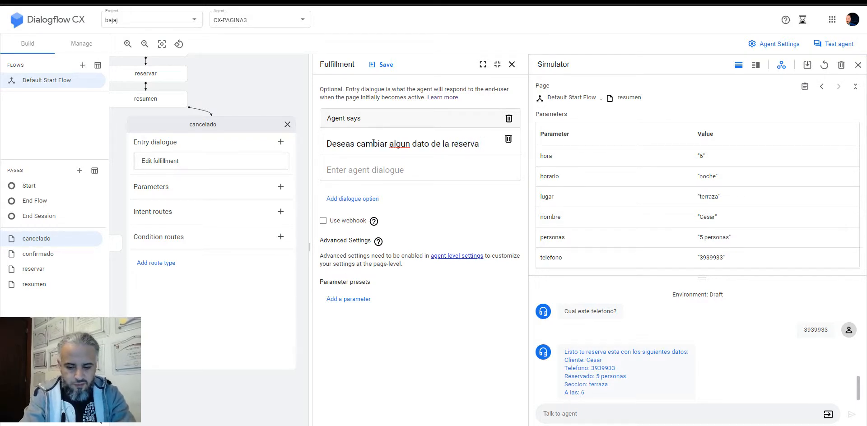
pyautogui.write('cancelar la reserva?')
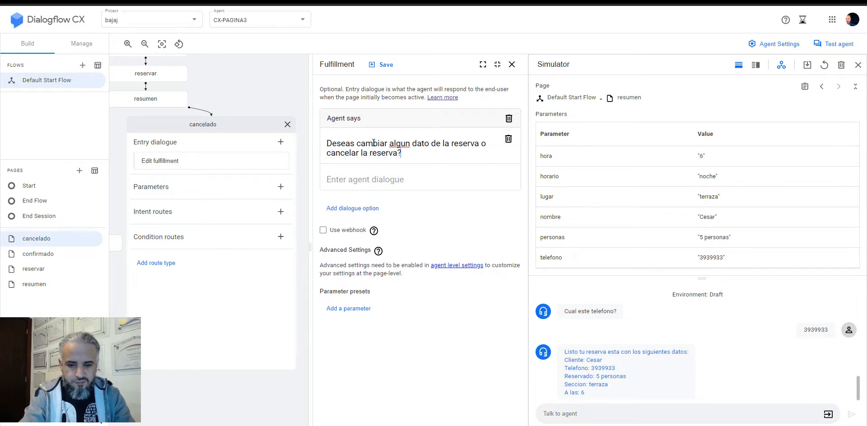
# Put the words CAMBIAR and CANCELAR in capitals in the cancelado page's entry dialogue
pyautogui.press('capslock')
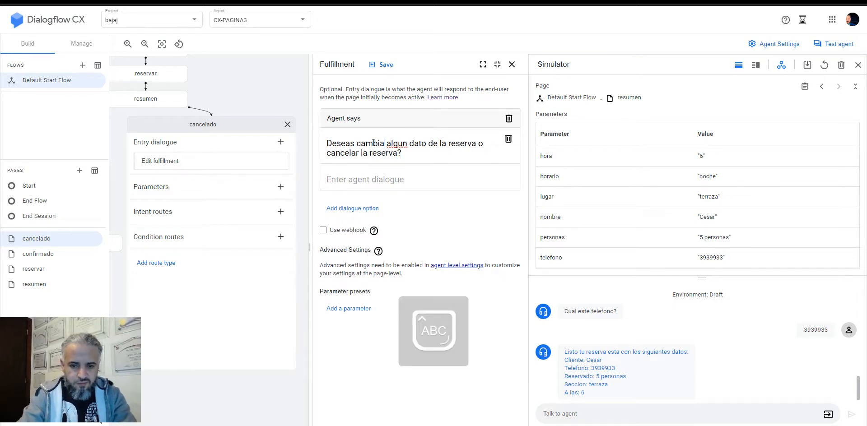
pyautogui.press('BackSpace')
pyautogui.press('BackSpace')
pyautogui.press('BackSpace')
pyautogui.press('BackSpace')
pyautogui.press('BackSpace')
pyautogui.press('BackSpace')
pyautogui.press('BackSpace')
pyautogui.write('CA')
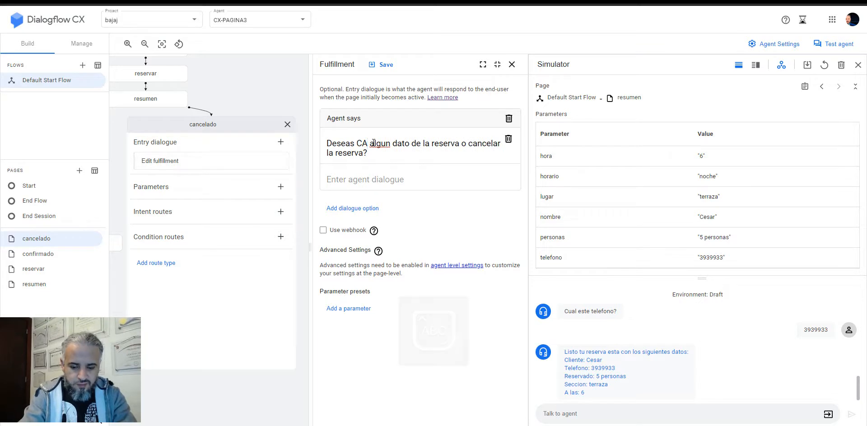
pyautogui.write('MBIAR')
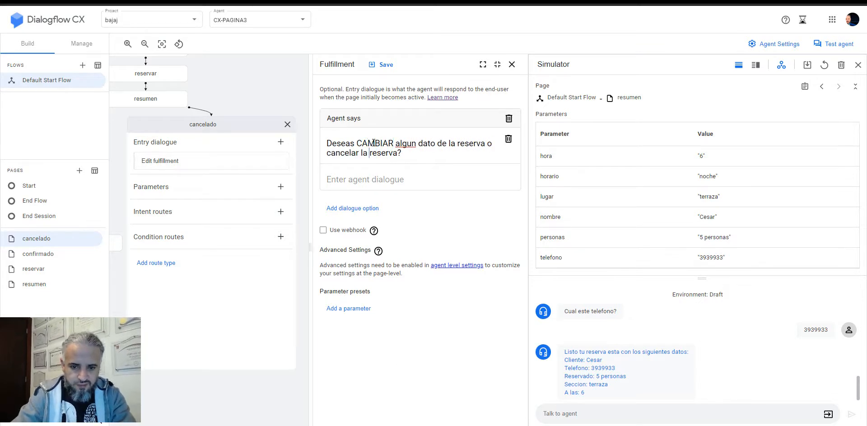
pyautogui.press('Left')
pyautogui.press('Left')
pyautogui.press('Left')
pyautogui.press('BackSpace')
pyautogui.press('BackSpace')
pyautogui.press('BackSpace')
pyautogui.press('BackSpace')
pyautogui.press('BackSpace')
pyautogui.press('BackSpace')
pyautogui.press('BackSpace')
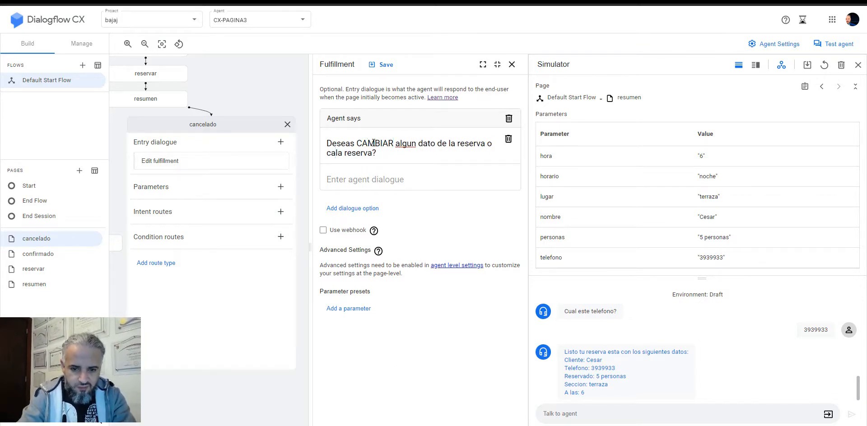
pyautogui.press('BackSpace')
pyautogui.press('BackSpace')
pyautogui.press('capslock')
pyautogui.write('CANCELAR')
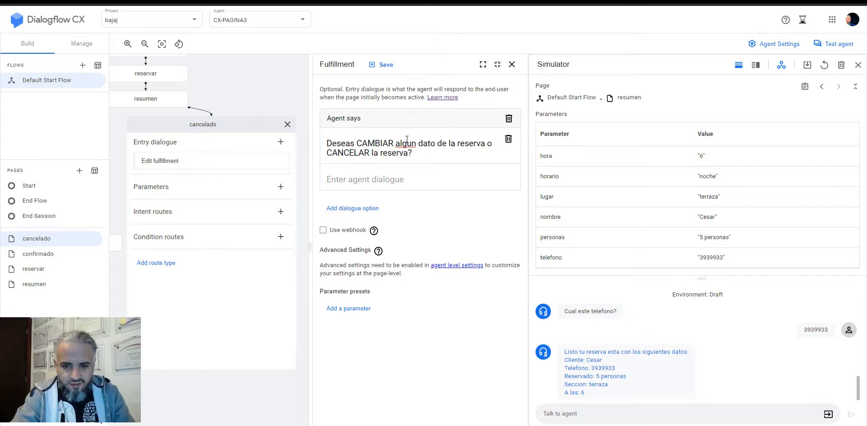
# Save the cancelado page's entry dialogue and close its fulfillment editor
pyautogui.moveTo(395, 146)
pyautogui.mouseDown()
pyautogui.moveTo(357, 145)
pyautogui.moveTo(368, 154)
pyautogui.moveTo(394, 143)
pyautogui.mouseUp()
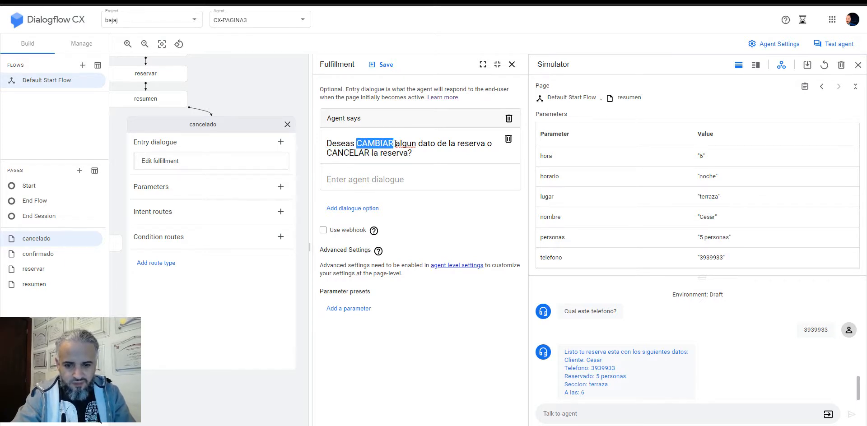
pyautogui.click(387, 65)
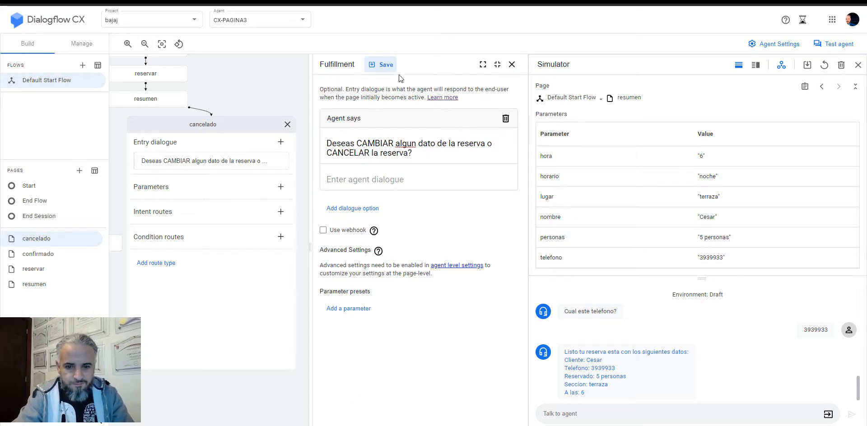
pyautogui.click(381, 65)
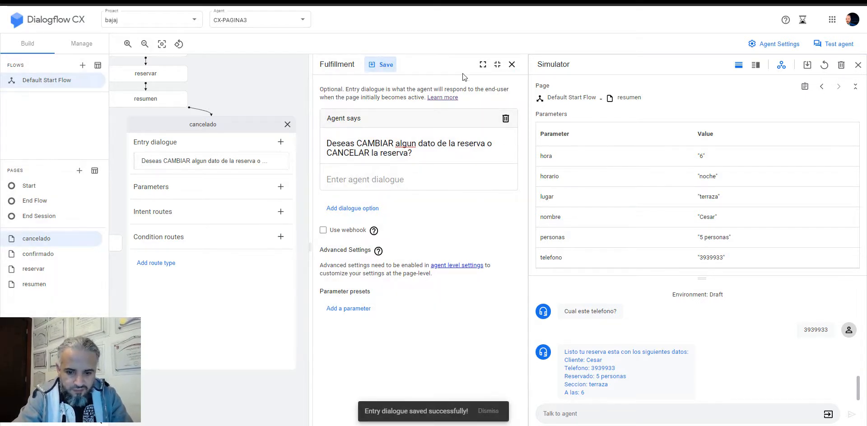
pyautogui.click(511, 64)
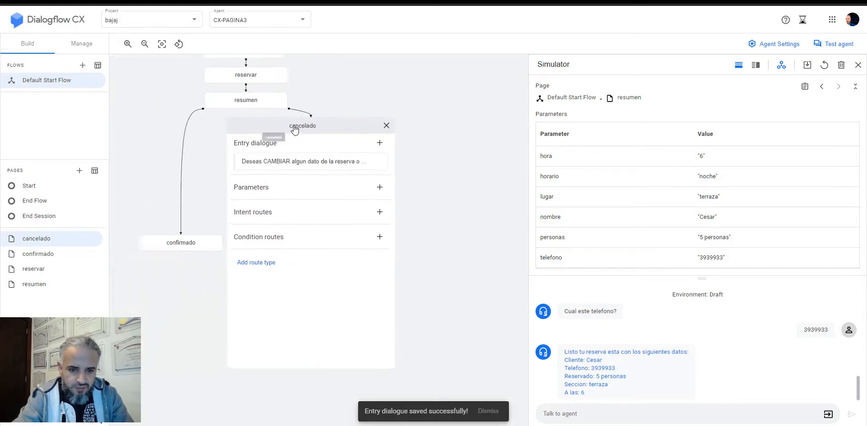
pyautogui.click(309, 119)
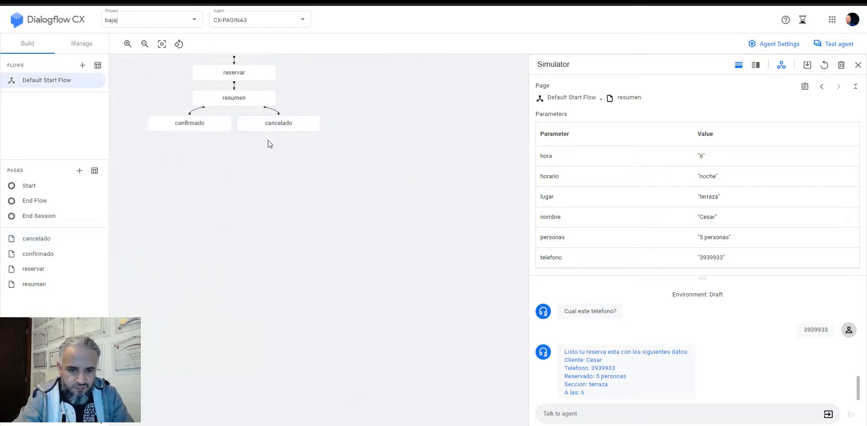
# Start an intent route on the cancelado page with a new intent named chatbot365.cambiar_reserva, saving the intent
pyautogui.click(308, 268)
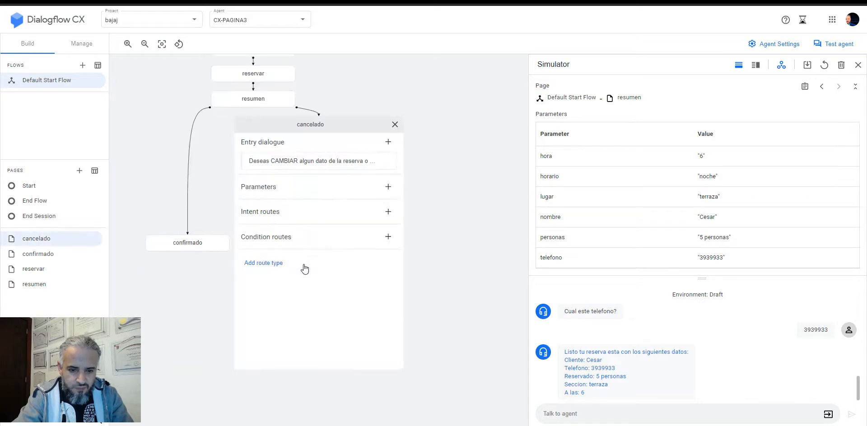
pyautogui.click(389, 214)
pyautogui.click(488, 152)
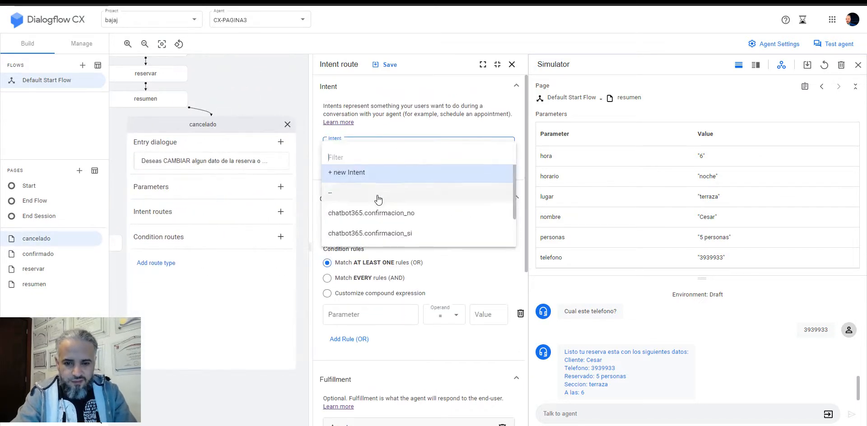
pyautogui.click(363, 172)
pyautogui.click(386, 121)
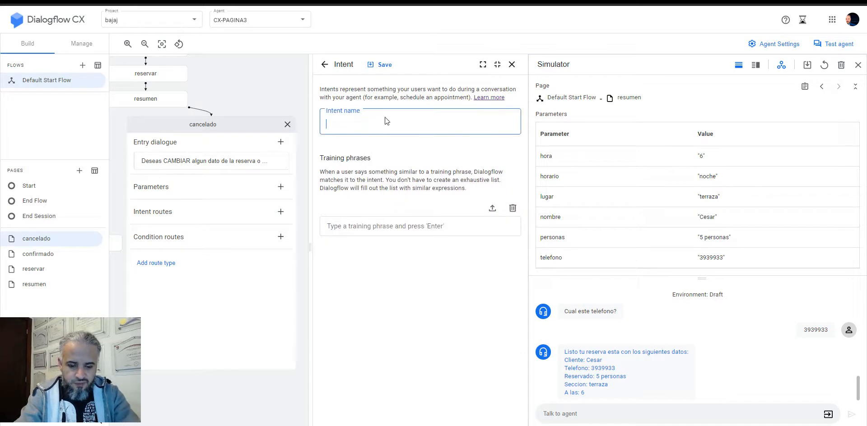
pyautogui.write('CHATBOT')
pyautogui.press('BackSpace')
pyautogui.press('BackSpace')
pyautogui.press('BackSpace')
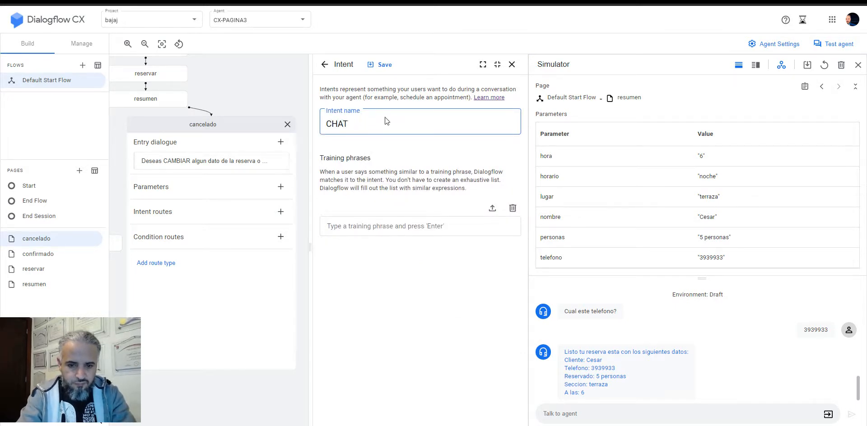
pyautogui.press('capslock')
pyautogui.press('BackSpace')
pyautogui.write('chatbot')
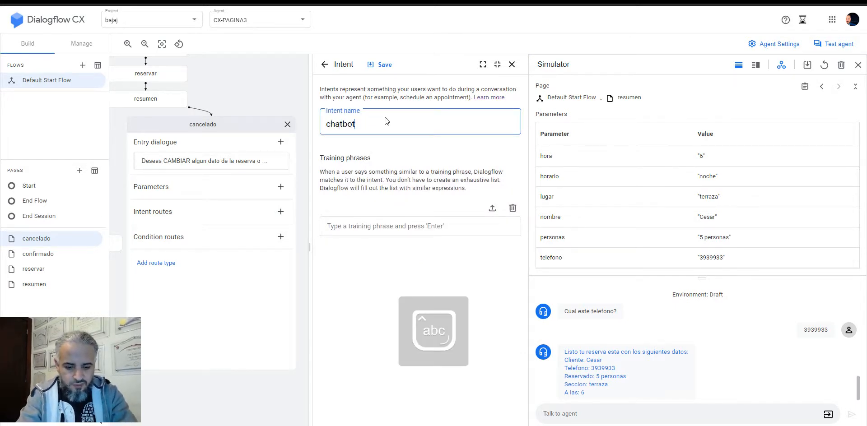
pyautogui.write('365.')
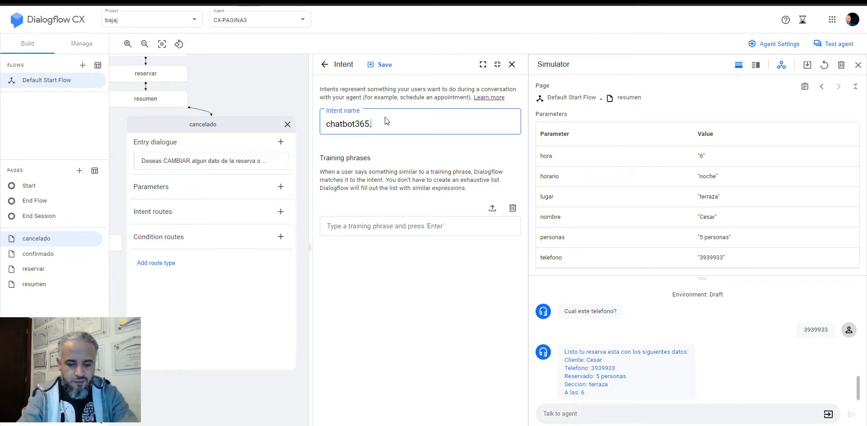
pyautogui.write('cambiar_reserbva')
pyautogui.press('BackSpace')
pyautogui.press('BackSpace')
pyautogui.press('BackSpace')
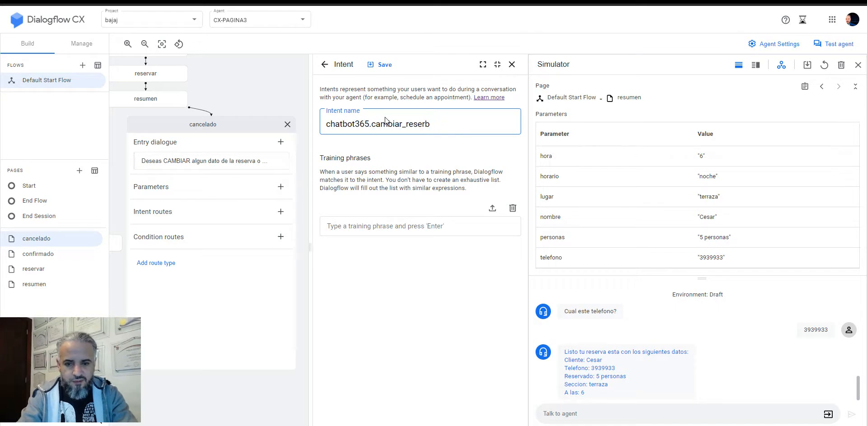
pyautogui.write('va')
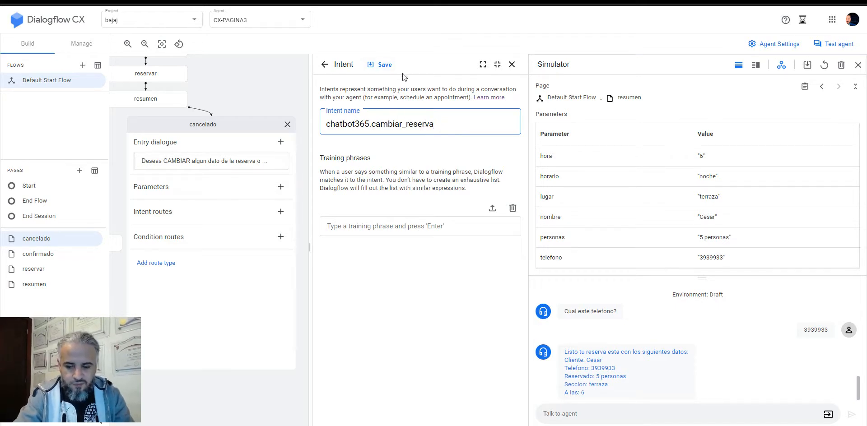
pyautogui.click(386, 66)
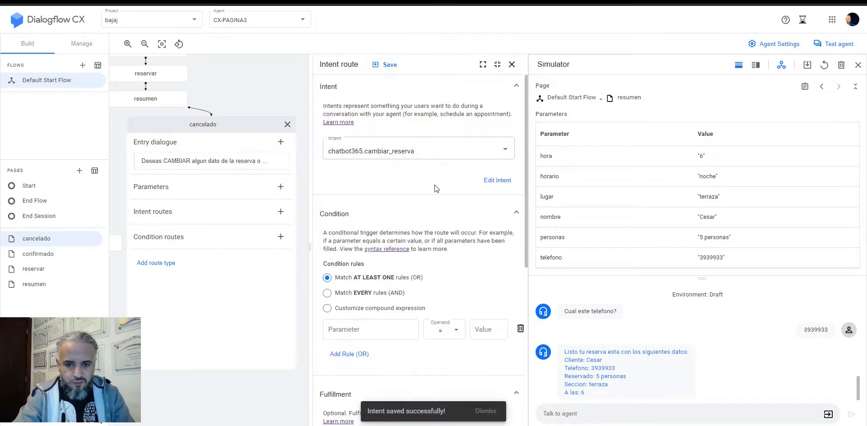
# Add the training phrase "cambiar" to the chatbot365.cambiar_reserva intent and save the intent
pyautogui.click(457, 185)
pyautogui.click(372, 228)
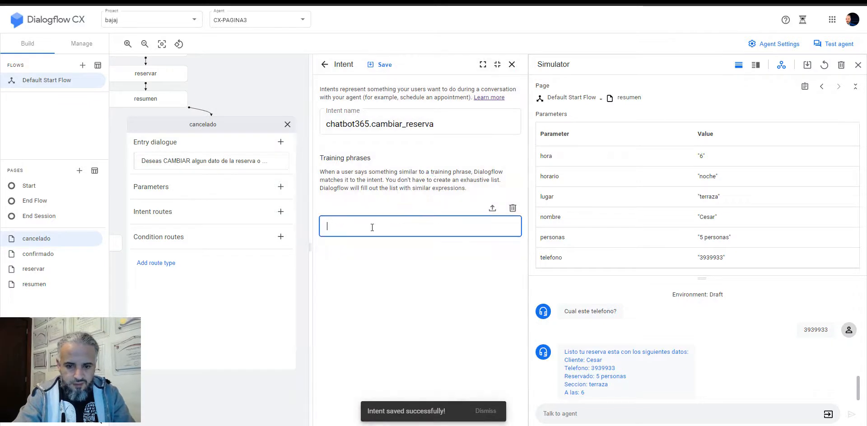
pyautogui.write('camvbia')
pyautogui.press('BackSpace')
pyautogui.press('BackSpace')
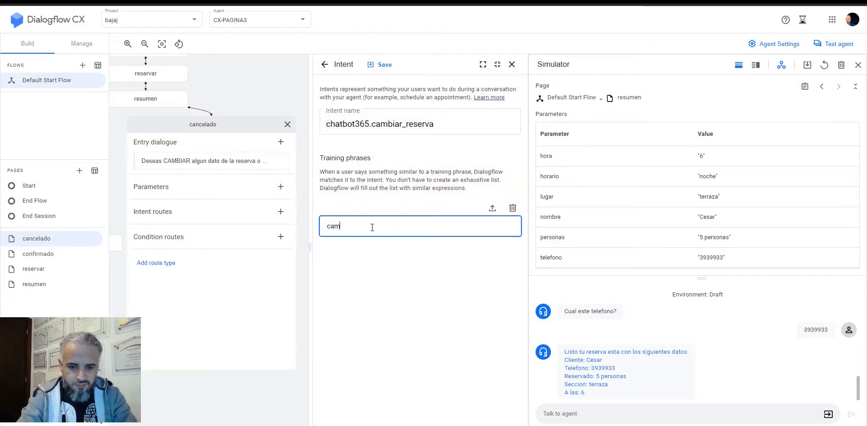
pyautogui.write('biar')
pyautogui.press('Return')
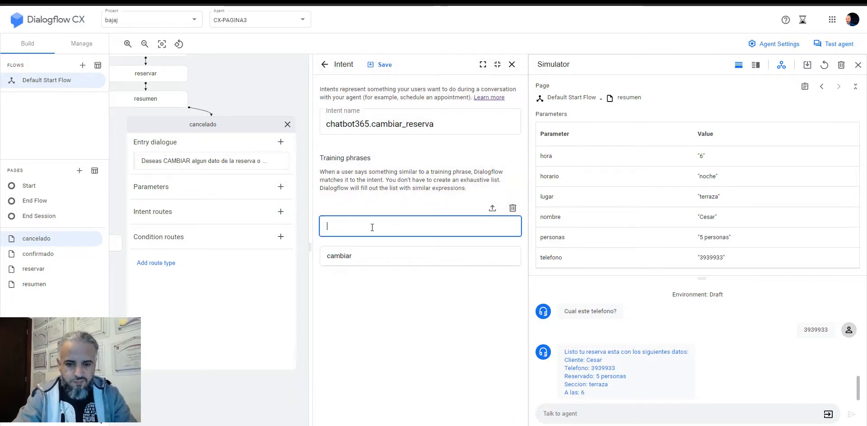
pyautogui.click(382, 66)
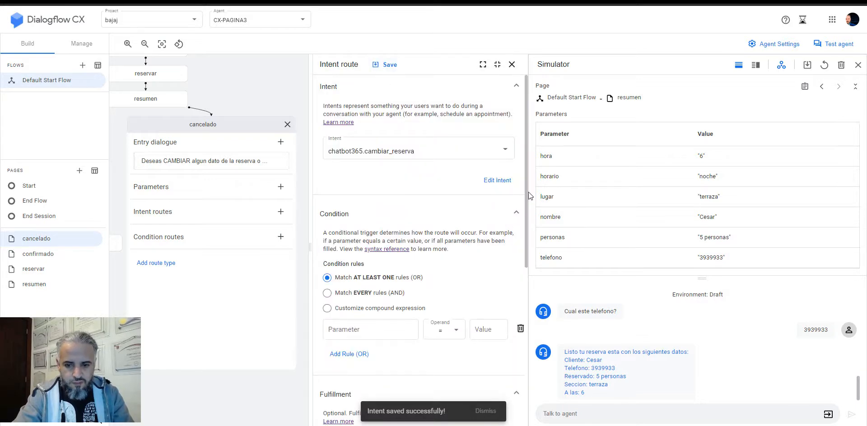
# Write the cambiar_reserva route's agent response as "Ok vamos a cambiar la reserva"
pyautogui.moveTo(526, 191); pyautogui.dragTo(543, 305)
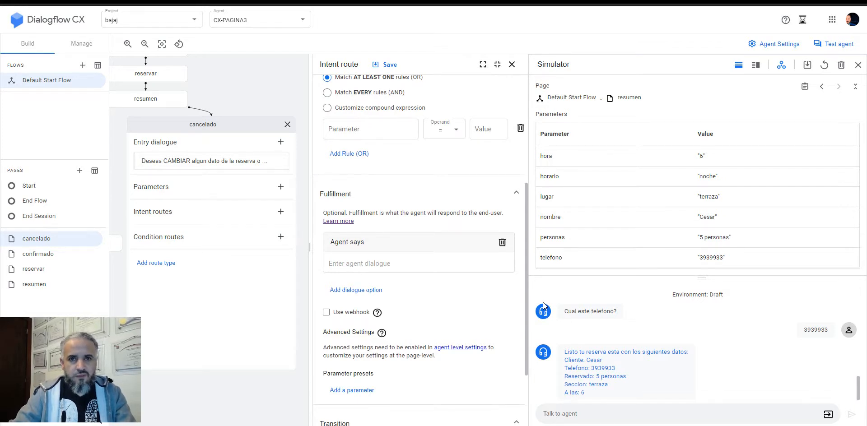
pyautogui.click(427, 263)
pyautogui.write('Ok vamos a')
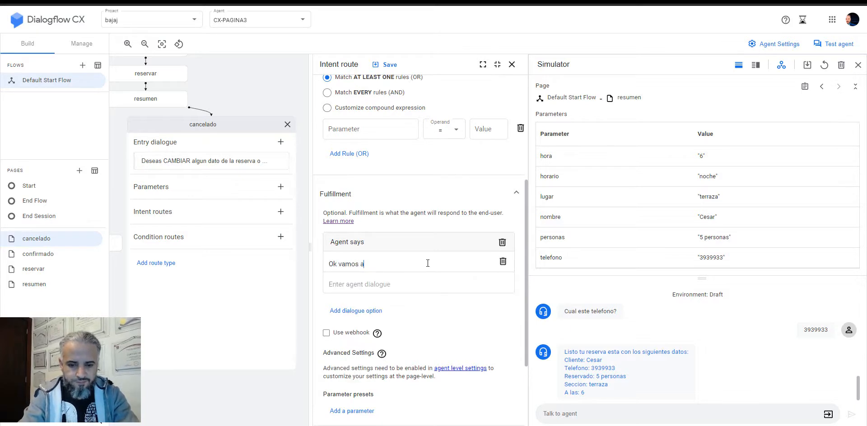
pyautogui.write(' cambiar la reserva')
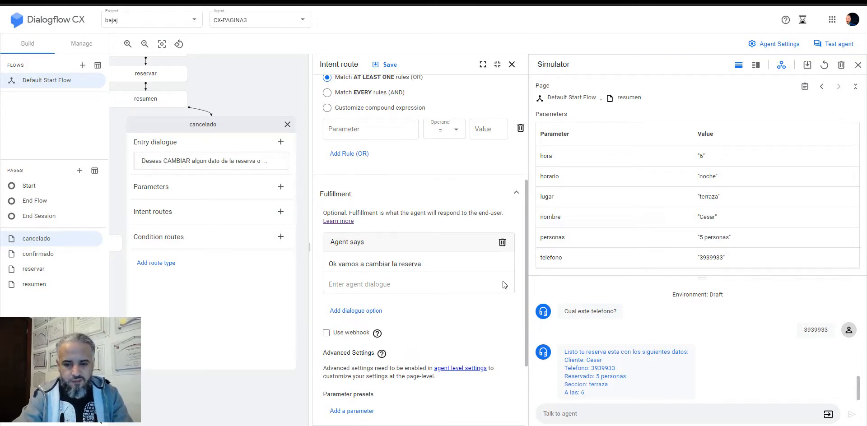
# Make the cambiar_reserva route transition to the reservar page, save the route and close the cancelado page
pyautogui.scroll(-3, 527, 308)
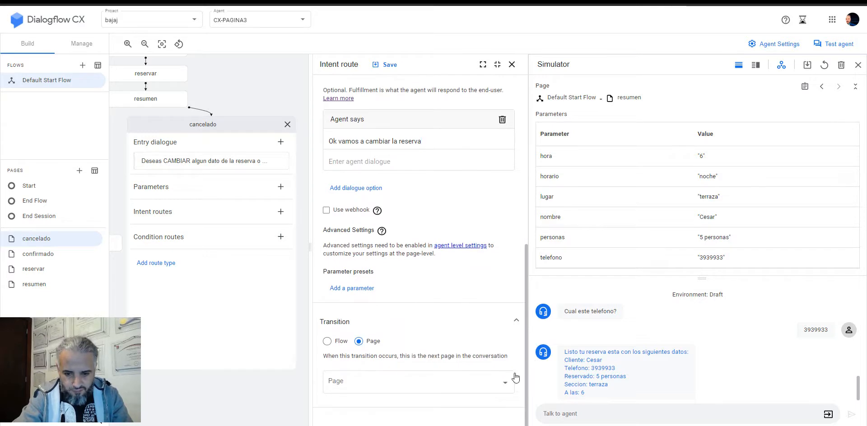
pyautogui.click(506, 386)
pyautogui.click(372, 367)
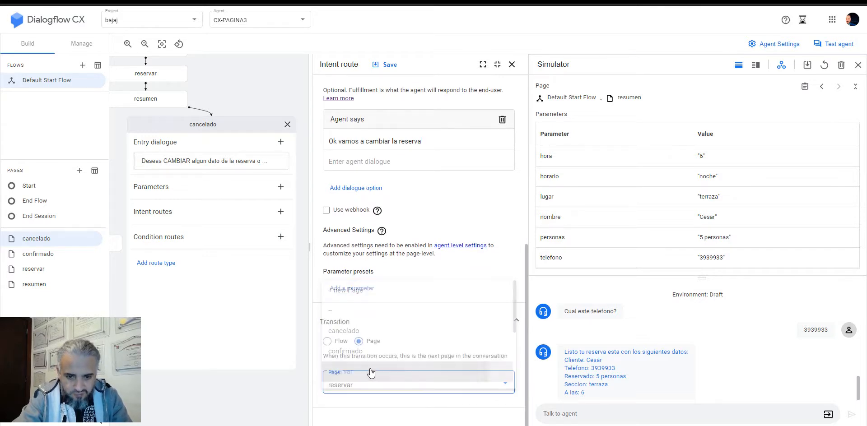
pyautogui.click(387, 68)
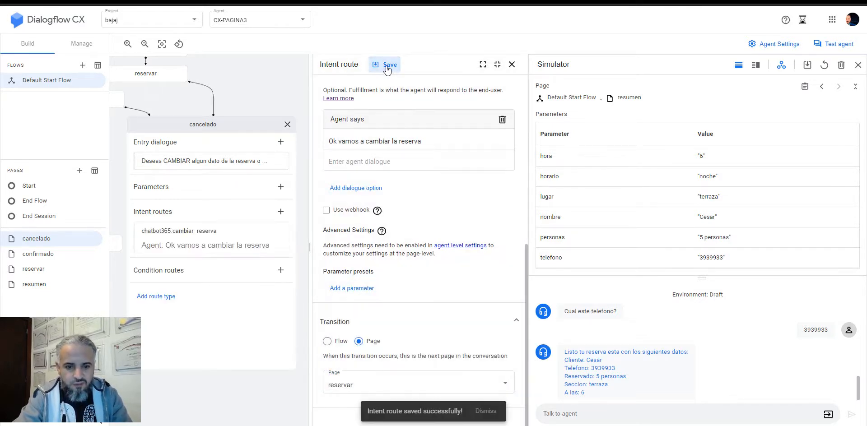
pyautogui.click(230, 123)
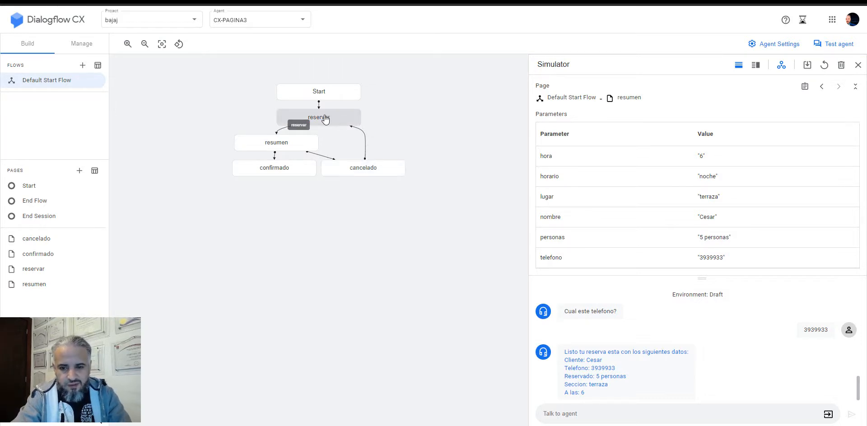
# Start a second intent route on the cancelado page with a new intent named chatbot365.cancelar_reserva, saving the intent
pyautogui.click(364, 171)
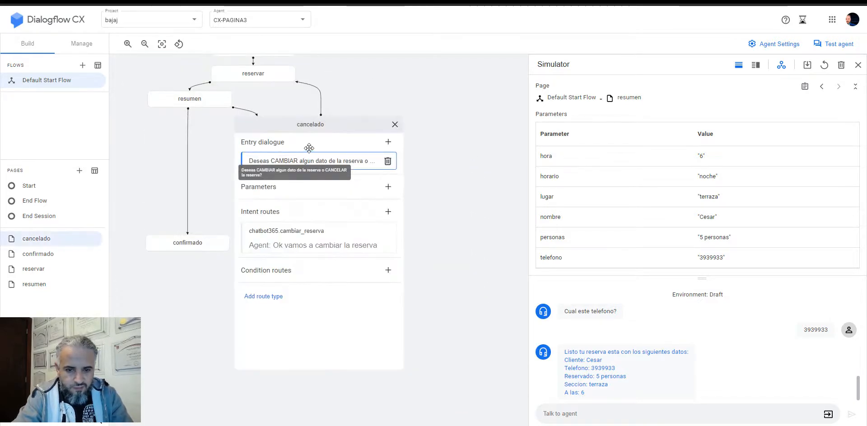
pyautogui.click(389, 214)
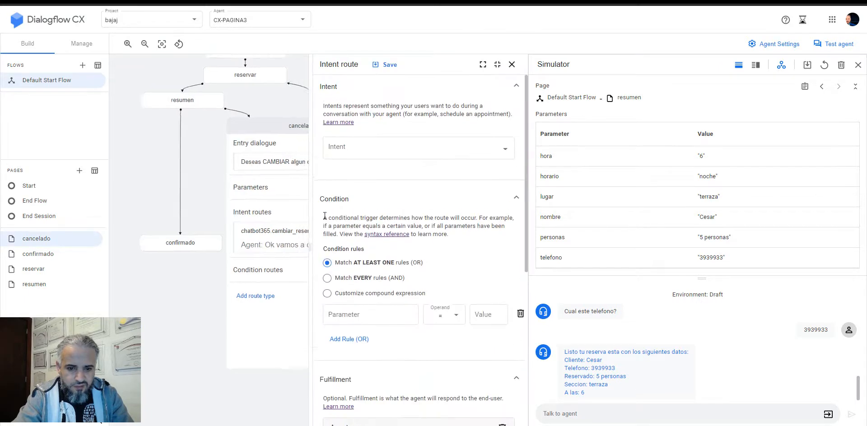
pyautogui.click(368, 147)
pyautogui.click(354, 175)
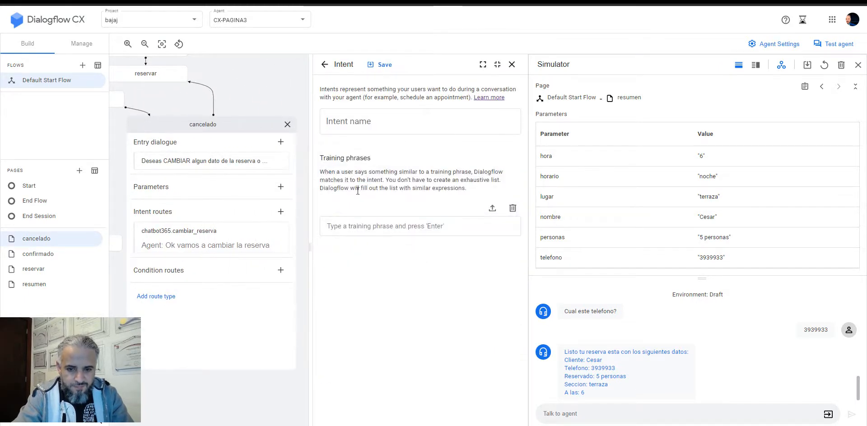
pyautogui.click(367, 128)
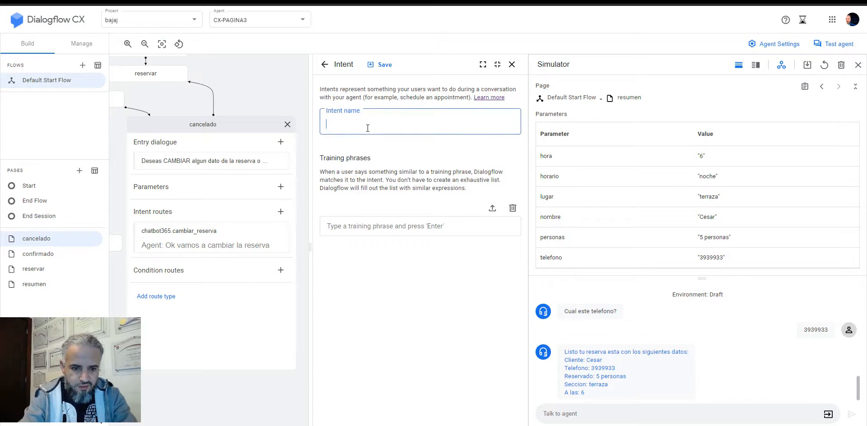
pyautogui.write('chatbot365.')
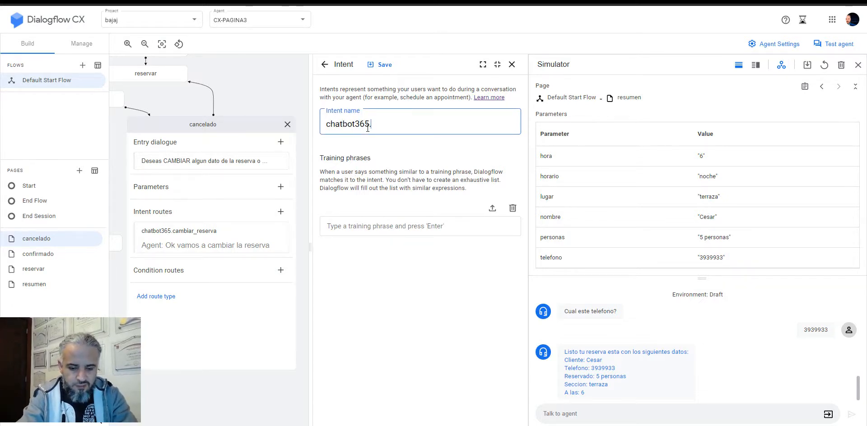
pyautogui.write('cance')
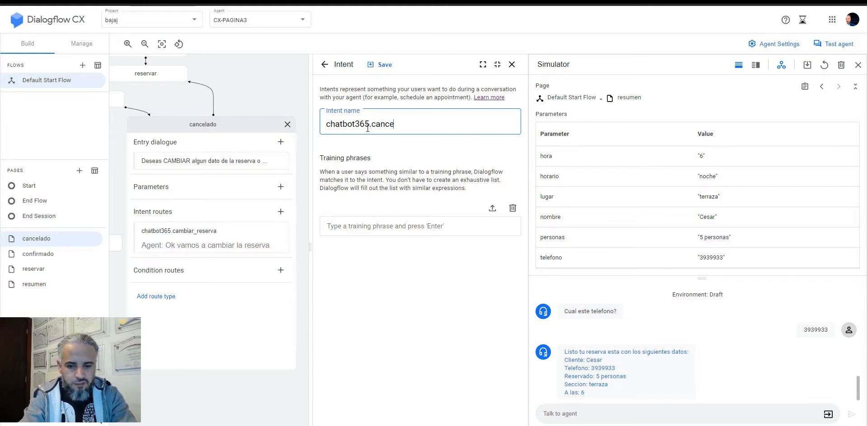
pyautogui.write('lar_Reser')
pyautogui.press('BackSpace')
pyautogui.press('BackSpace')
pyautogui.press('BackSpace')
pyautogui.press('BackSpace')
pyautogui.press('BackSpace')
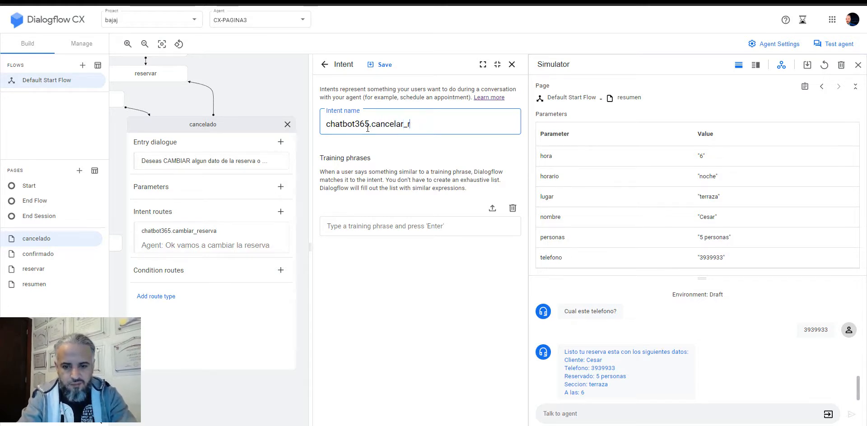
pyautogui.write('reserbvava')
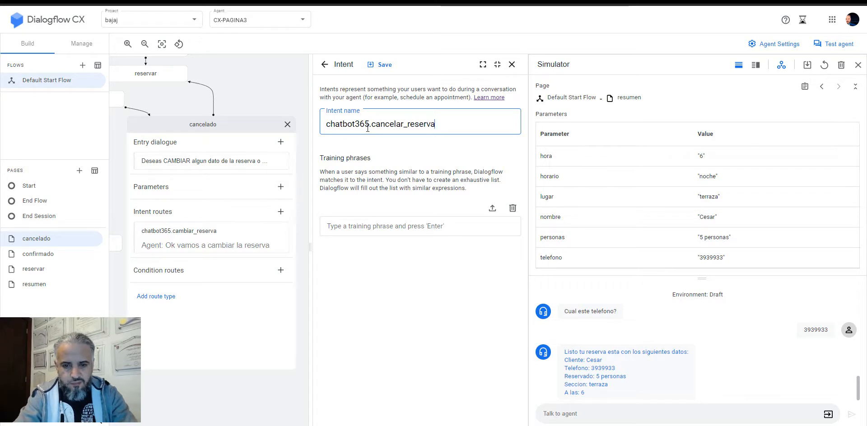
pyautogui.click(383, 64)
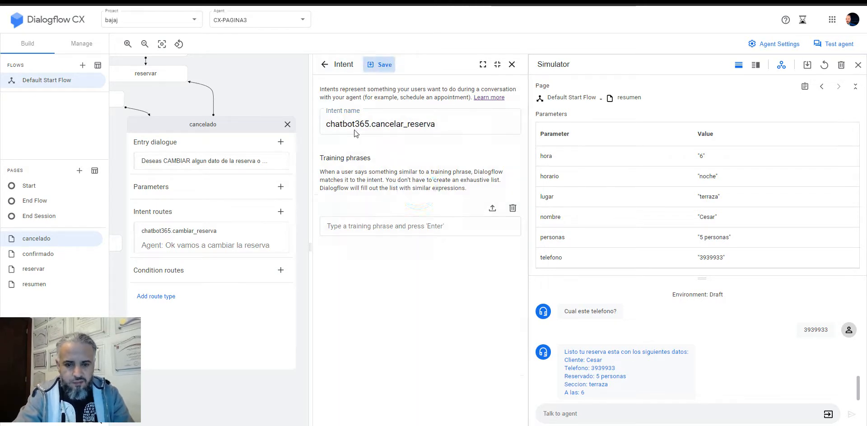
# Add the training phrase "cancelar" to the chatbot365.cancelar_reserva intent and save the intent
pyautogui.click(380, 222)
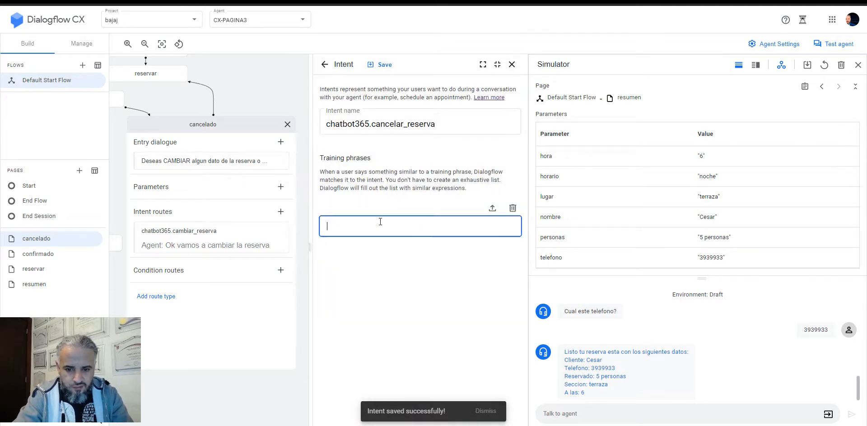
pyautogui.write('cancelar')
pyautogui.press('Return')
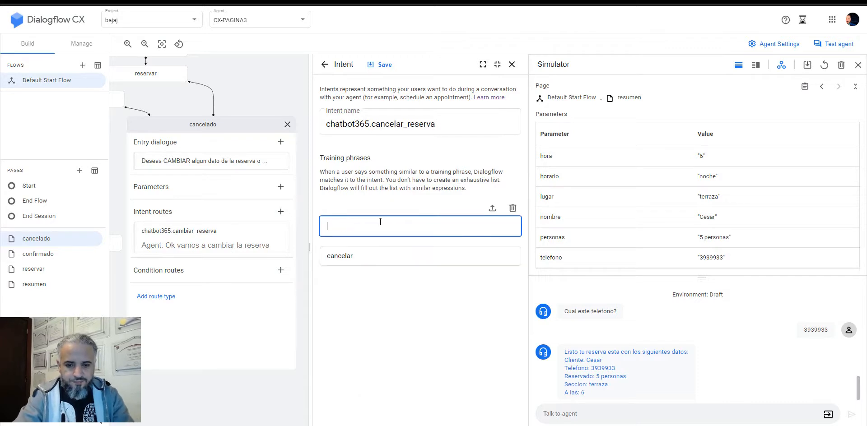
pyautogui.click(379, 65)
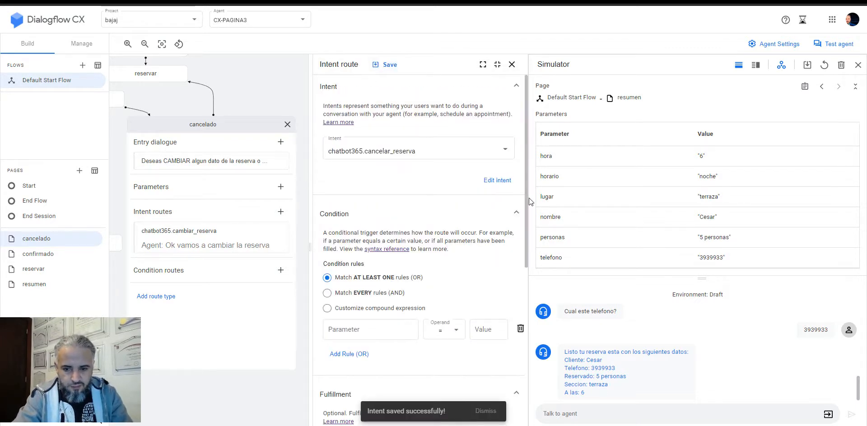
# Create a new page named cancelar in the Default Start Flow
pyautogui.moveTo(527, 196); pyautogui.dragTo(536, 359)
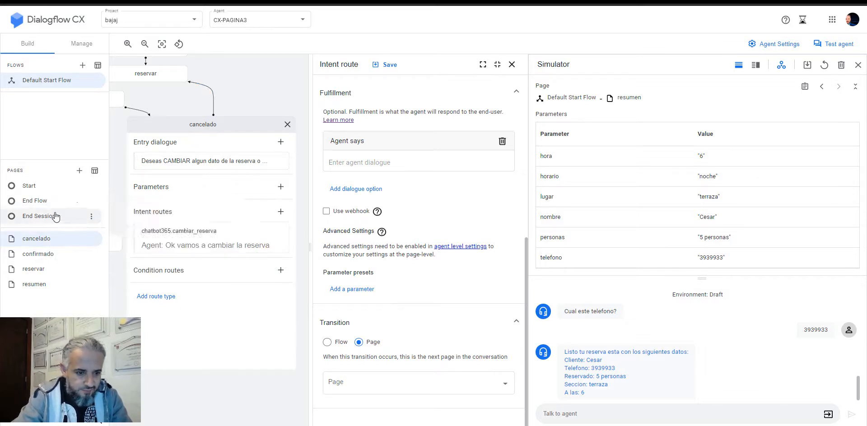
pyautogui.click(79, 170)
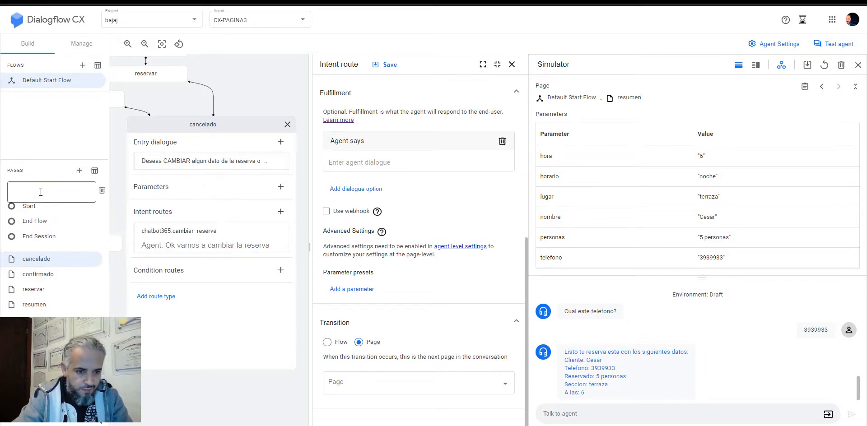
pyautogui.write('cancelar')
pyautogui.press('Return')
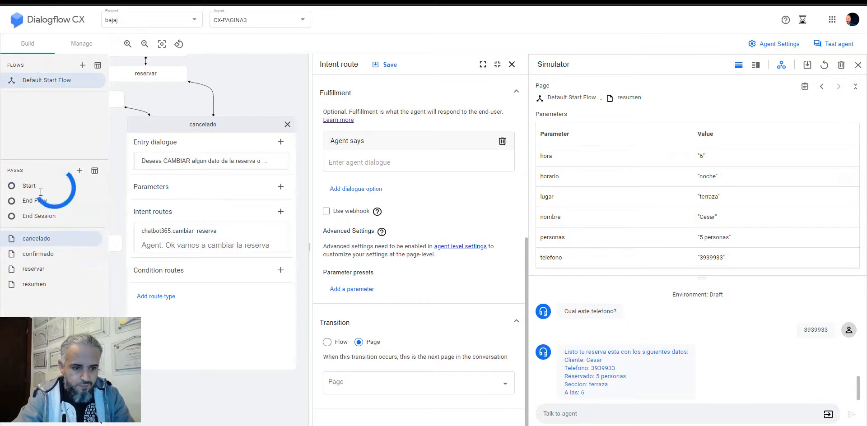
# Make the cancelar_reserva route transition to the cancelar page, save the route and close the cancelado page
pyautogui.click(423, 388)
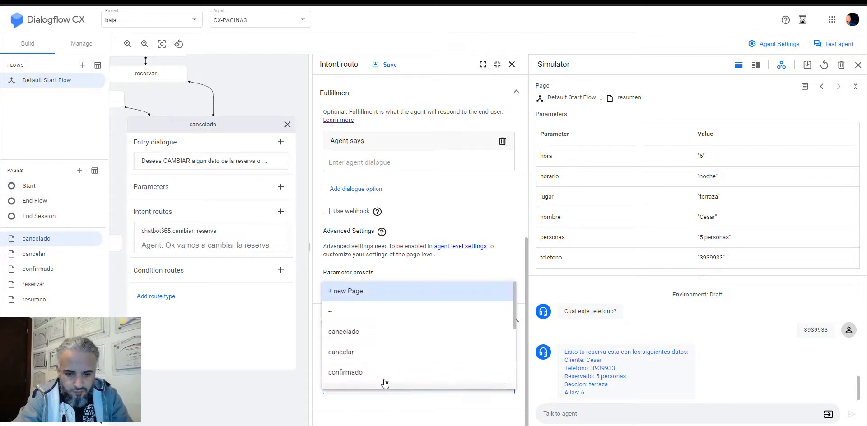
pyautogui.click(367, 350)
pyautogui.click(386, 65)
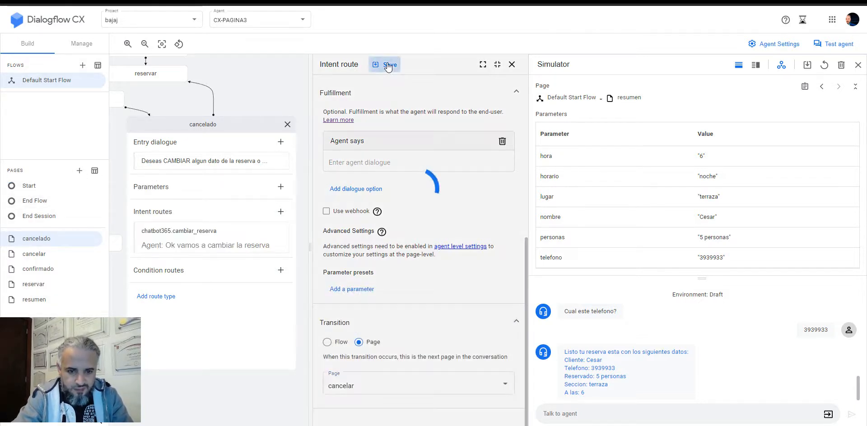
pyautogui.click(244, 127)
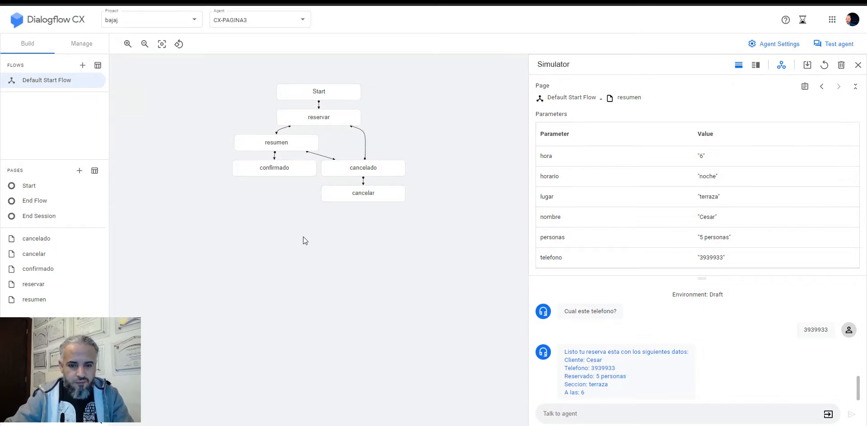
# Write the cancelar page's entry dialogue as "Gracias por visitarnos tu reserva esta cancelada"
pyautogui.click(367, 195)
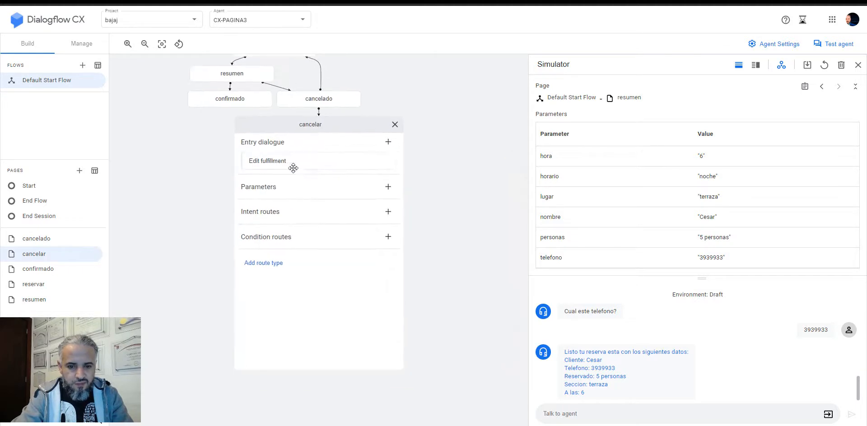
pyautogui.click(290, 163)
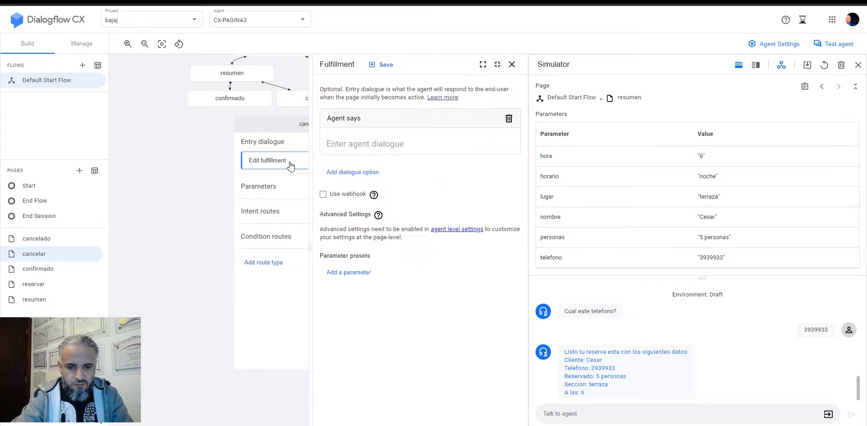
pyautogui.click(385, 143)
pyautogui.write('Gracias ')
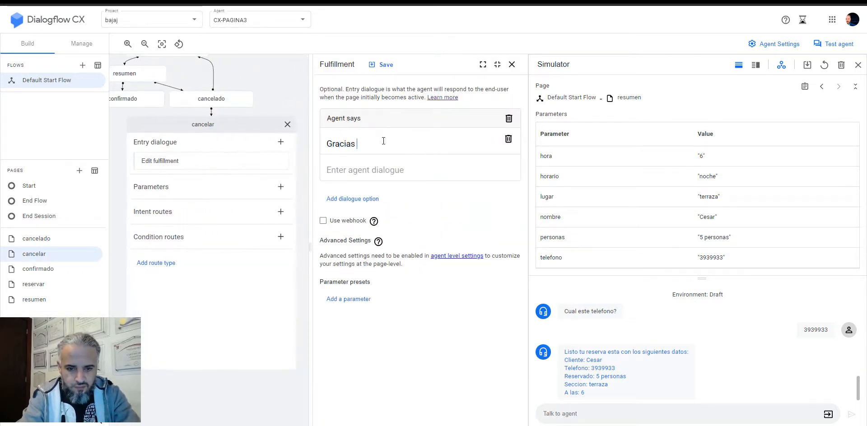
pyautogui.write('por visitarnos tu ')
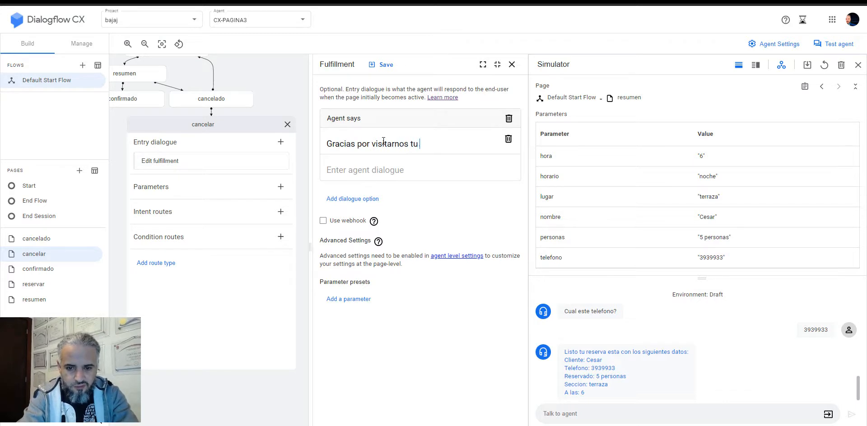
pyautogui.write('reserva esta ce')
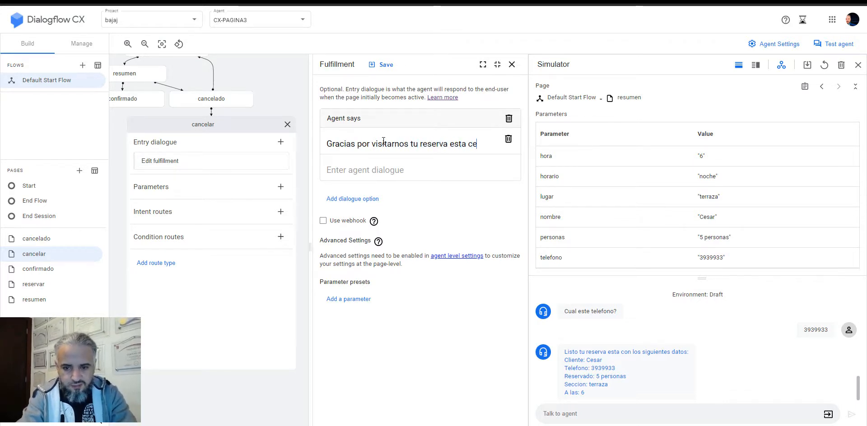
pyautogui.press('BackSpace')
pyautogui.write('ancelada')
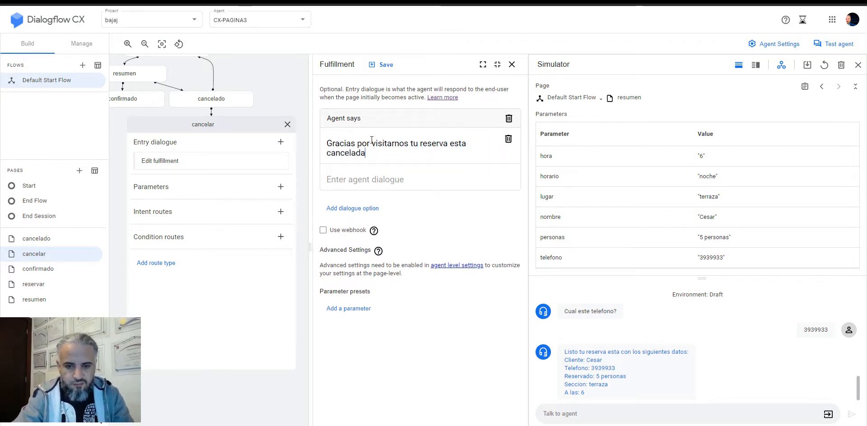
# Save the cancelar page's entry dialogue and close the page to return to the flow graph
pyautogui.click(384, 65)
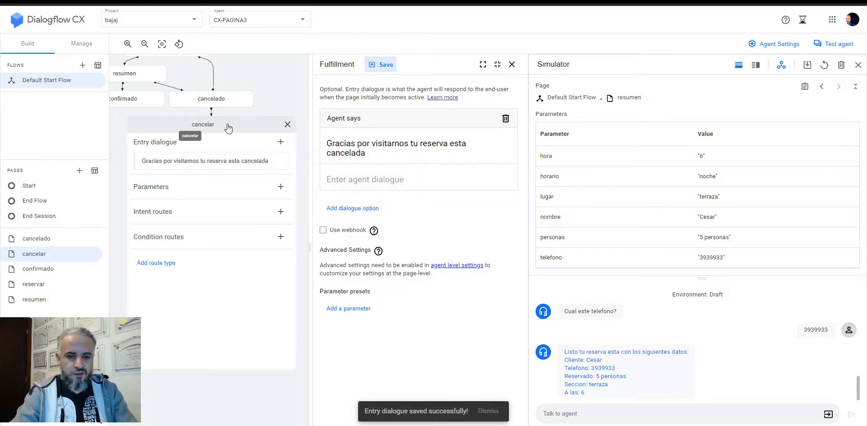
pyautogui.click(512, 64)
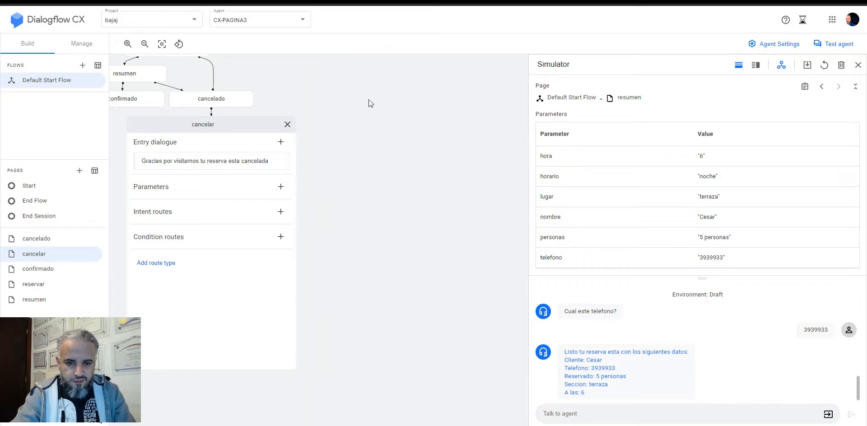
pyautogui.click(264, 129)
pyautogui.moveTo(227, 172); pyautogui.dragTo(243, 277)
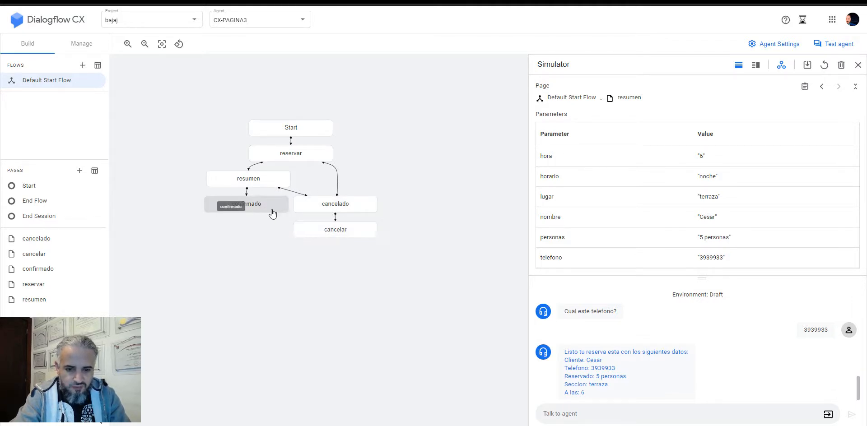
# Add a condition route to the confirmado page with the customized compound expression true
pyautogui.moveTo(53, 206)
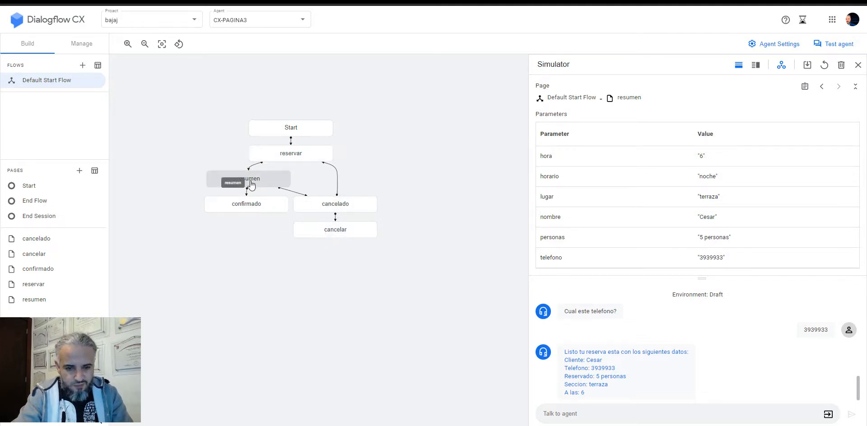
pyautogui.click(254, 208)
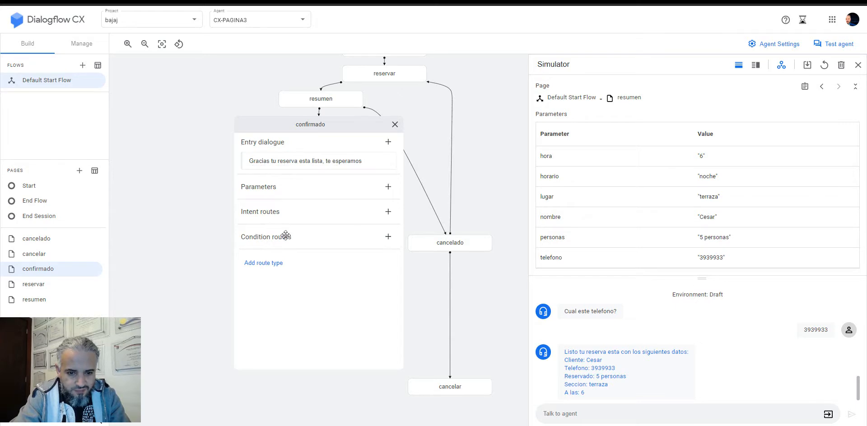
pyautogui.click(388, 242)
pyautogui.click(356, 202)
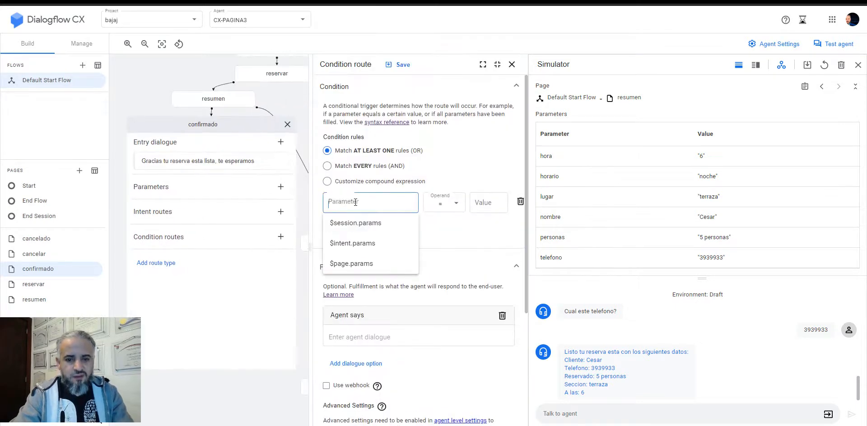
pyautogui.write('true')
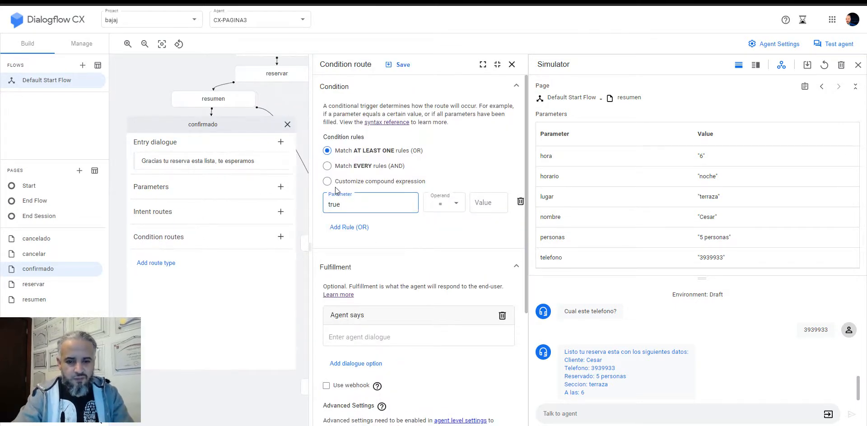
pyautogui.click(333, 182)
pyautogui.click(364, 204)
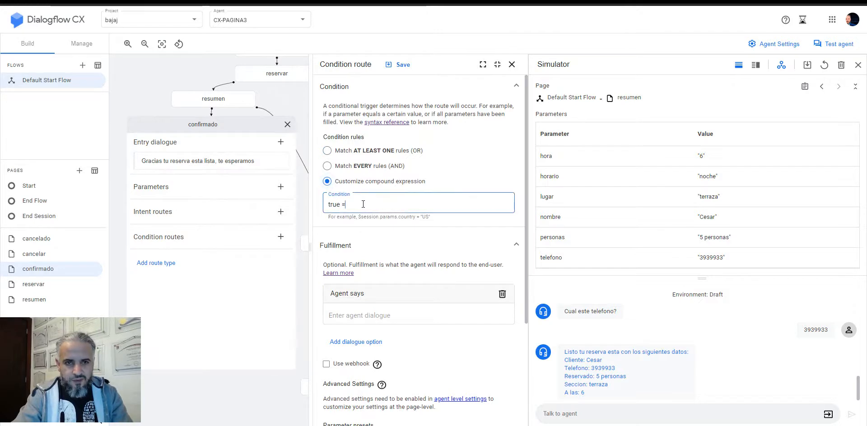
pyautogui.press('BackSpace')
pyautogui.press('BackSpace')
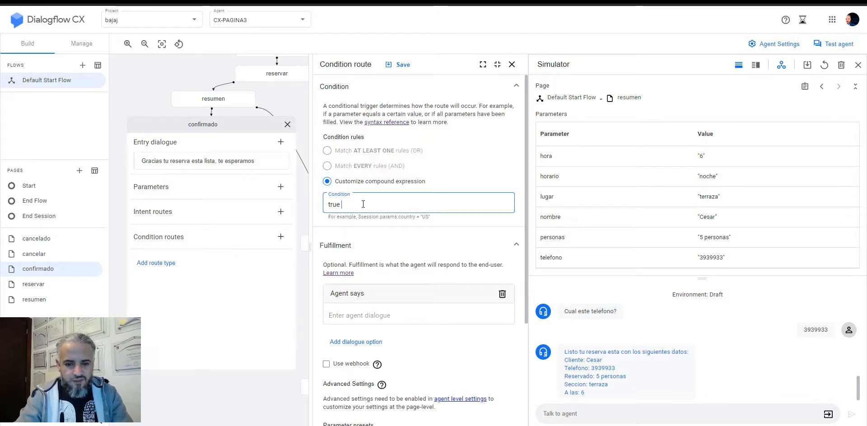
# Make the confirmado condition route transition to End Flow, save it and close the page
pyautogui.moveTo(525, 231); pyautogui.dragTo(529, 278)
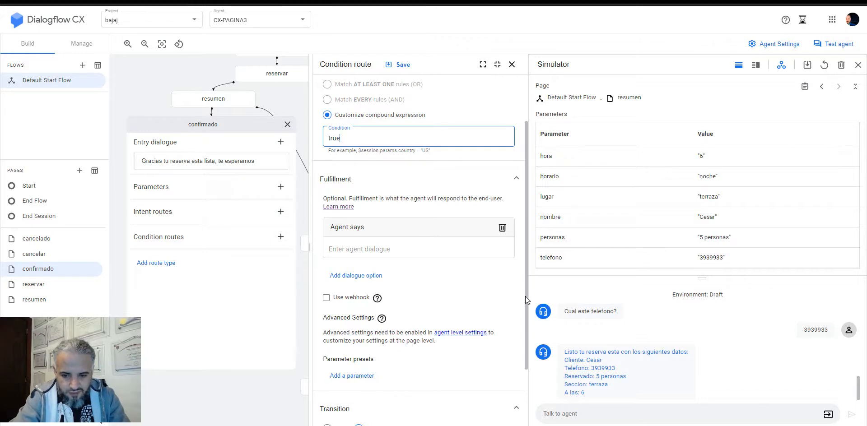
pyautogui.moveTo(524, 297); pyautogui.dragTo(536, 354)
pyautogui.click(504, 384)
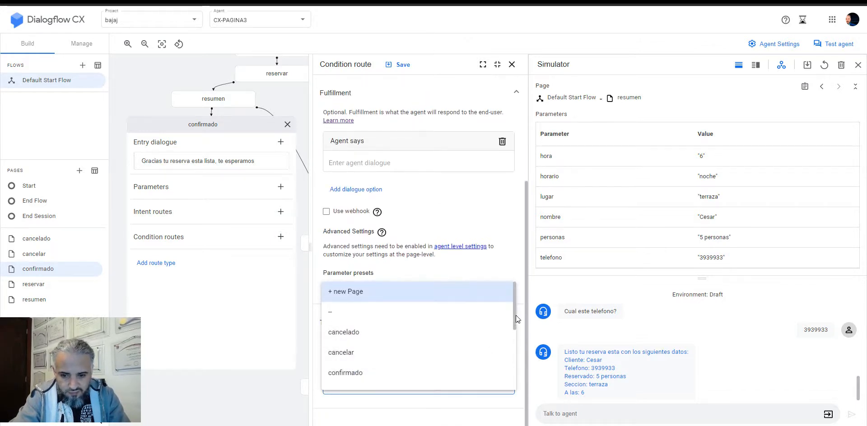
pyautogui.moveTo(516, 315); pyautogui.dragTo(522, 372)
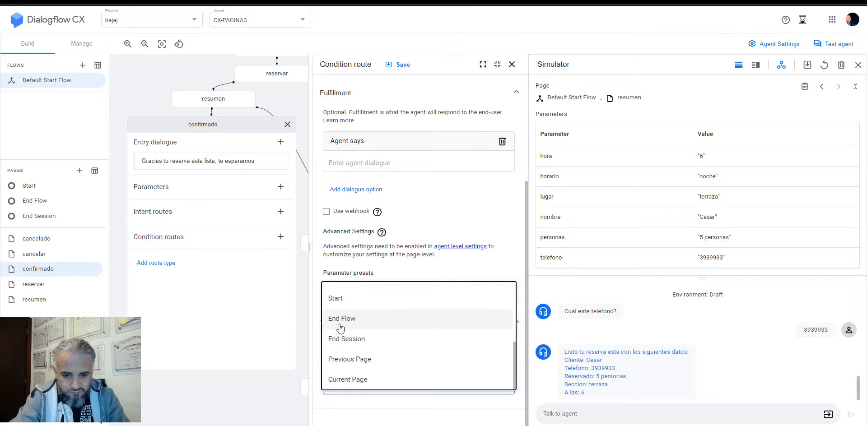
pyautogui.click(346, 321)
pyautogui.click(401, 66)
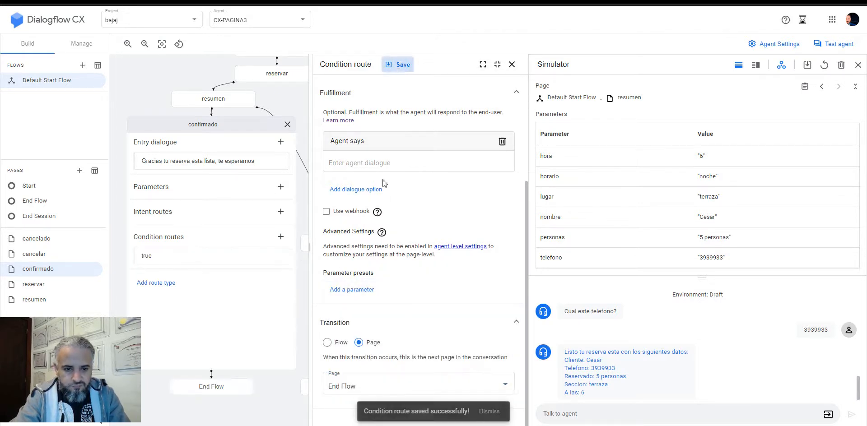
pyautogui.click(233, 126)
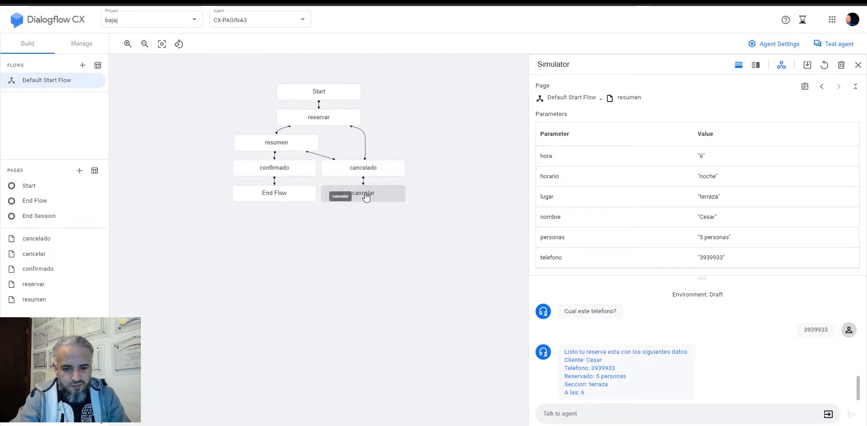
# Add a condition route to the cancelar page with the customized compound expression true
pyautogui.click(365, 196)
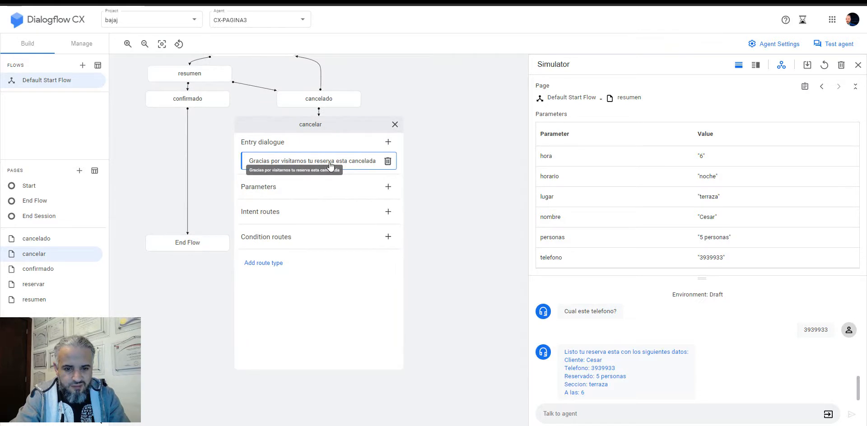
pyautogui.click(330, 165)
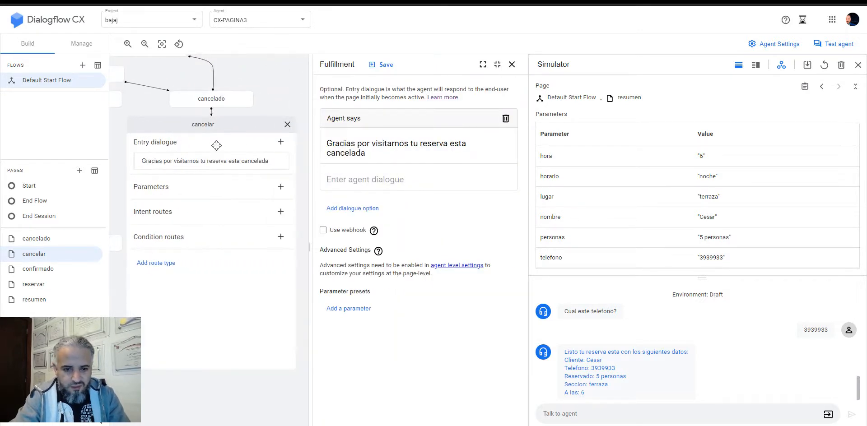
pyautogui.click(511, 63)
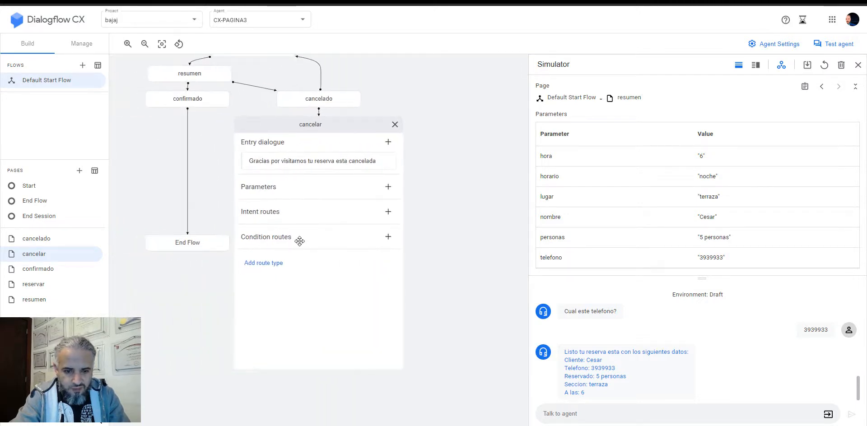
pyautogui.click(387, 236)
pyautogui.click(327, 181)
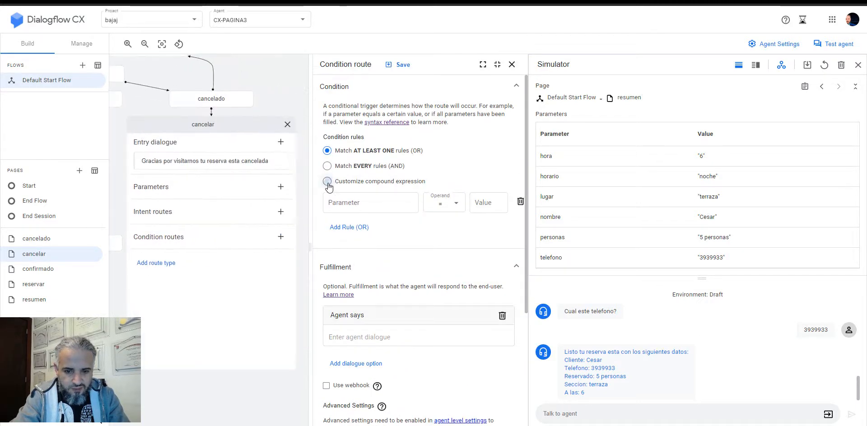
pyautogui.click(350, 206)
pyautogui.write('true')
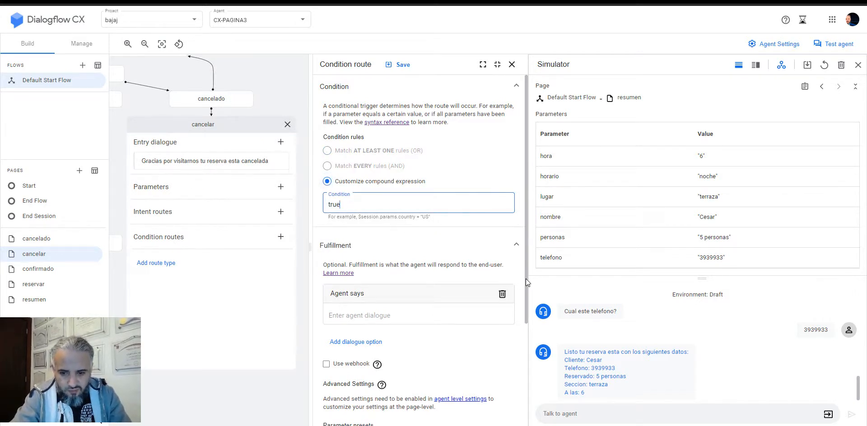
# Make the cancelar condition route transition to End Flow, save it and close the page
pyautogui.moveTo(526, 278); pyautogui.dragTo(531, 397)
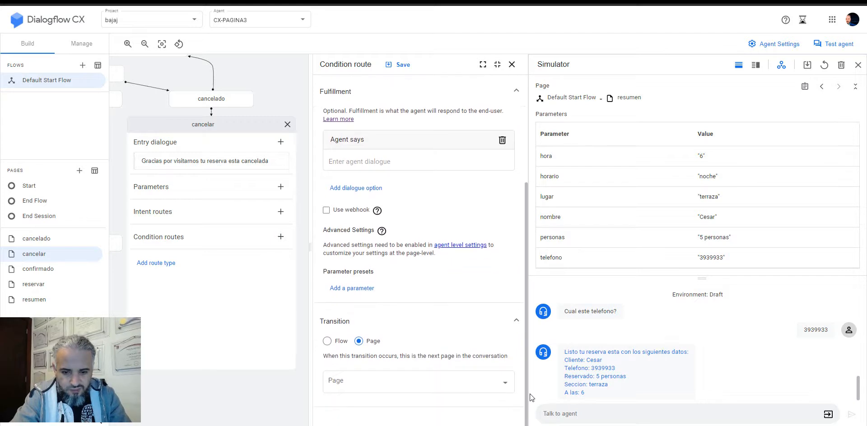
pyautogui.click(504, 383)
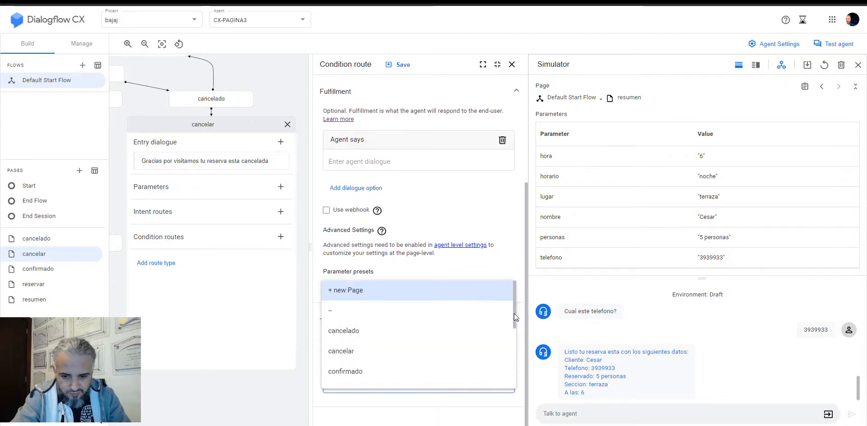
pyautogui.scroll(-5, 514, 313)
pyautogui.click(364, 322)
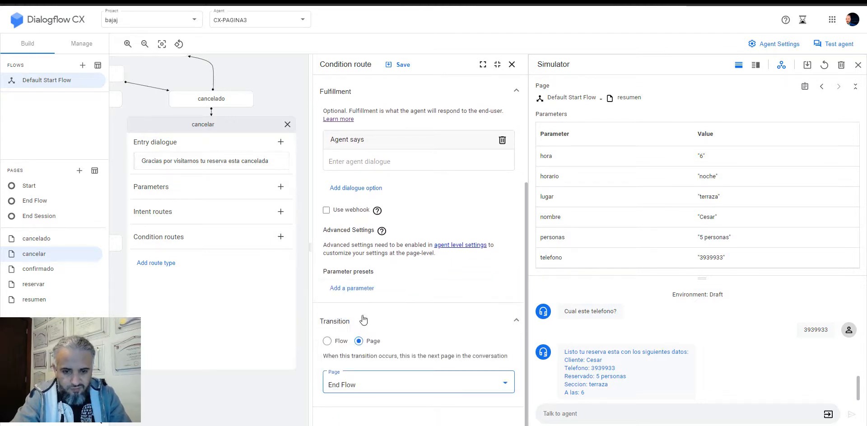
pyautogui.click(398, 65)
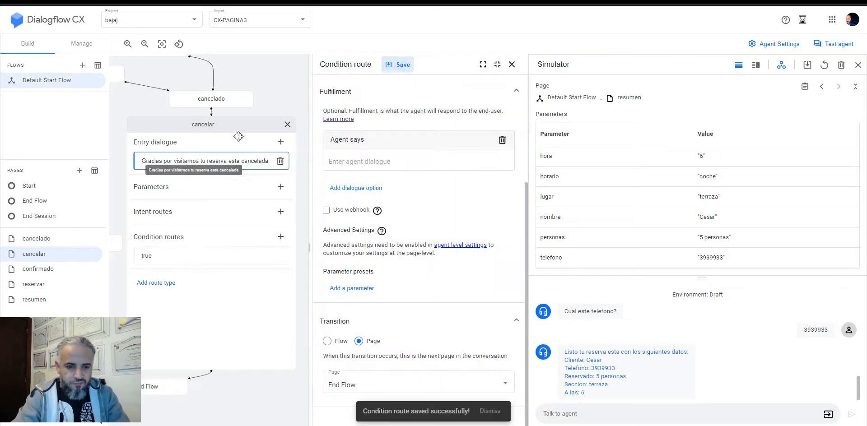
pyautogui.click(398, 65)
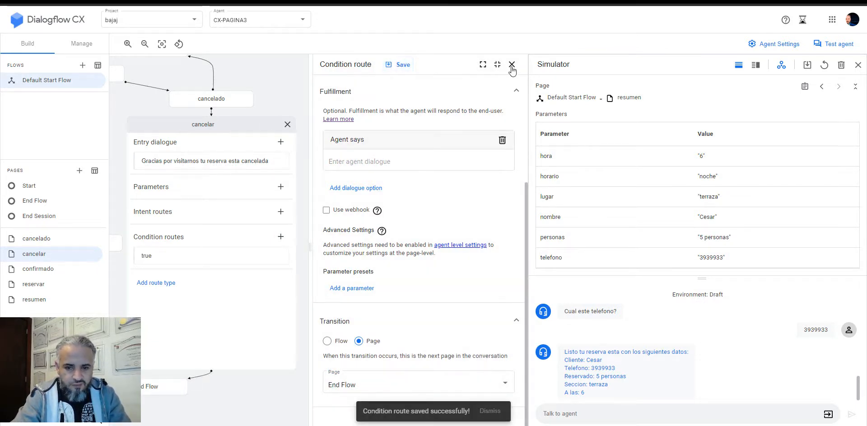
pyautogui.click(512, 65)
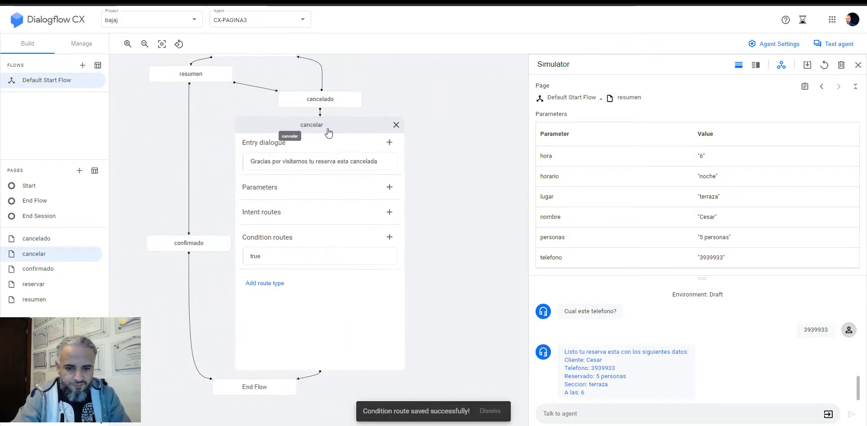
pyautogui.click(329, 133)
pyautogui.moveTo(385, 109); pyautogui.dragTo(421, 199)
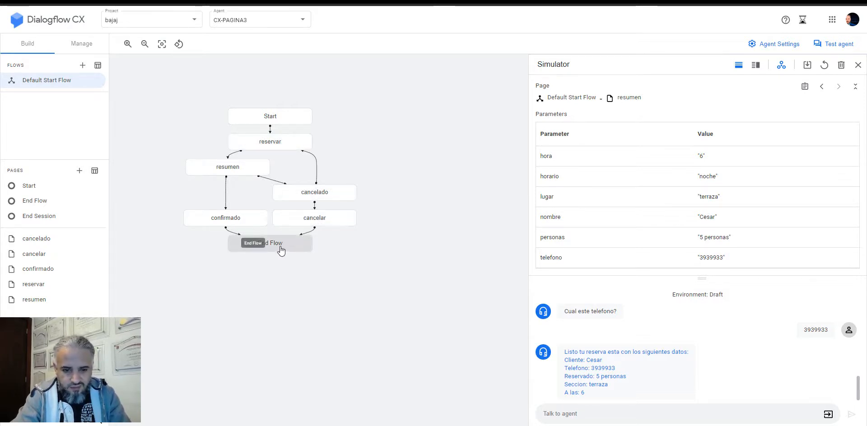
# Reset the simulator conversation, greet the agent with "Hola" and request a reservation with "reservar"
pyautogui.click(832, 42)
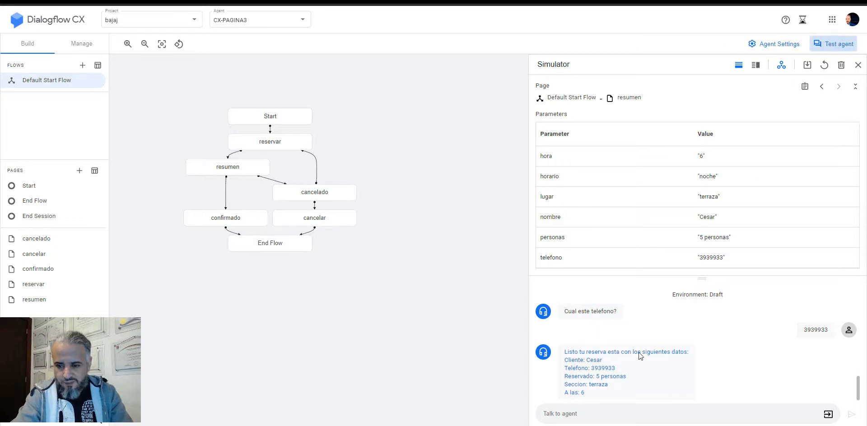
pyautogui.click(840, 64)
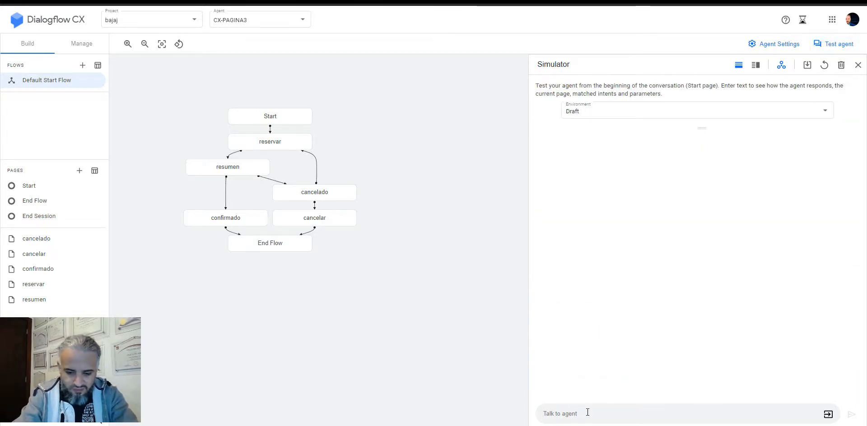
pyautogui.write('Hola')
pyautogui.press('Return')
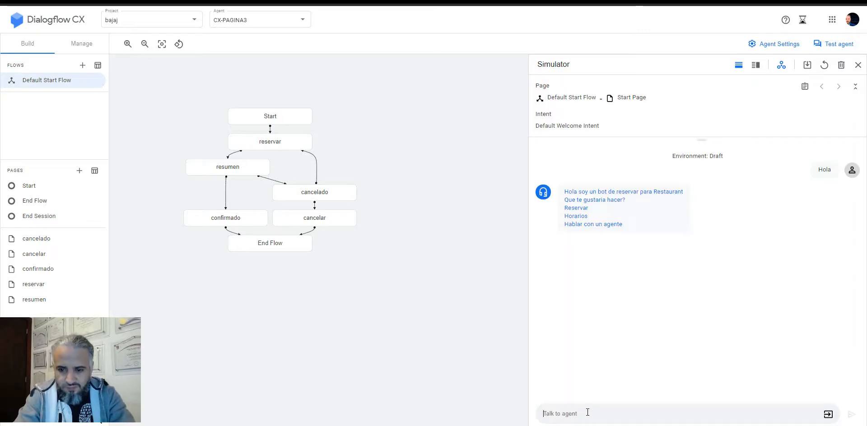
pyautogui.write('reserbar')
pyautogui.press('BackSpace')
pyautogui.press('BackSpace')
pyautogui.press('BackSpace')
pyautogui.write('var')
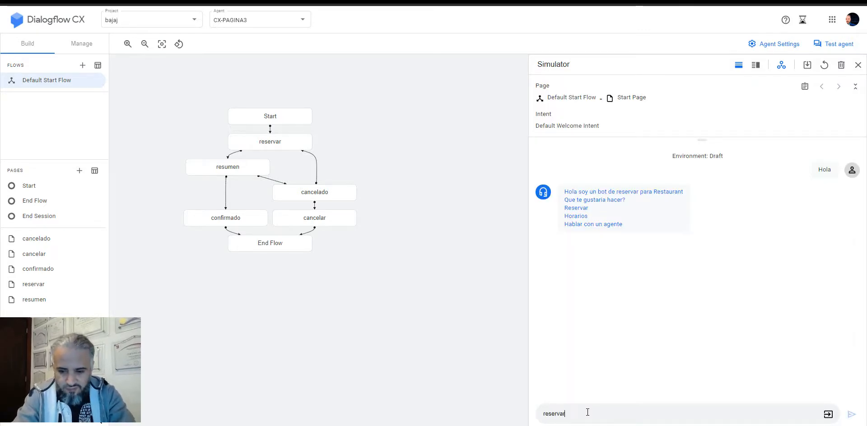
pyautogui.press('Return')
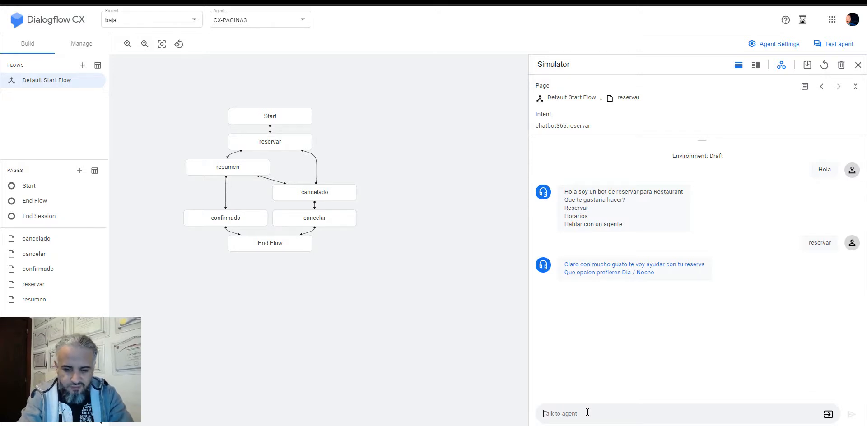
# Answer the agent's reservation questions with "dia" for the schedule, 6 for the hour, 5 for the people and "ventana" for the place
pyautogui.write('dia')
pyautogui.press('Return')
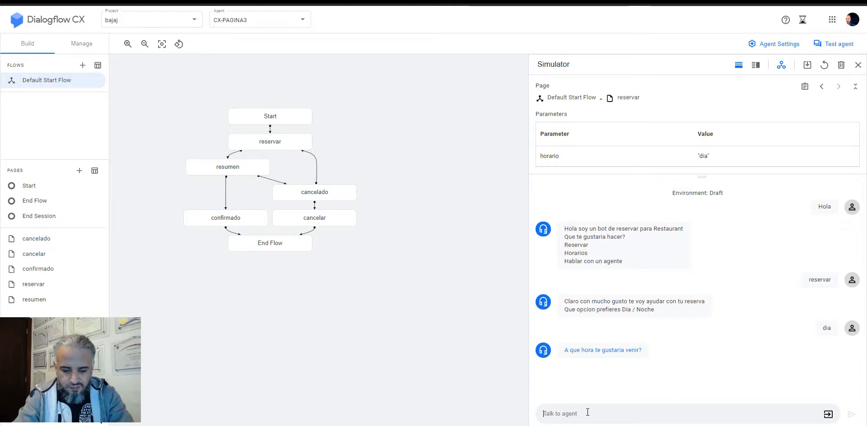
pyautogui.write('6')
pyautogui.press('Return')
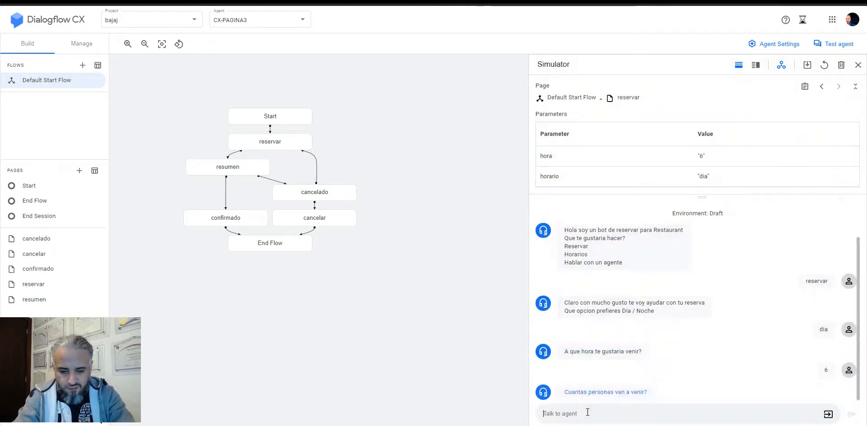
pyautogui.write('5')
pyautogui.press('Return')
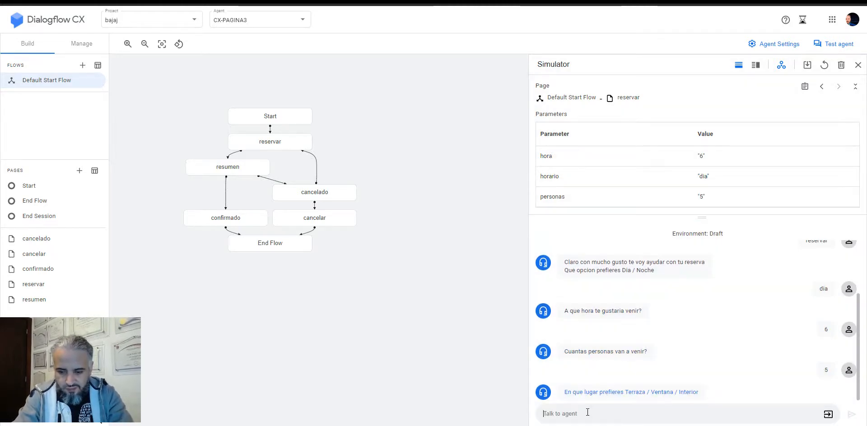
pyautogui.write('ventana')
pyautogui.press('Return')
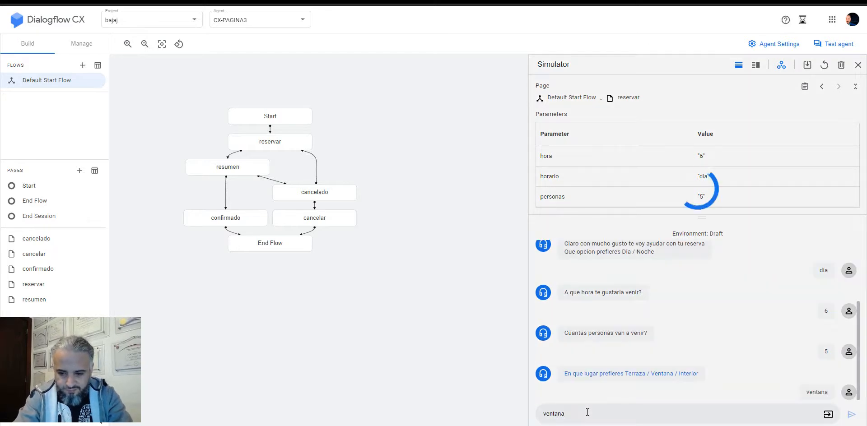
# Answer the agent's remaining questions in the simulator with the customer's name and phone number
pyautogui.press('Return')
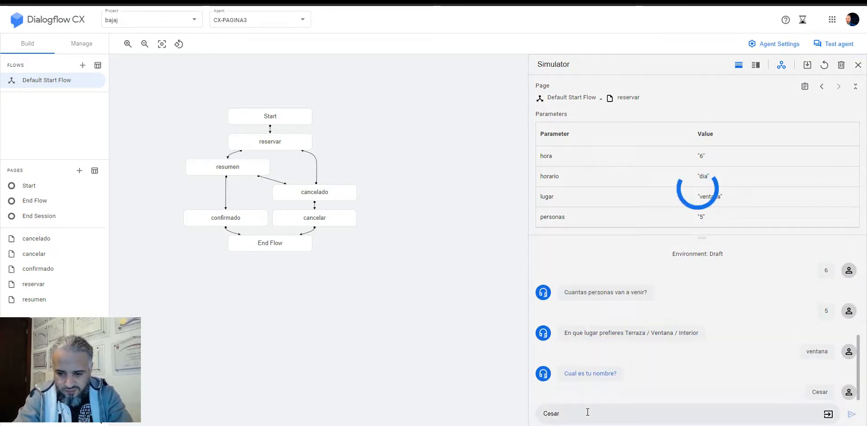
pyautogui.write('3939933')
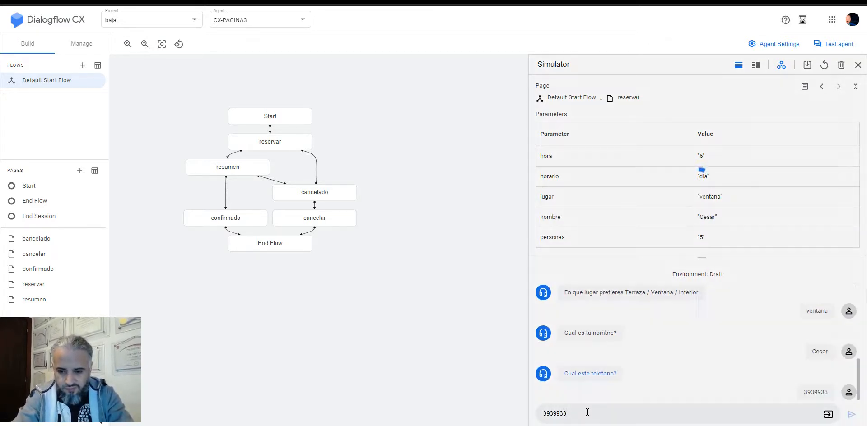
pyautogui.press('Return')
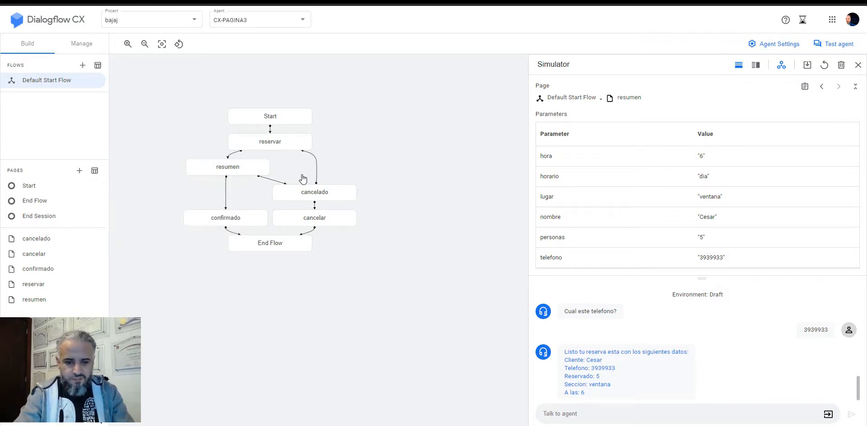
# Add the closing question "Deseas confirmar tu reserva?" after a blank line in the resumen page's entry dialogue and save it
pyautogui.click(233, 174)
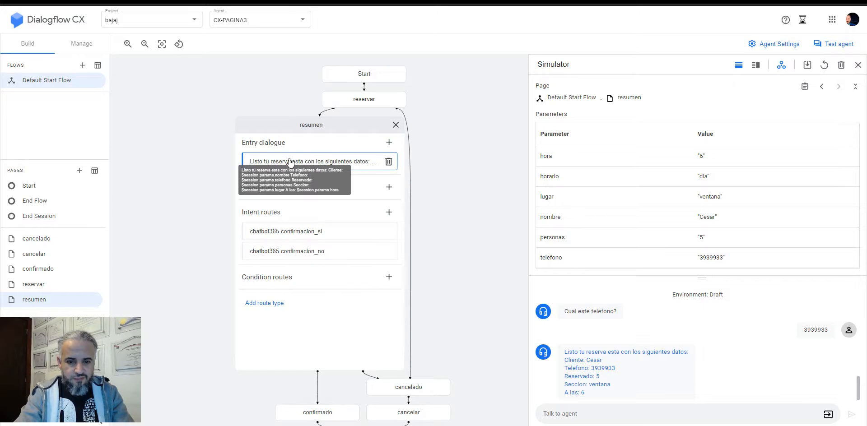
pyautogui.click(291, 163)
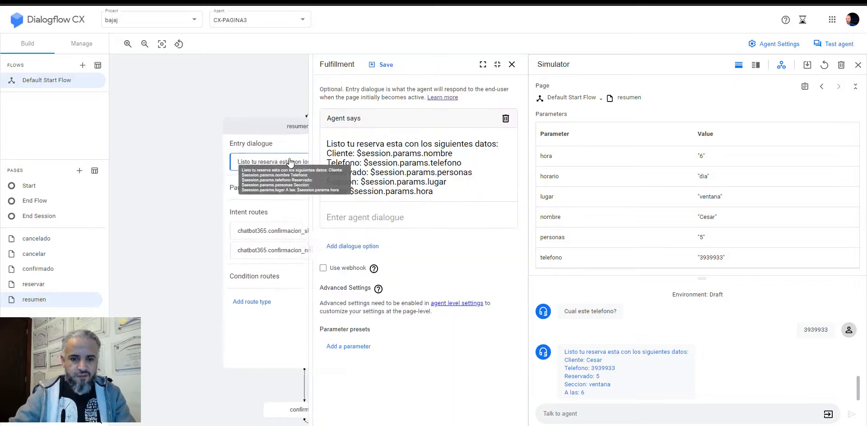
pyautogui.click(415, 181)
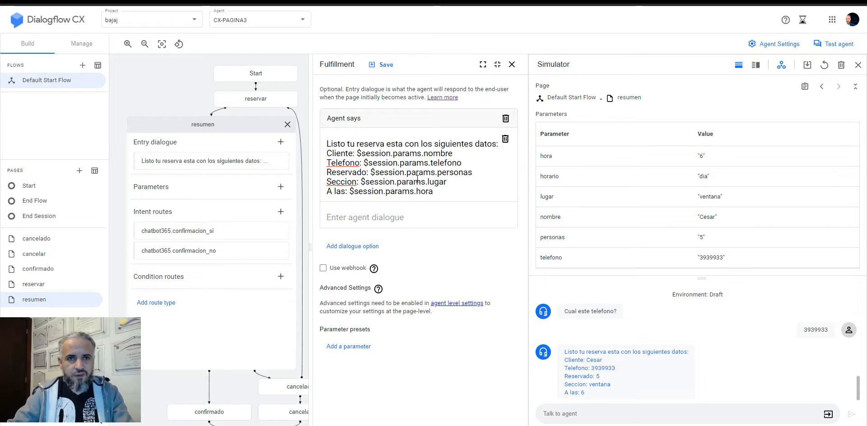
pyautogui.click(441, 193)
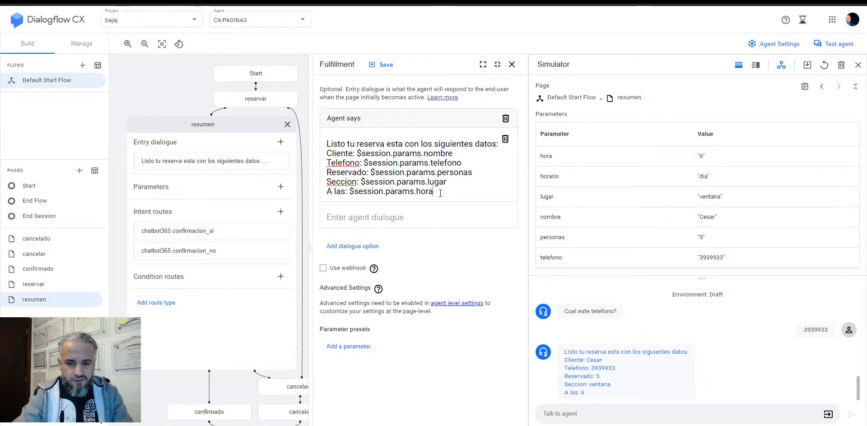
pyautogui.press('Return')
pyautogui.press('Return')
pyautogui.press('Return')
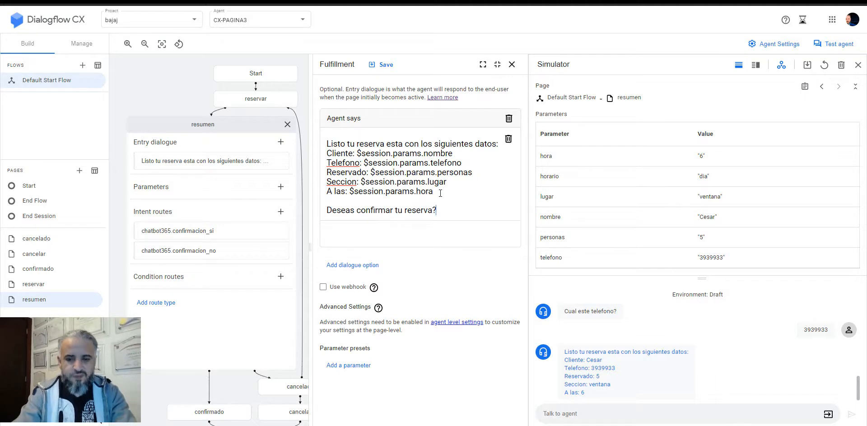
pyautogui.click(384, 64)
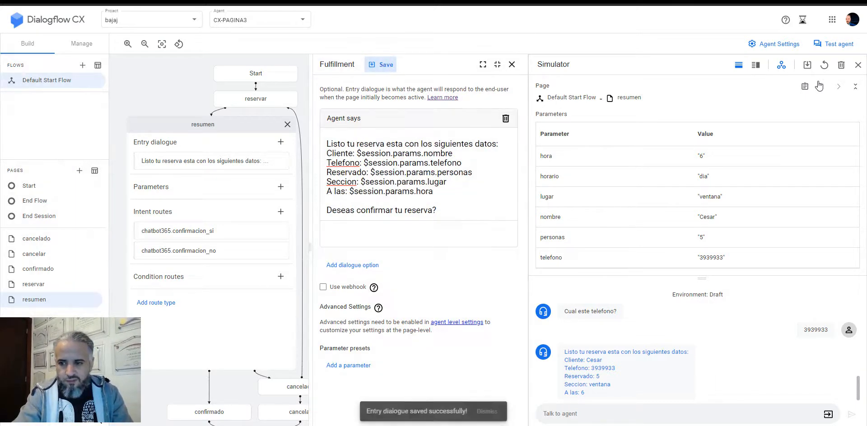
# Reset the simulator conversation, greet the agent with "hola" and ask for a booking with "reservar"
pyautogui.click(841, 65)
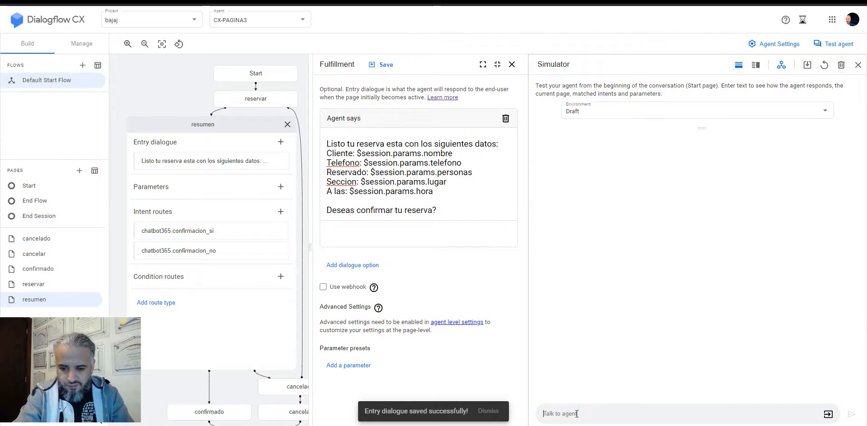
pyautogui.write('hola')
pyautogui.press('Return')
pyautogui.write('res')
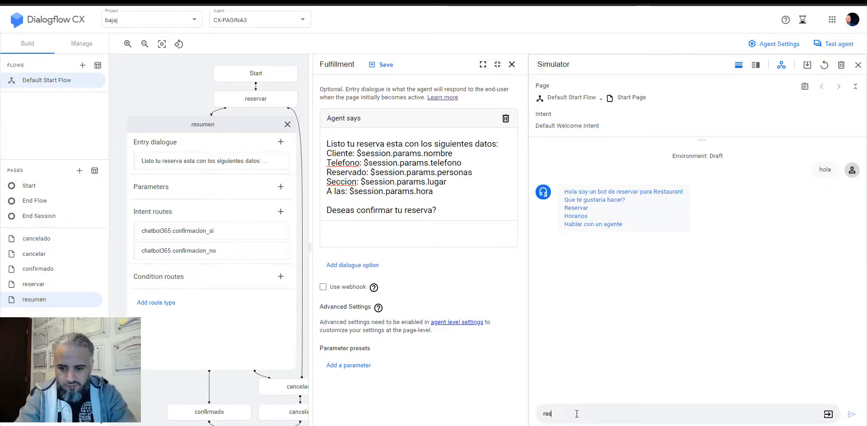
pyautogui.write('ervar')
pyautogui.press('Return')
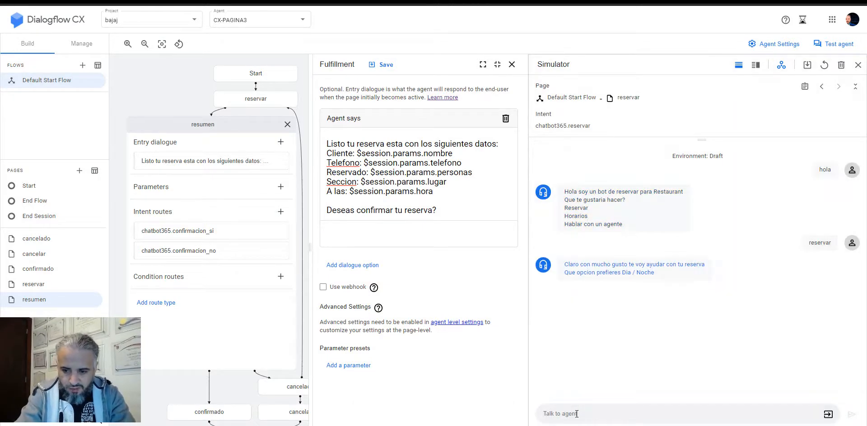
# Answer the reservation questions with "dia" for the schedule, 7 for the hour, "4 personas" for the people and "ventana" for the place
pyautogui.write('dia')
pyautogui.press('Return')
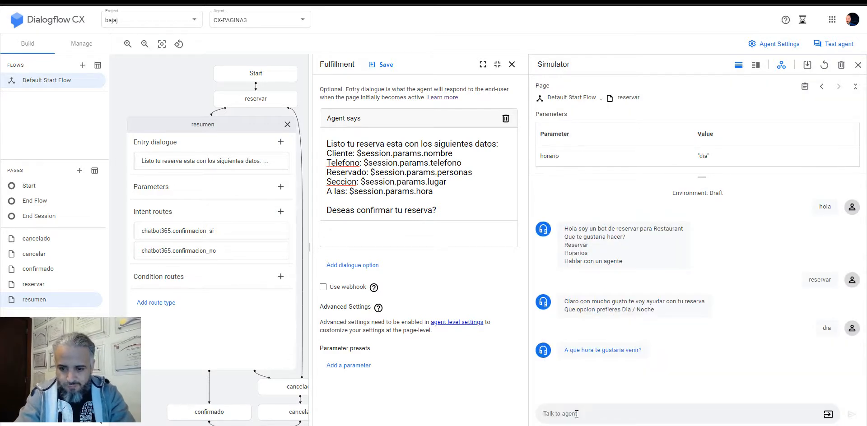
pyautogui.write('7')
pyautogui.press('Return')
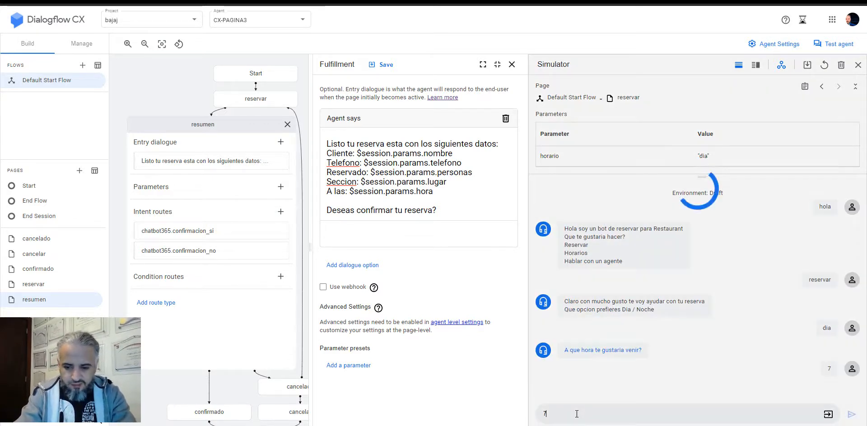
pyautogui.write('4')
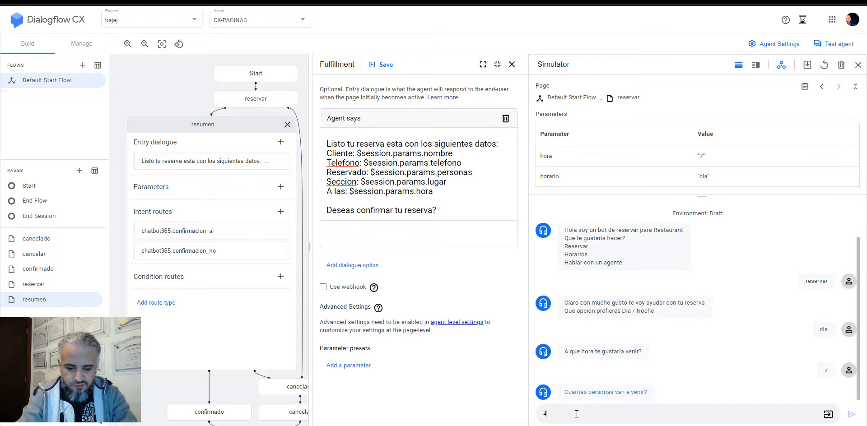
pyautogui.write(' personas')
pyautogui.press('Return')
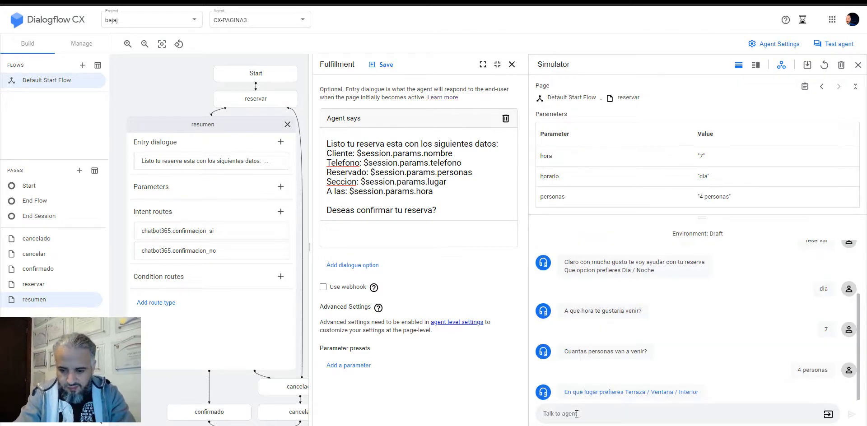
pyautogui.press('Return')
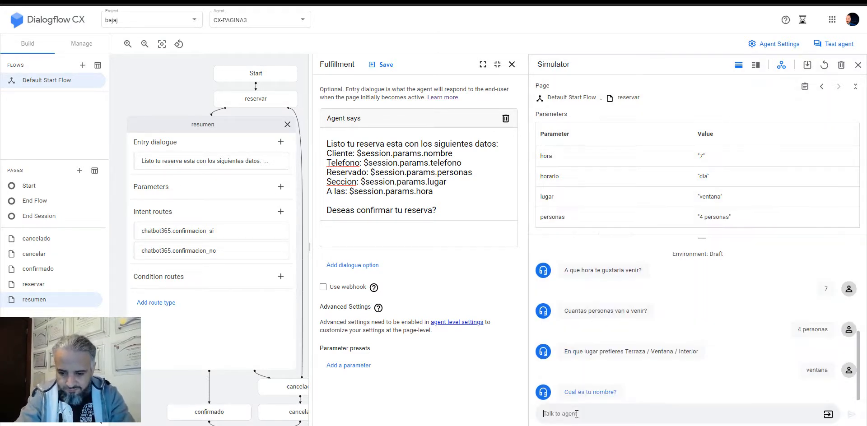
# Give the customer's name and phone number, and accept the reservation by replying "si" to the confirmation question
pyautogui.write('Cesar')
pyautogui.press('Return')
pyautogui.write('84884')
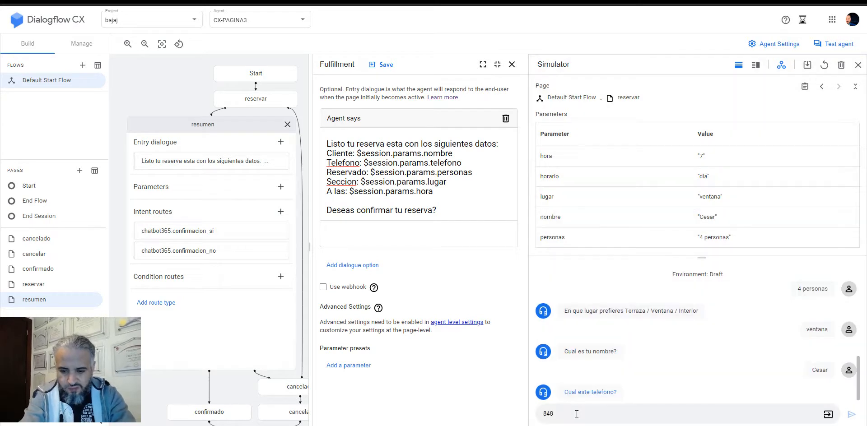
pyautogui.press('Return')
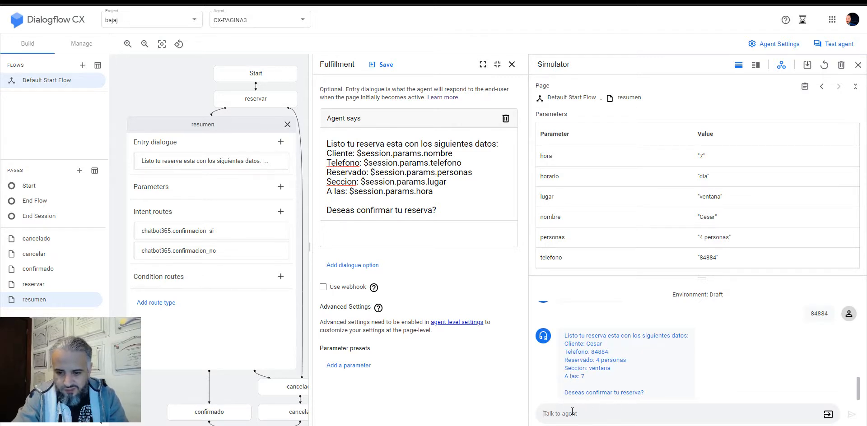
pyautogui.write('s')
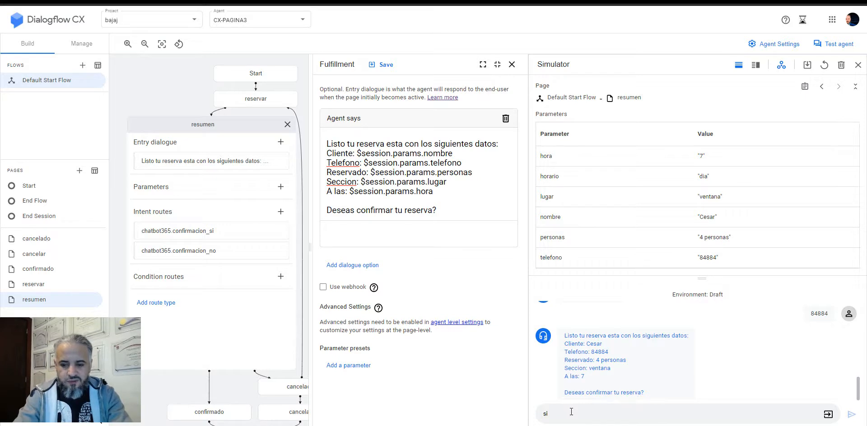
pyautogui.write('i')
pyautogui.press('Return')
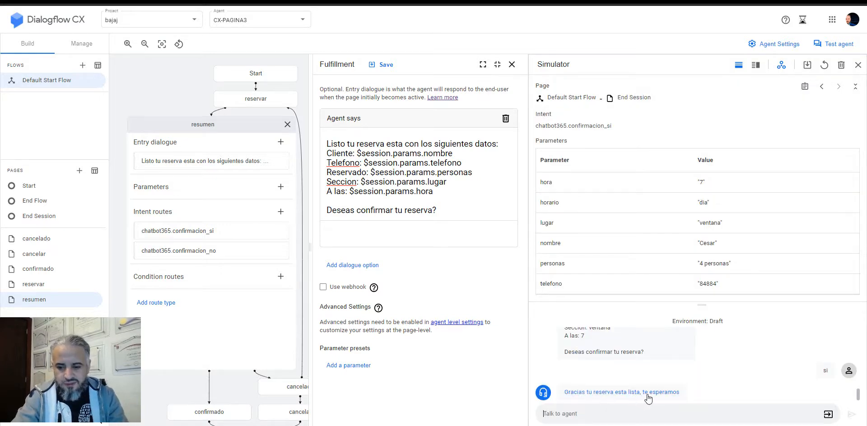
# Close the resumen page and start a second reservation in the same simulator conversation with "hola" and "reservar"
pyautogui.click(247, 129)
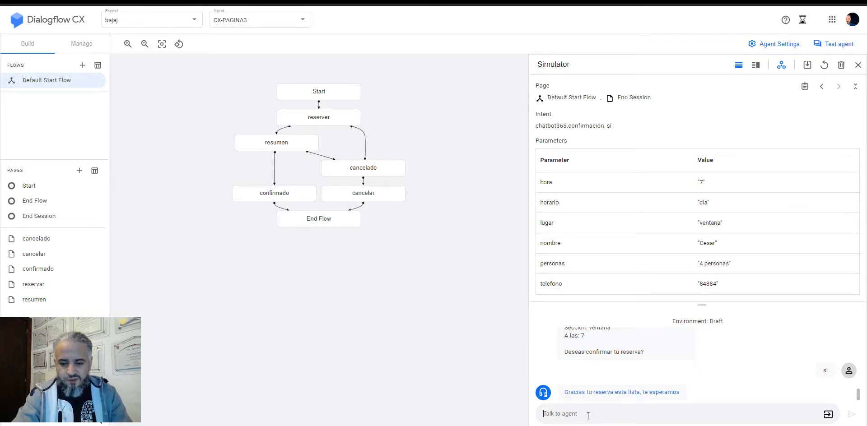
pyautogui.write('hola')
pyautogui.press('Return')
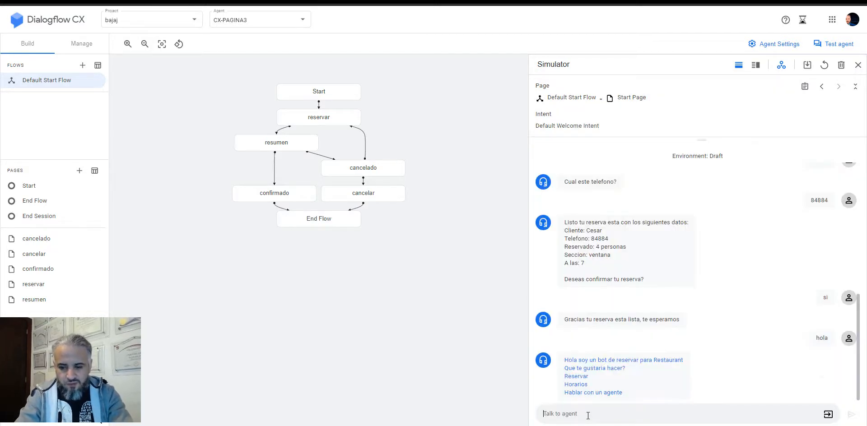
pyautogui.write('reservar')
pyautogui.press('Return')
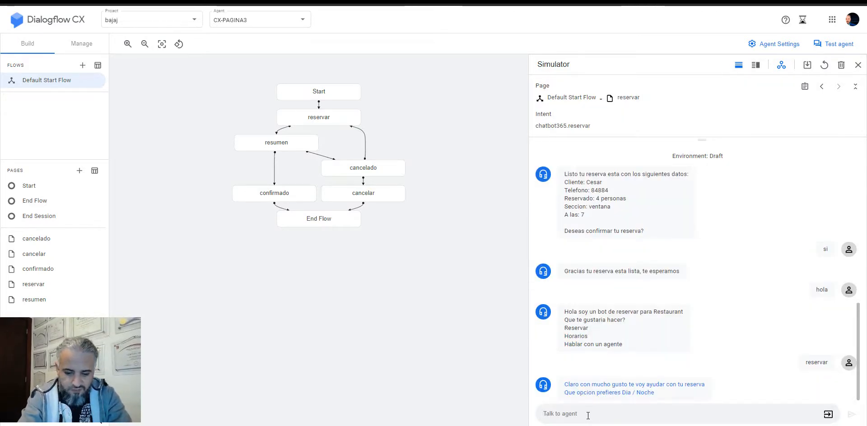
# Test the schedule question with the invalid answer "nose", and answer the repeated question with "noche"
pyautogui.write('nose')
pyautogui.press('Return')
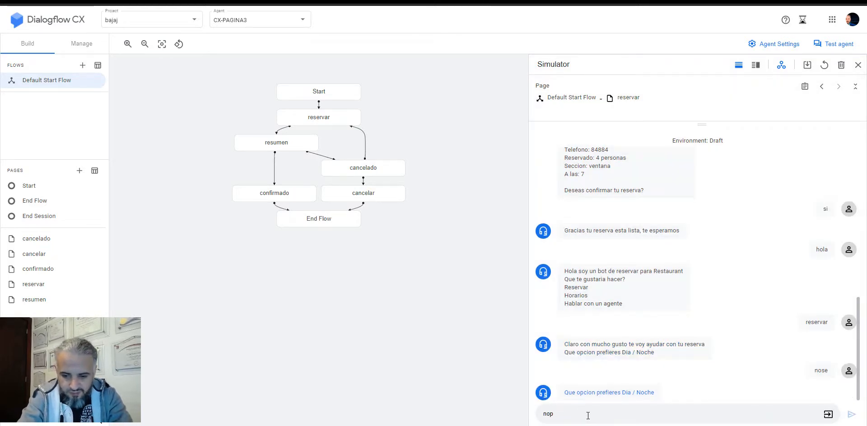
pyautogui.press('Return')
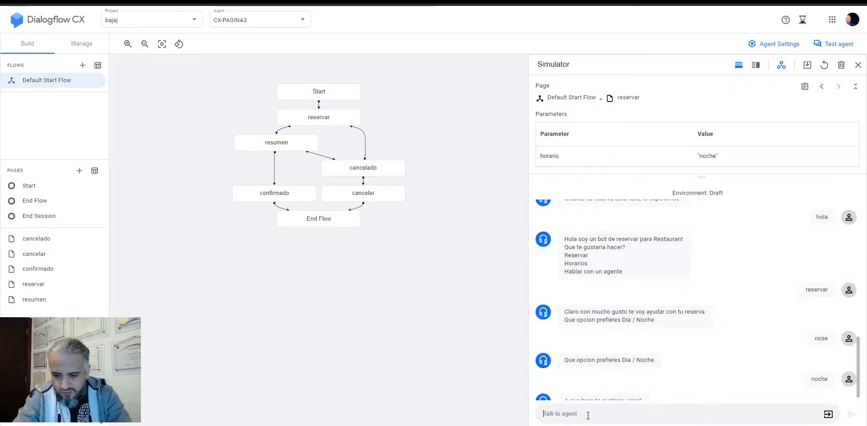
pyautogui.moveTo(858, 365); pyautogui.dragTo(859, 372)
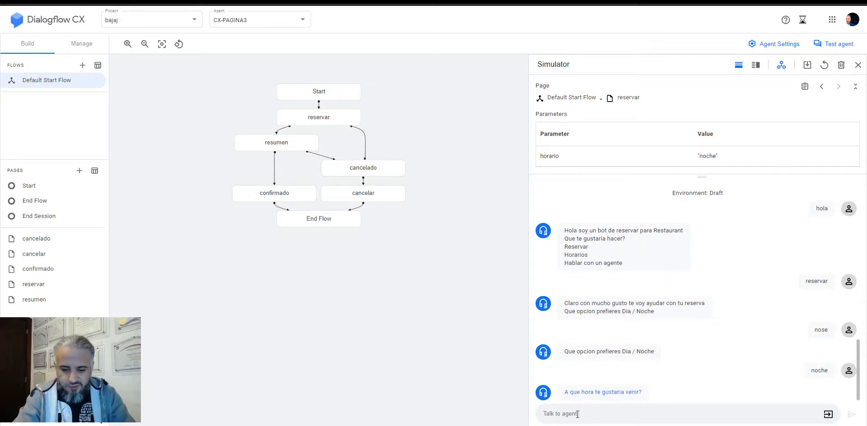
# Answer the second reservation's questions with 5 for the hour, 23 for the people and "interior" for the place
pyautogui.write('5')
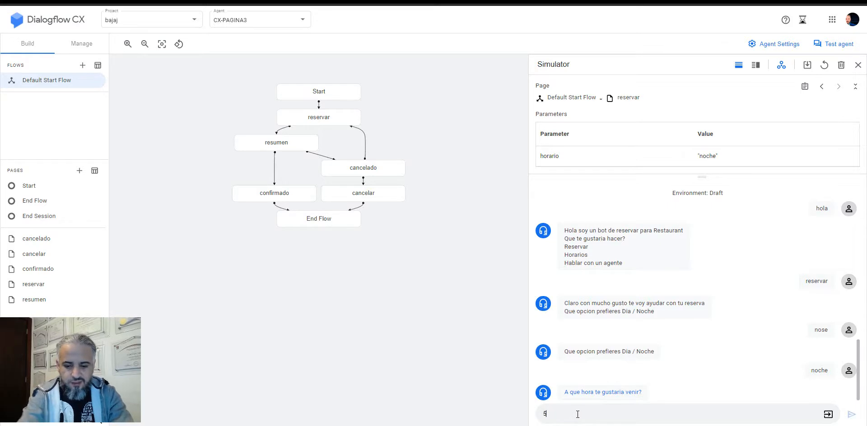
pyautogui.press('Return')
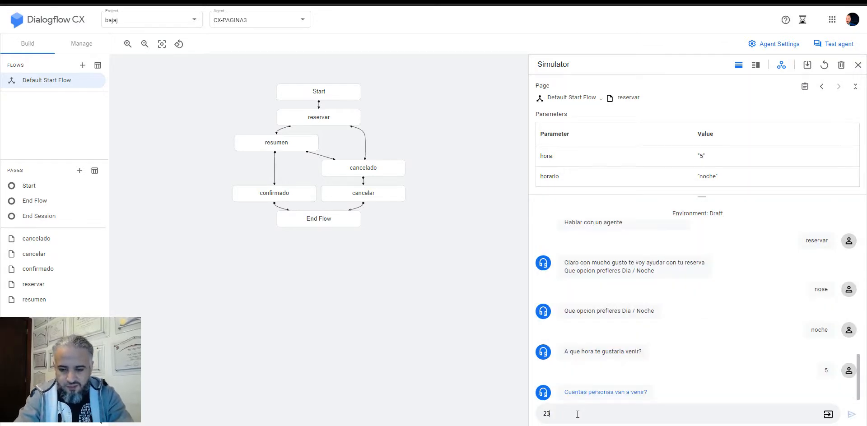
pyautogui.write('23')
pyautogui.press('Return')
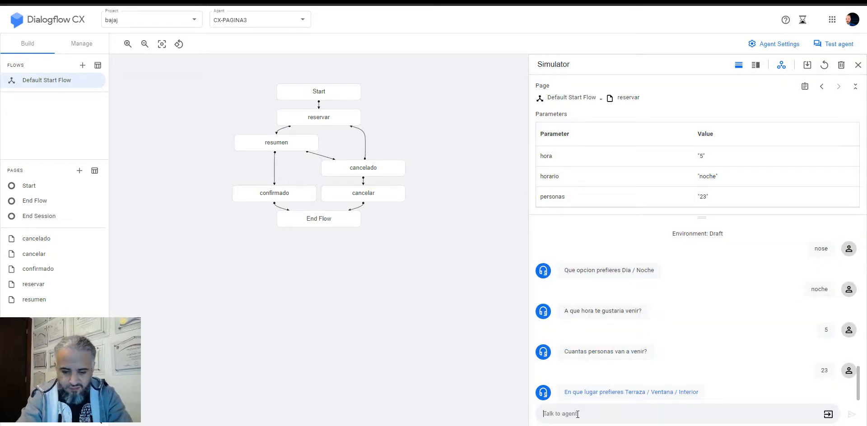
pyautogui.write('interior')
pyautogui.press('Return')
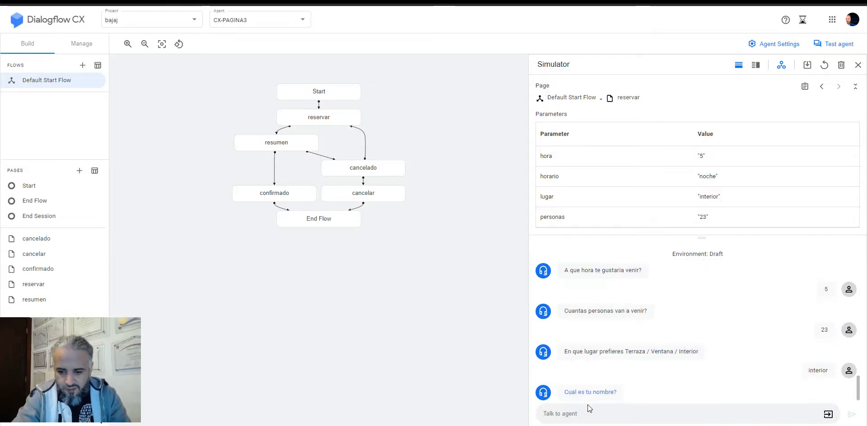
# Supply the customer's name and phone number for the second reservation, and reject its confirmation with "no"
pyautogui.press('Return')
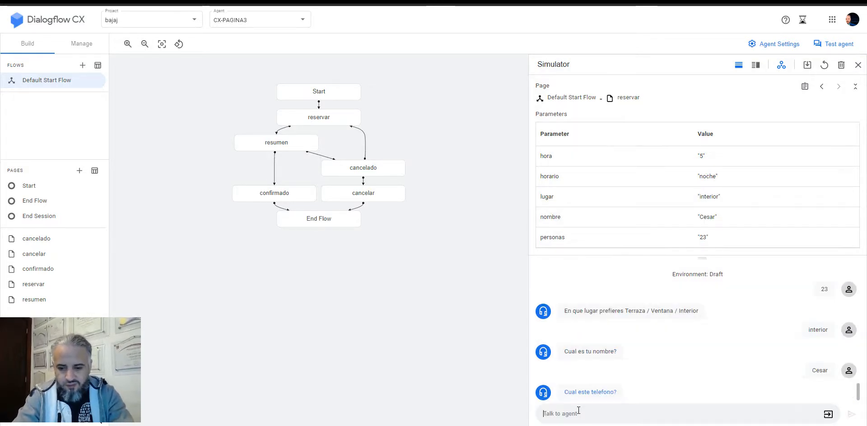
pyautogui.write('55555')
pyautogui.press('Return')
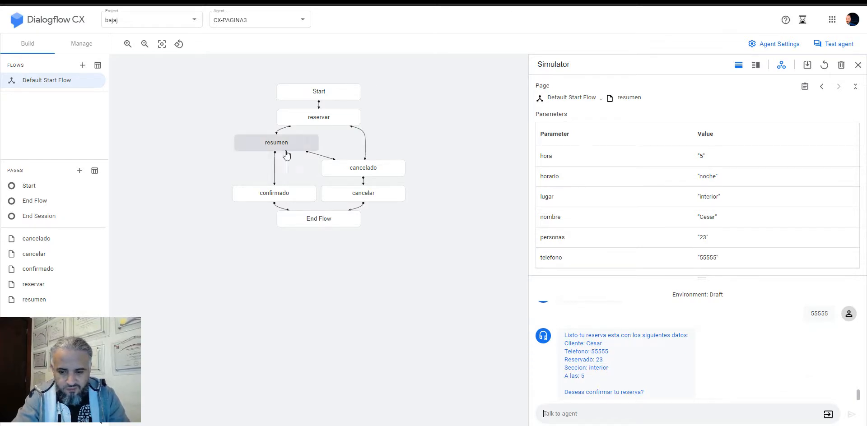
pyautogui.write('no')
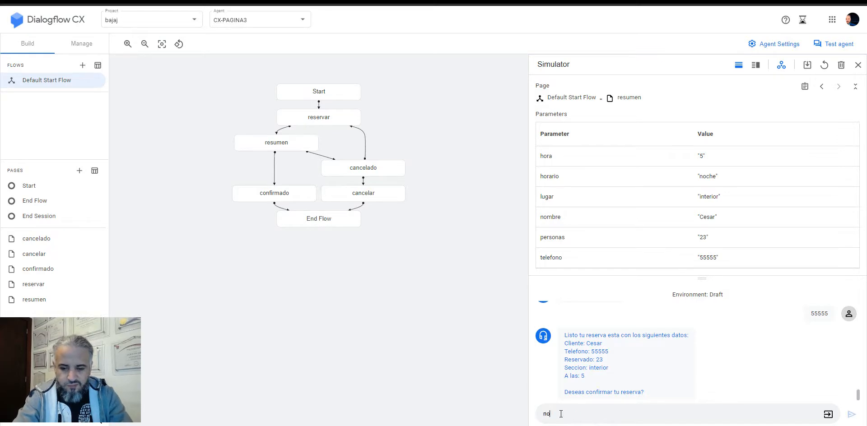
pyautogui.press('Return')
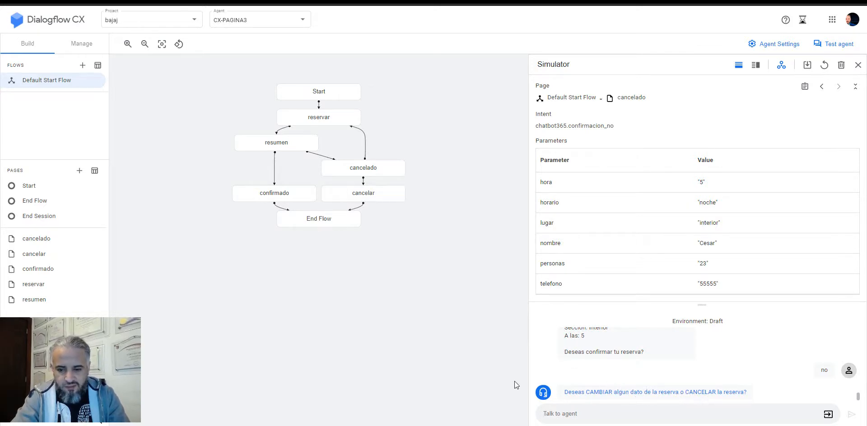
# Answer the question about changing or cancelling the reservation with "cancelar" in the simulator
pyautogui.write('camb')
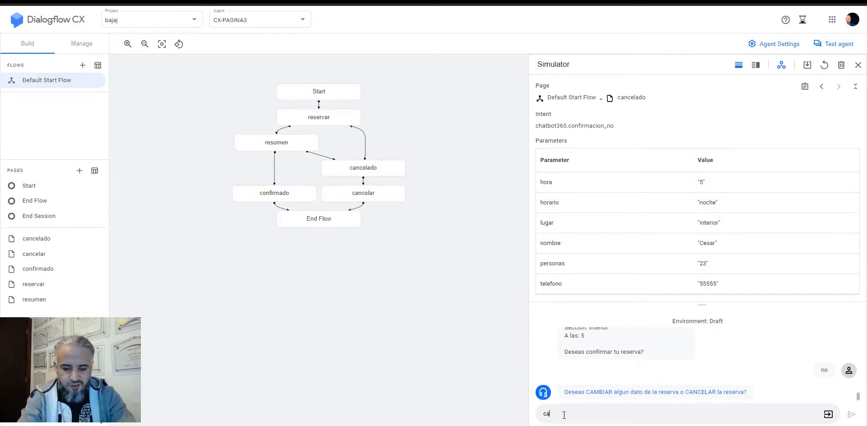
pyautogui.press('BackSpace')
pyautogui.press('BackSpace')
pyautogui.press('BackSpace')
pyautogui.press('BackSpace')
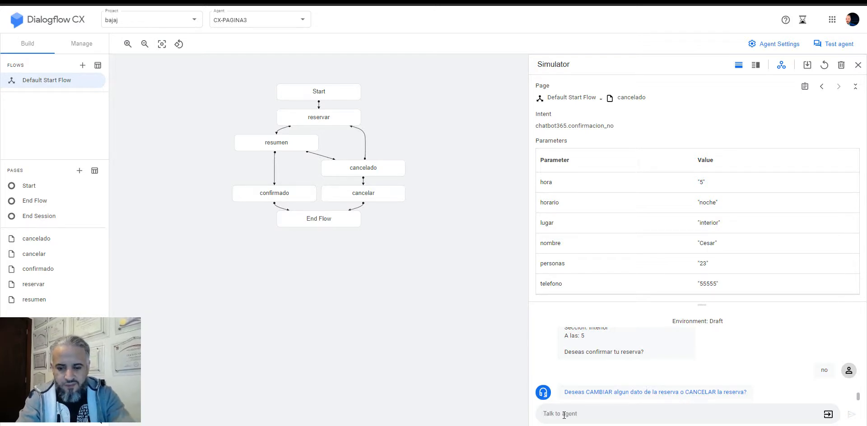
pyautogui.write('cancela')
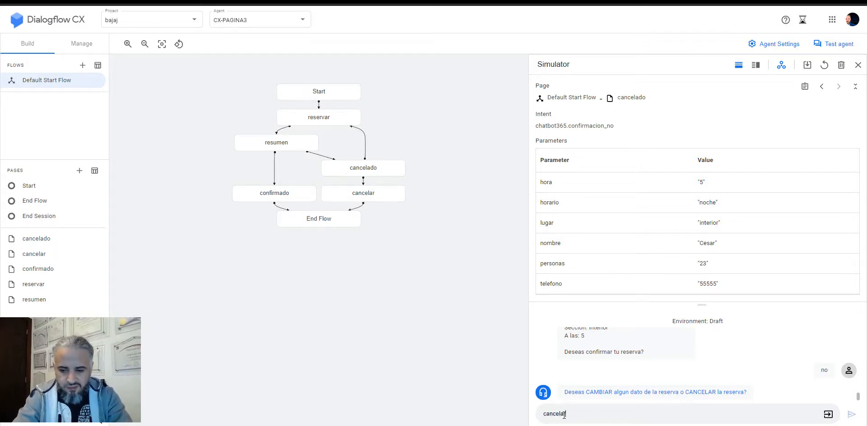
pyautogui.write('r')
pyautogui.press('Return')
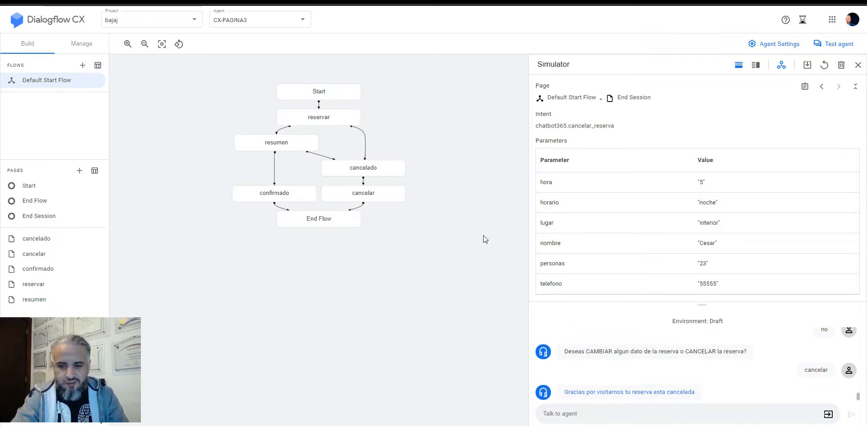
# Open the reservar page and add the Route groups route type to it
pyautogui.click(328, 125)
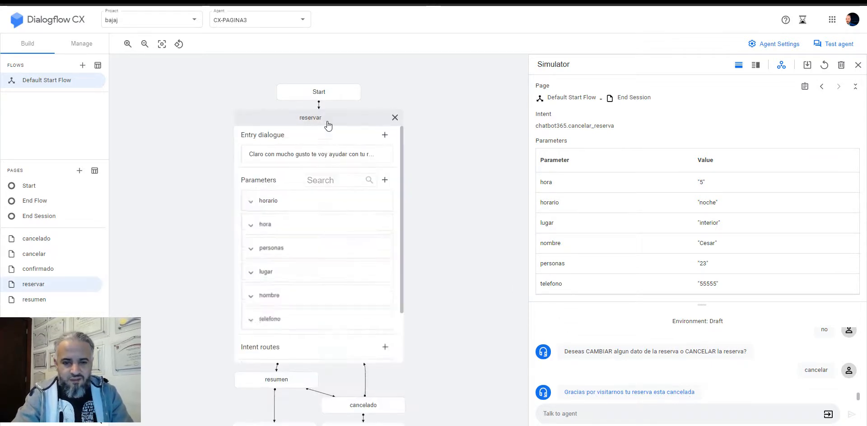
pyautogui.click(329, 121)
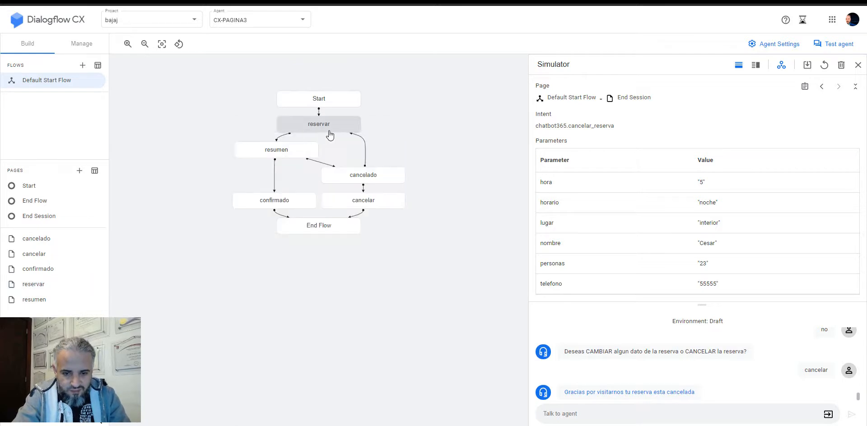
pyautogui.click(329, 129)
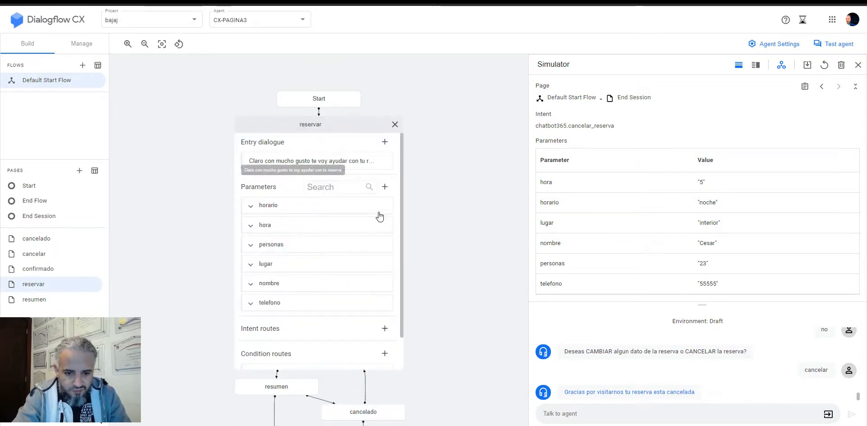
pyautogui.scroll(-1, 403, 207)
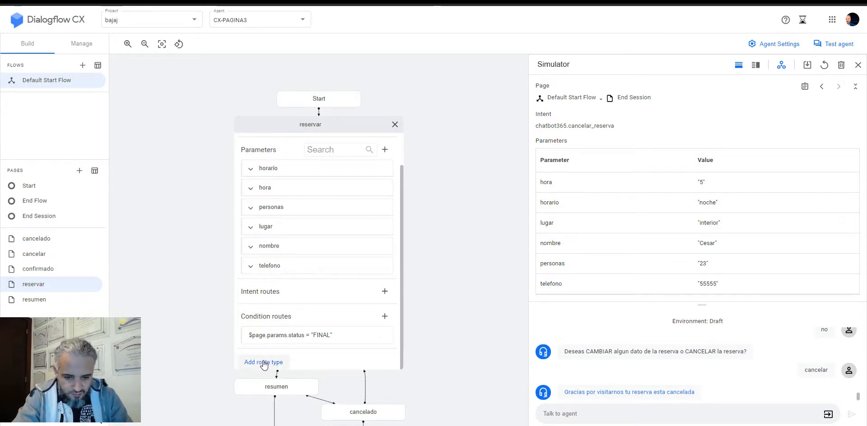
pyautogui.click(264, 363)
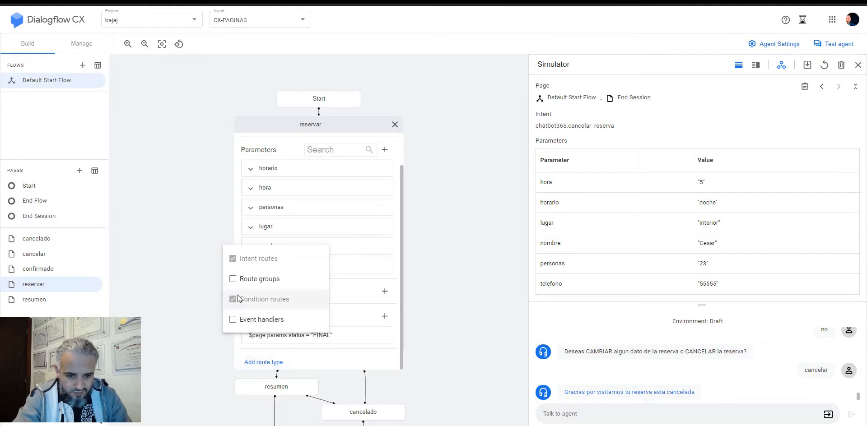
pyautogui.click(233, 279)
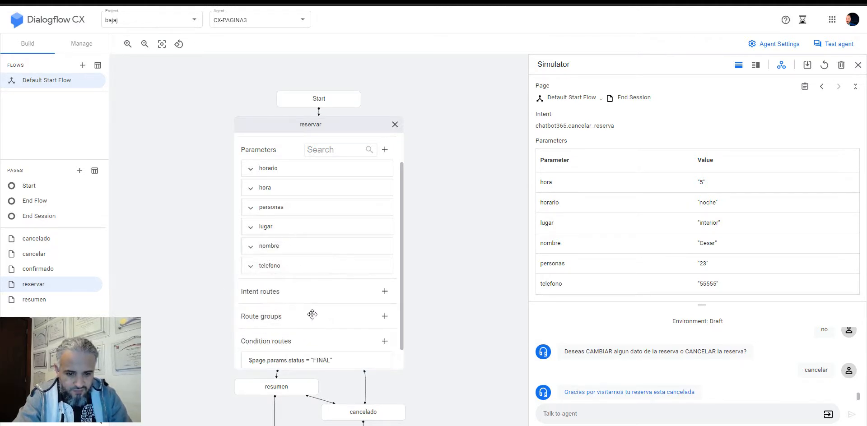
# Create a new route group named faq_restaurant for the reservar page
pyautogui.click(384, 316)
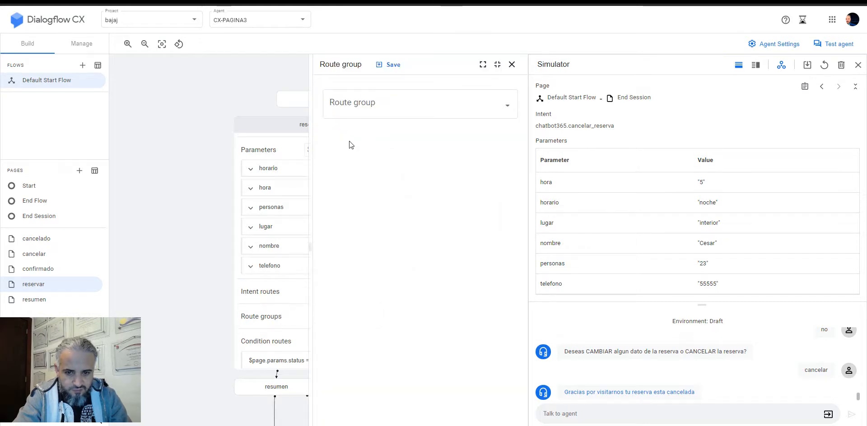
pyautogui.click(372, 119)
pyautogui.click(373, 116)
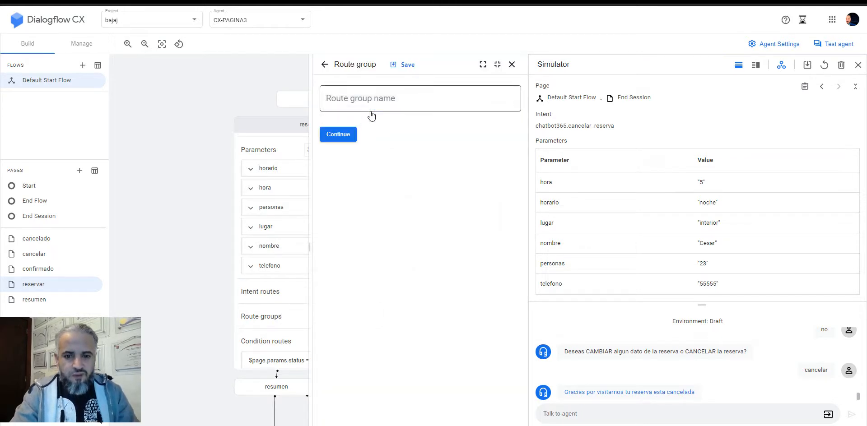
pyautogui.click(348, 105)
pyautogui.write('faq')
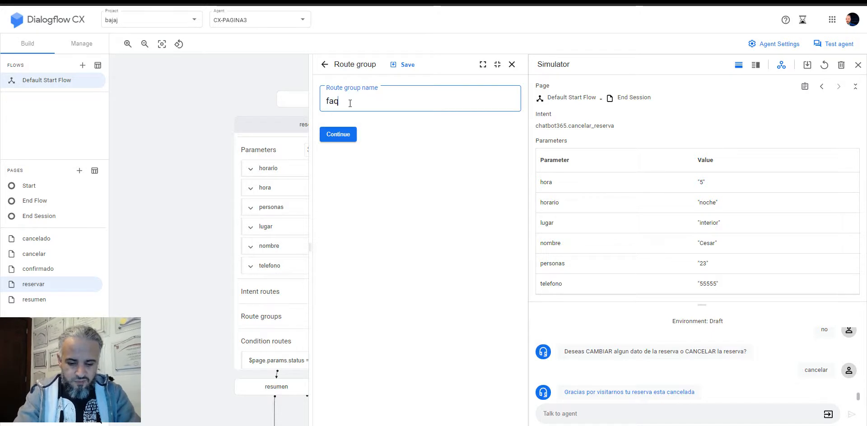
pyautogui.write('_')
pyautogui.write('fe')
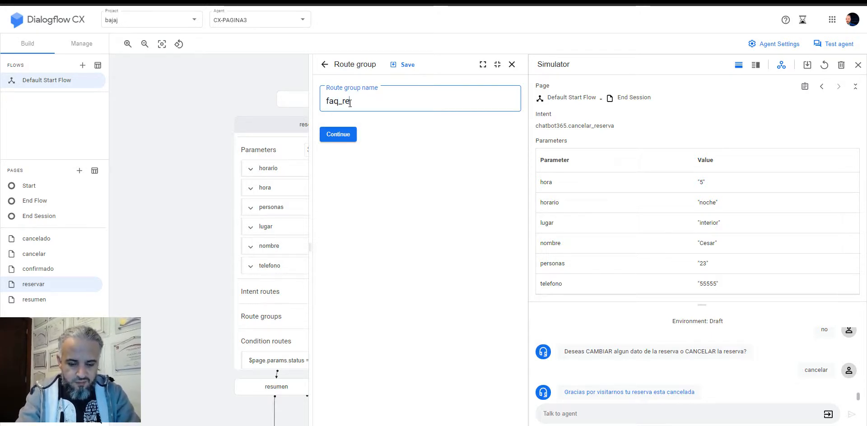
pyautogui.write('staur')
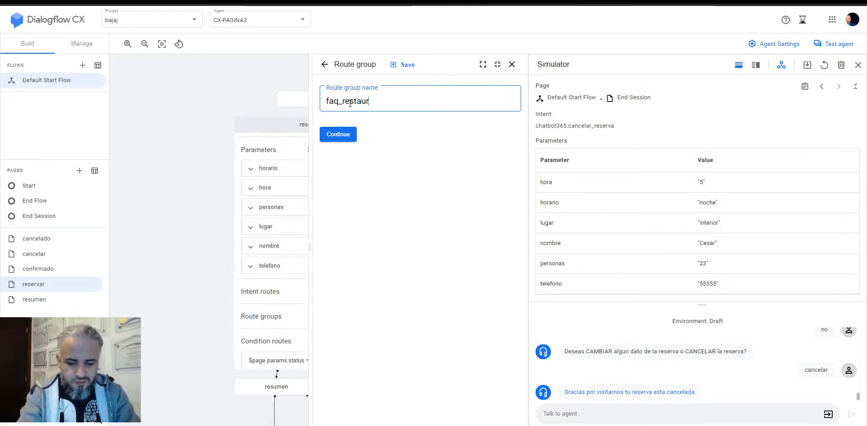
pyautogui.write('ant')
pyautogui.click(340, 137)
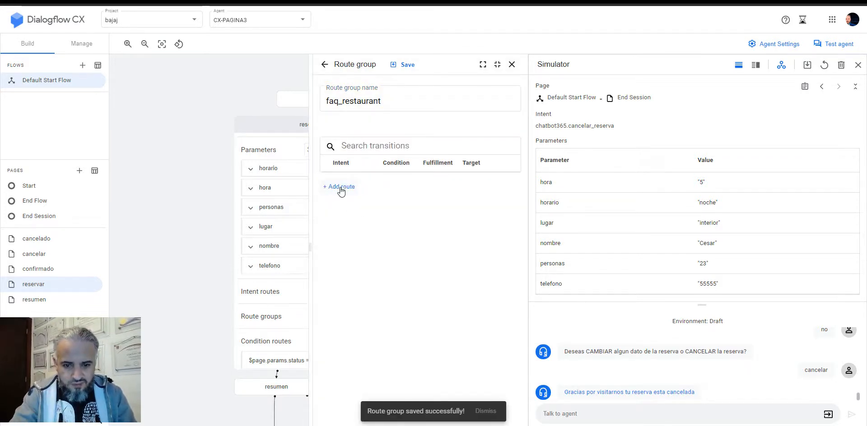
# Add a route to the faq_restaurant group with a new intent named chatbot365.faq_horario, and save the intent
pyautogui.click(341, 188)
pyautogui.click(465, 156)
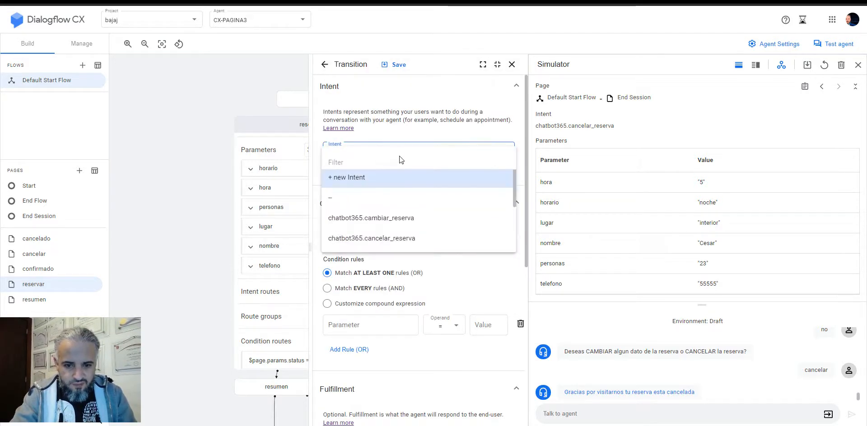
pyautogui.click(352, 179)
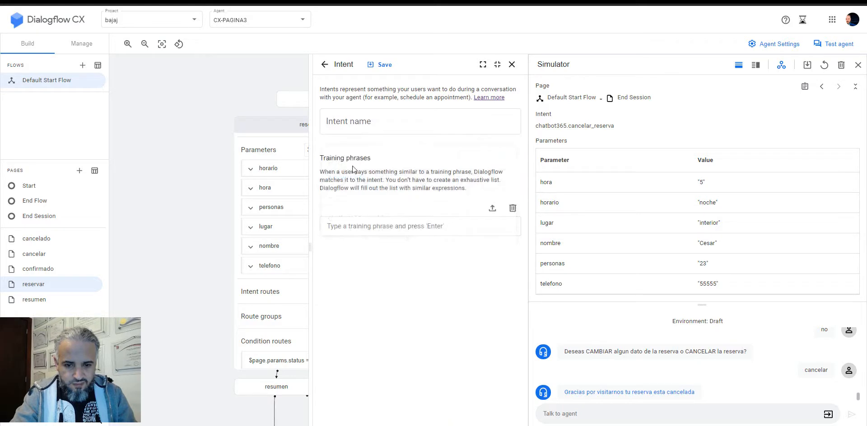
pyautogui.click(364, 128)
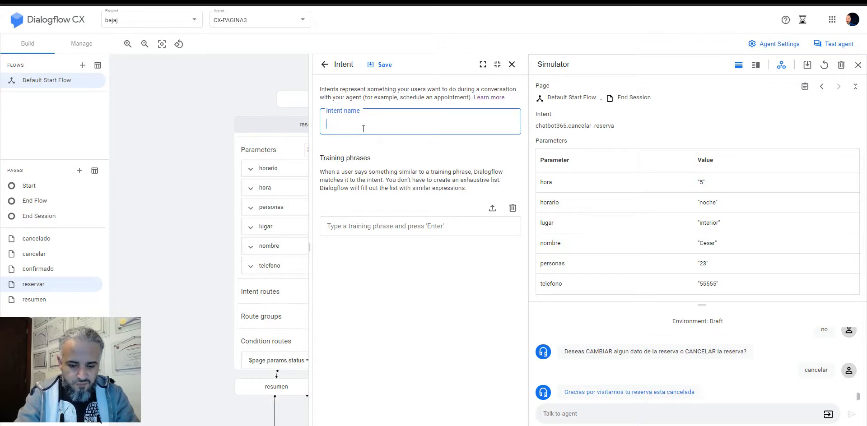
pyautogui.write('chatbot365')
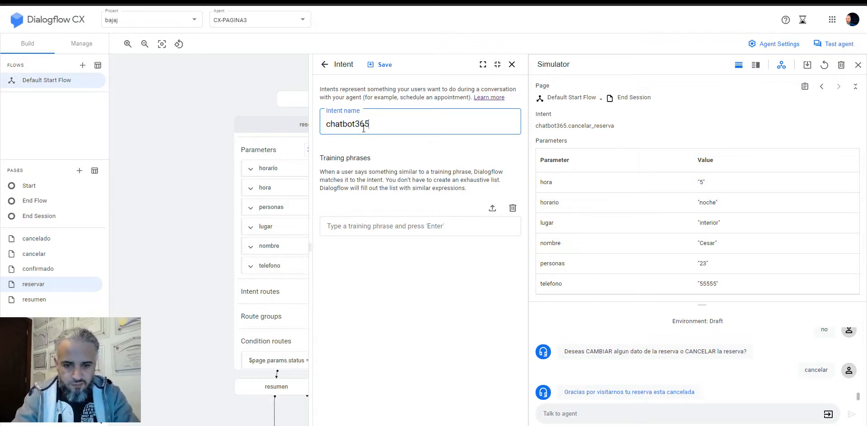
pyautogui.write('.faq_')
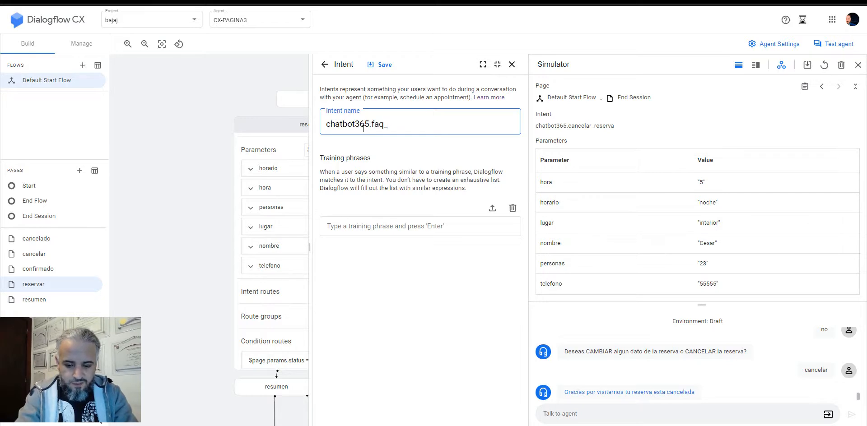
pyautogui.write('horario')
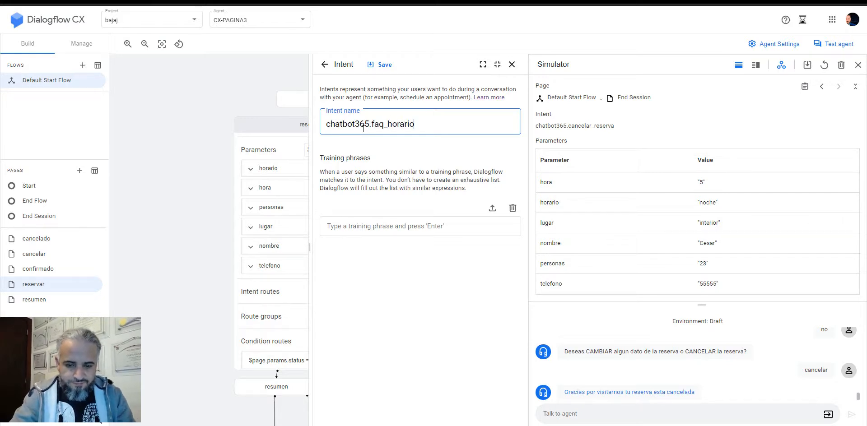
pyautogui.click(390, 68)
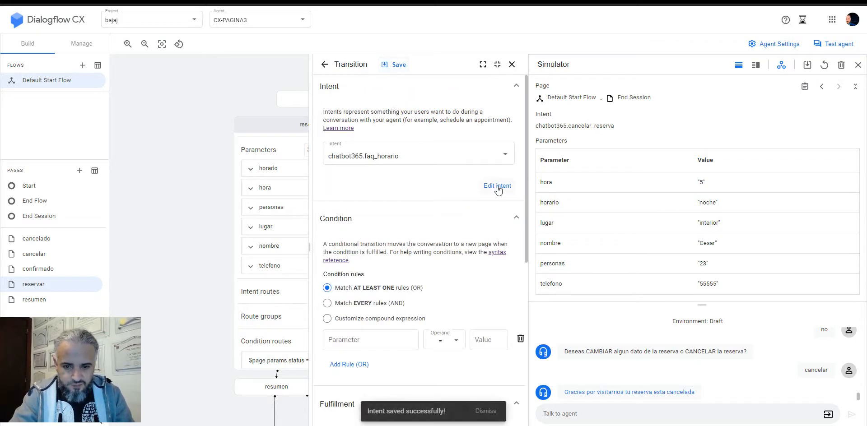
# Add the training phrase "horario" to the chatbot365.faq_horario intent and save it
pyautogui.click(498, 186)
pyautogui.click(346, 228)
pyautogui.write('ho')
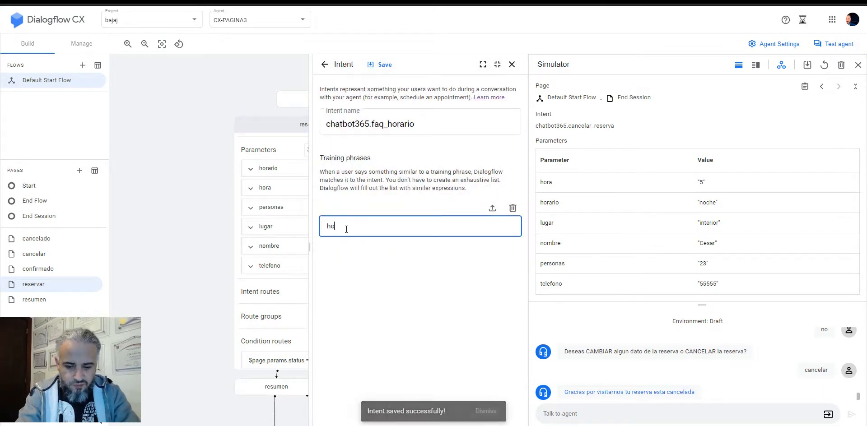
pyautogui.write('rario')
pyautogui.press('Return')
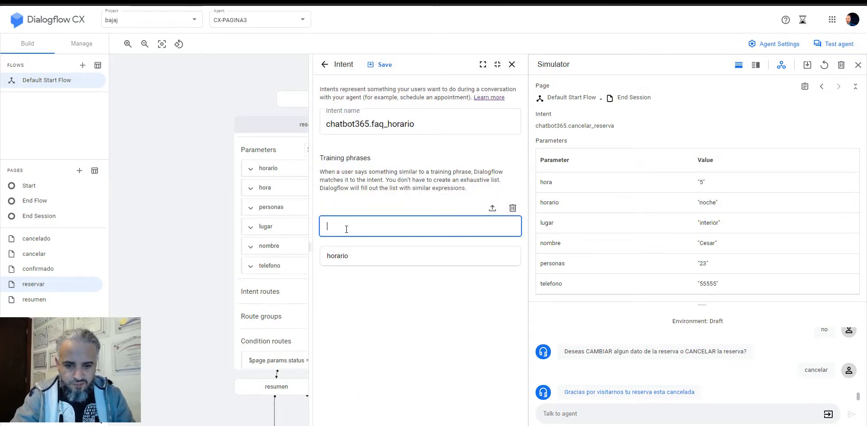
pyautogui.click(383, 66)
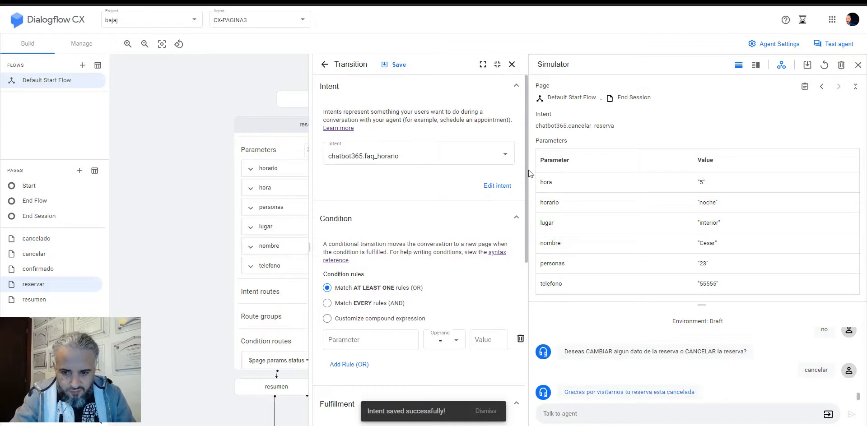
# Set the route's agent response to "Atendemos de lunes a domingo de 8 a 22 horas", and save the route and its route group
pyautogui.scroll(-3, 525, 180)
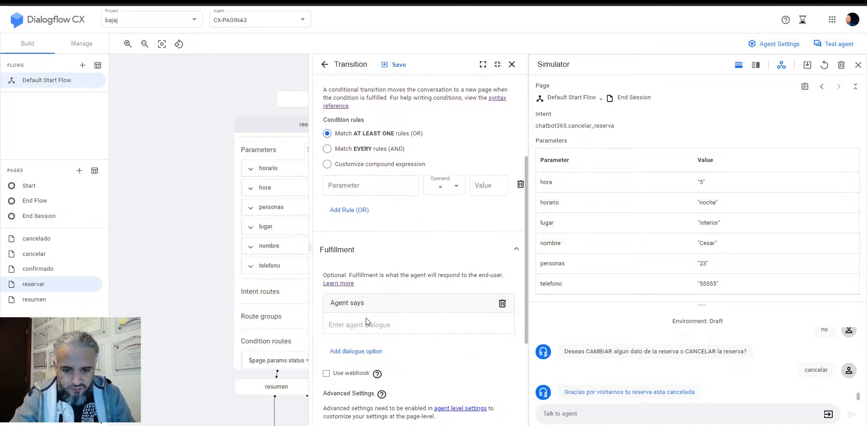
pyautogui.click(366, 319)
pyautogui.write('At')
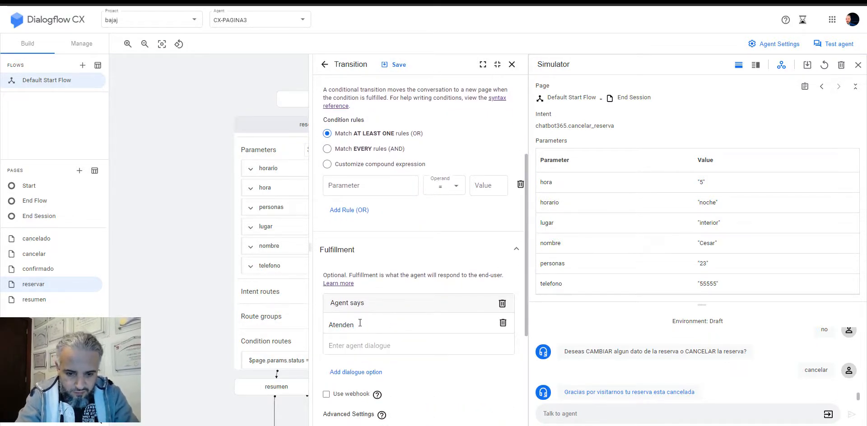
pyautogui.write('enden')
pyautogui.press('BackSpace')
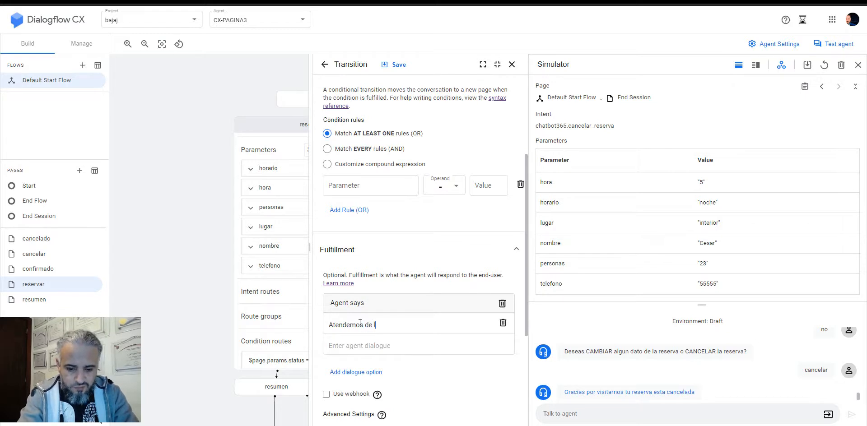
pyautogui.write('mos de lunes a domingo')
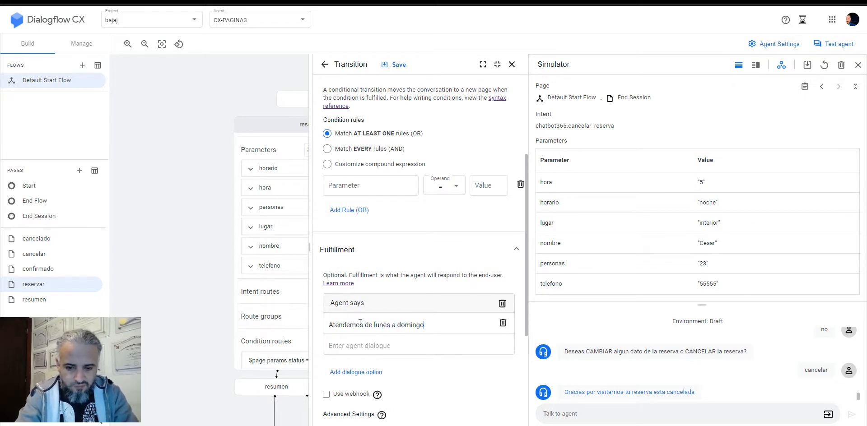
pyautogui.write(' de ')
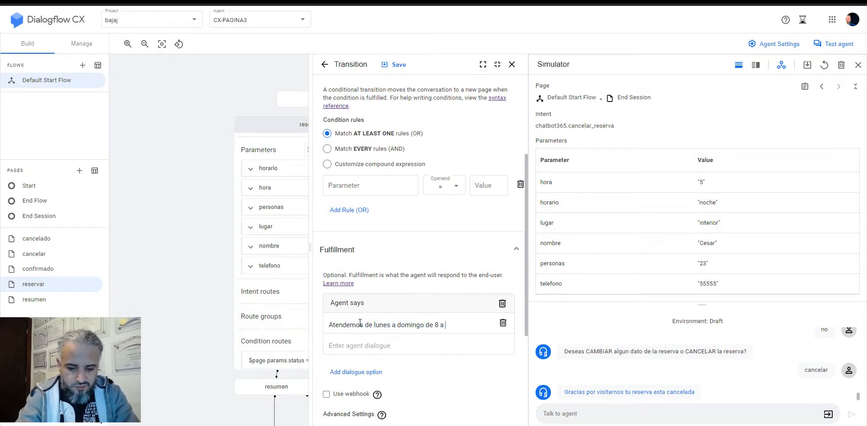
pyautogui.write('8 a 22 horas')
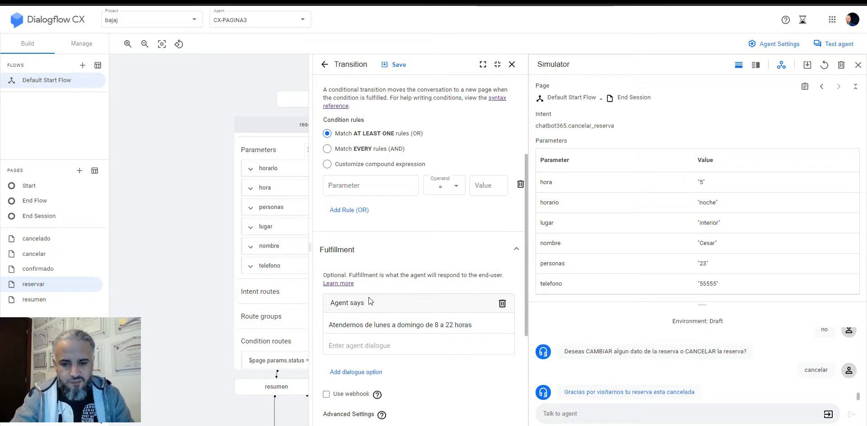
pyautogui.click(399, 64)
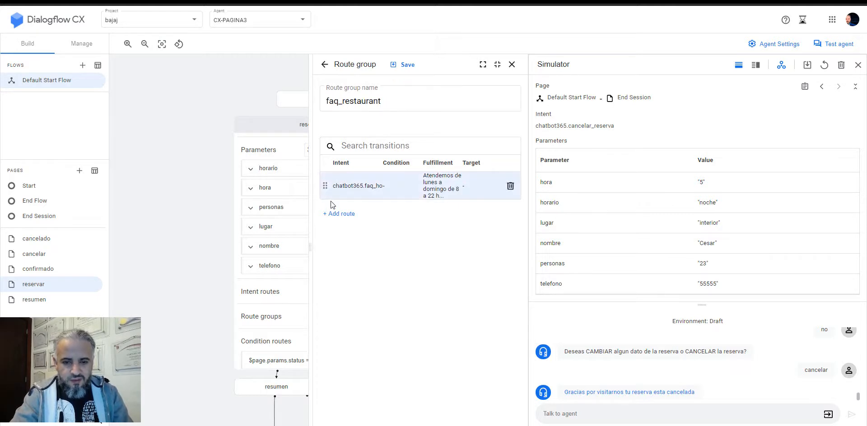
pyautogui.click(404, 64)
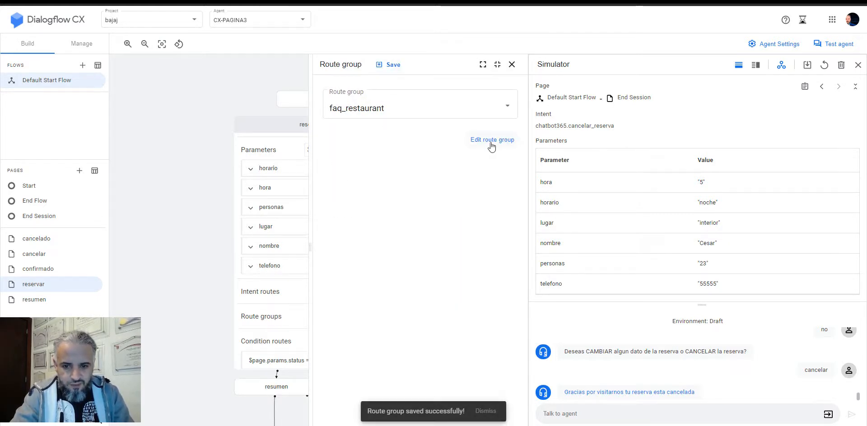
# Add another route to the faq_restaurant group with a new intent named chatbot365.faq_comida, and save the intent
pyautogui.click(507, 142)
pyautogui.click(339, 208)
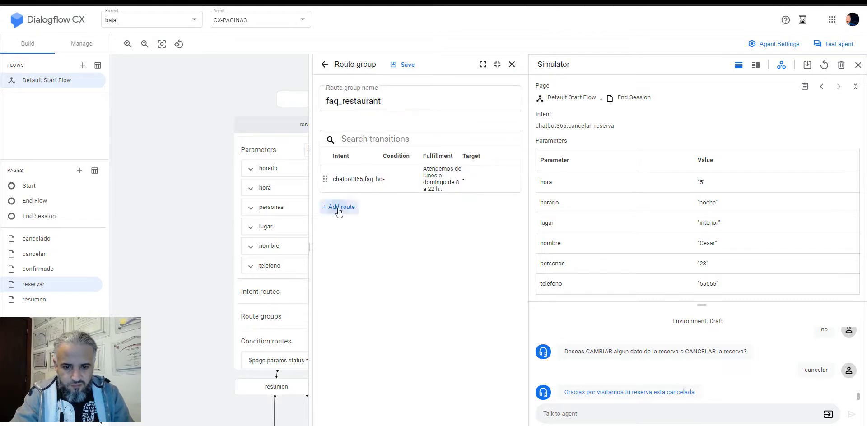
pyautogui.click(362, 156)
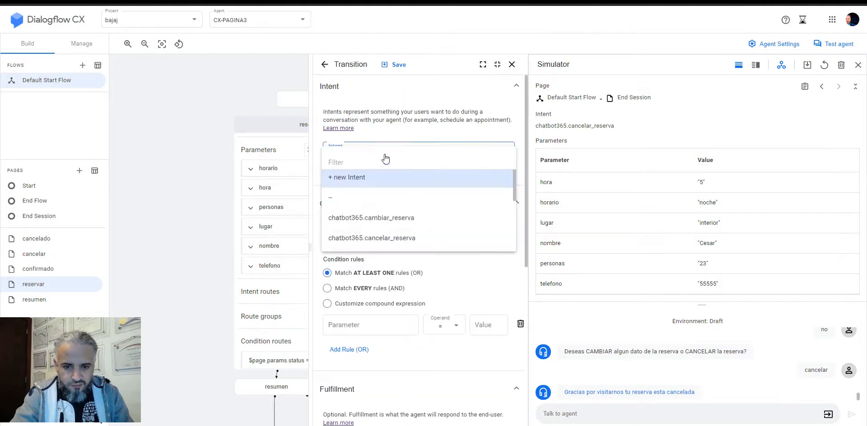
pyautogui.click(354, 176)
pyautogui.click(357, 128)
pyautogui.write('cha')
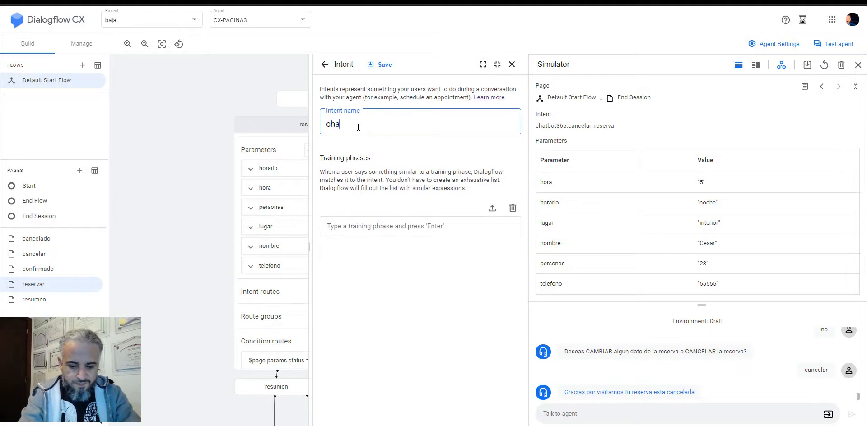
pyautogui.write('tbot365')
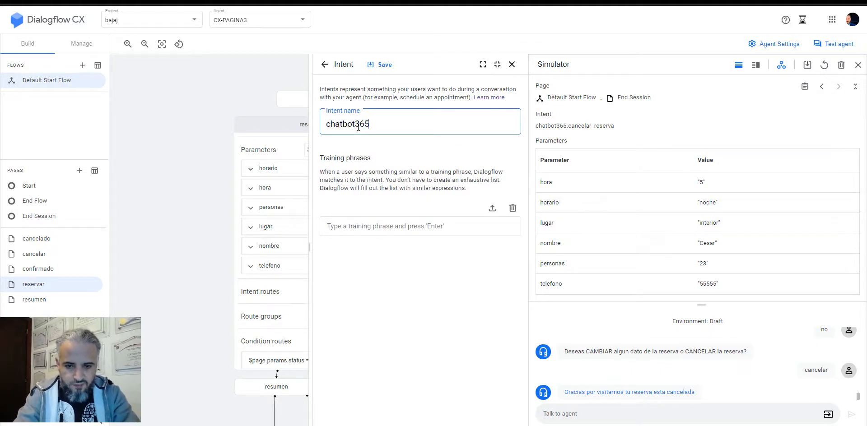
pyautogui.write('.faq')
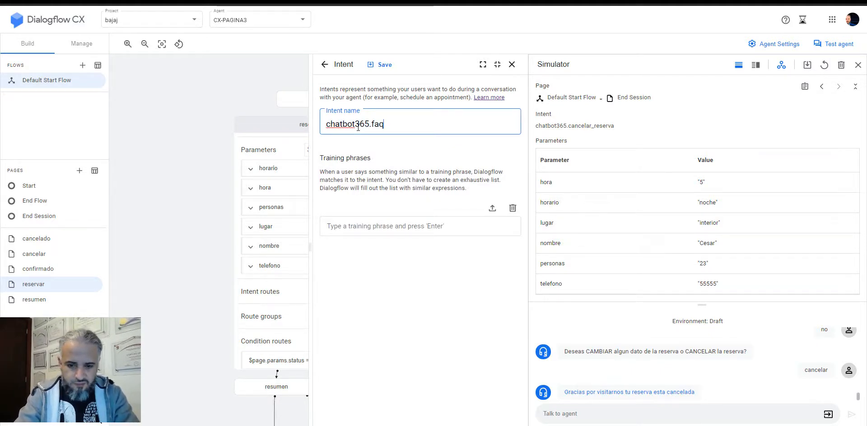
pyautogui.write('_comida')
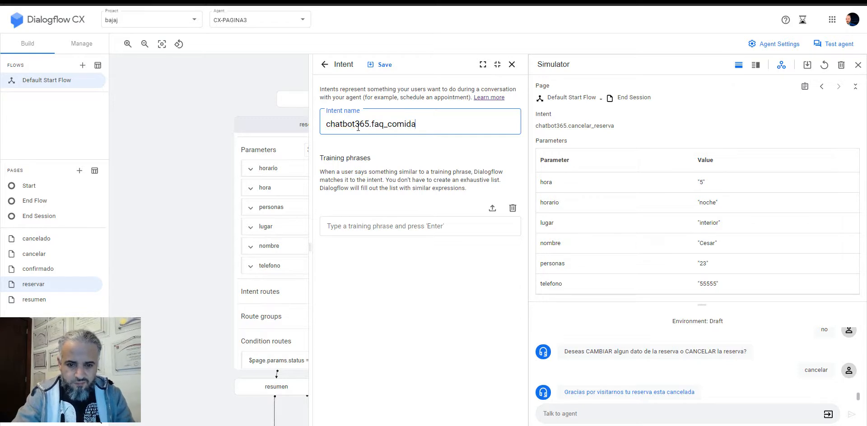
pyautogui.click(383, 67)
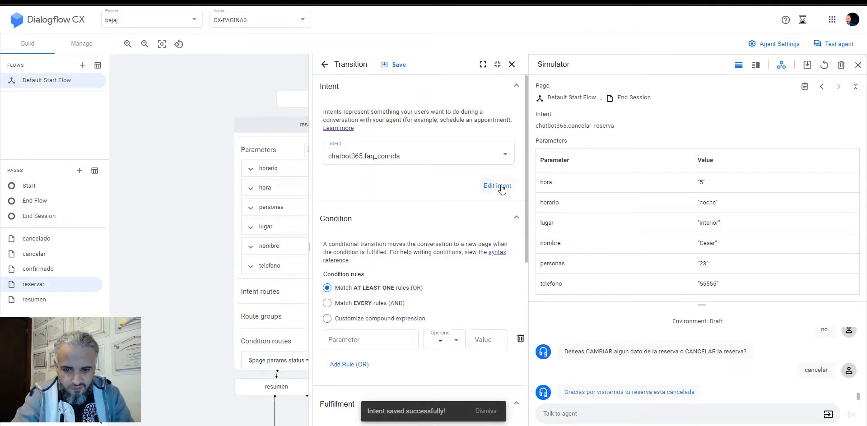
# Add the training phrases "comida" and "que tipo de comida tienen" to the chatbot365.faq_comida intent and save it
pyautogui.click(497, 187)
pyautogui.click(367, 228)
pyautogui.write('comida')
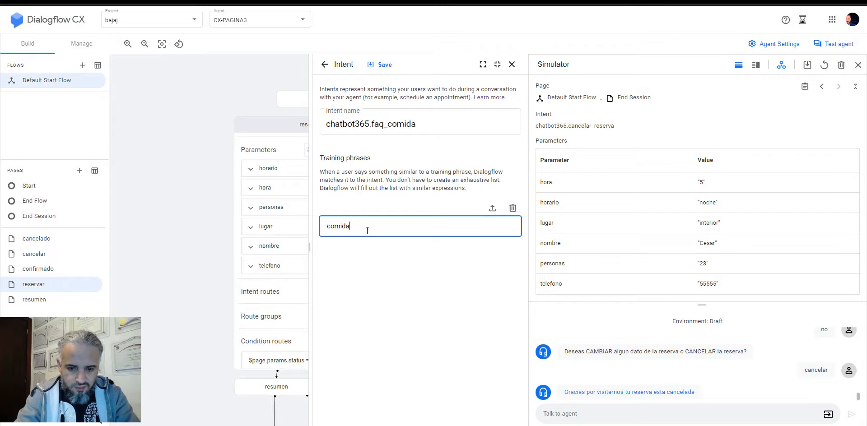
pyautogui.press('BackSpace')
pyautogui.press('Return')
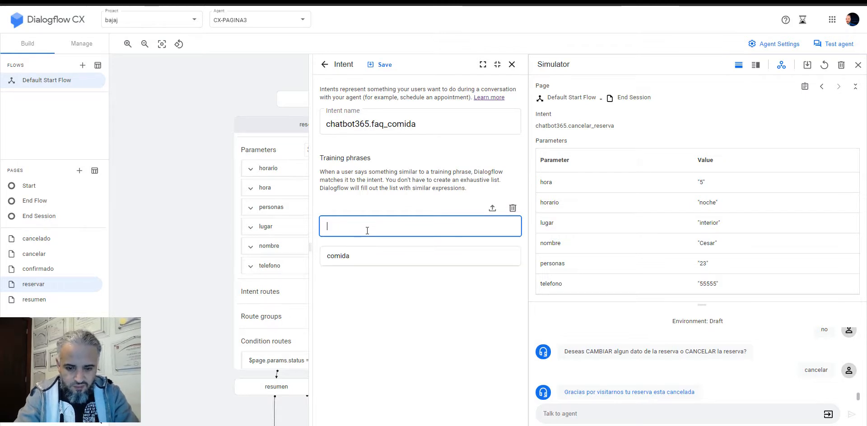
pyautogui.write('que tipo de comida tienen')
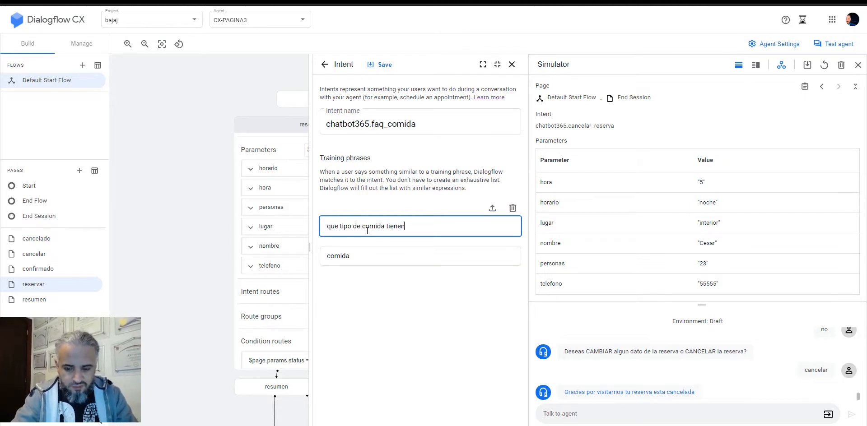
pyautogui.press('Return')
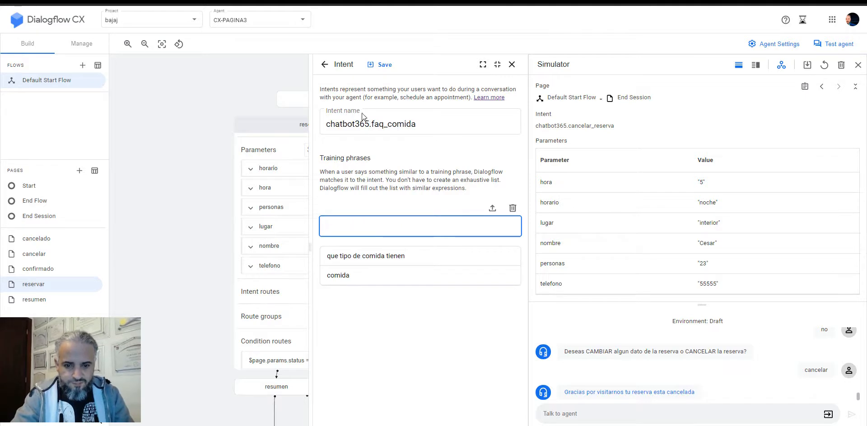
pyautogui.click(384, 66)
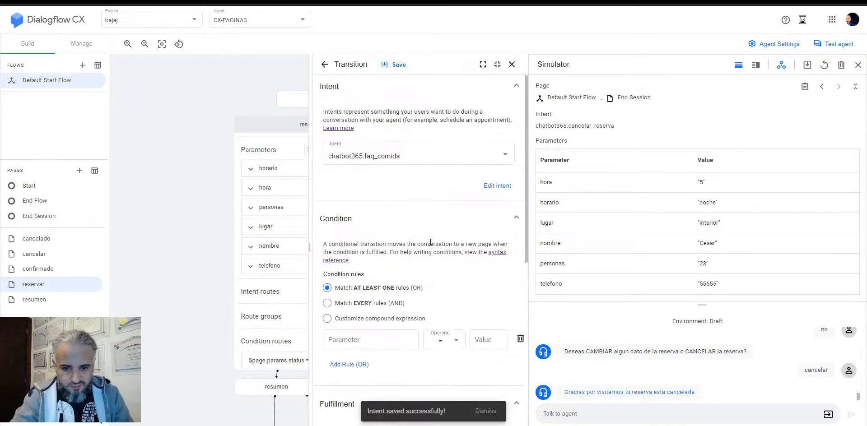
# Set the new route's agent response to "Tenemos comida Francesa y Española", and save the route and the faq_restaurant group
pyautogui.scroll(-1, 526, 181)
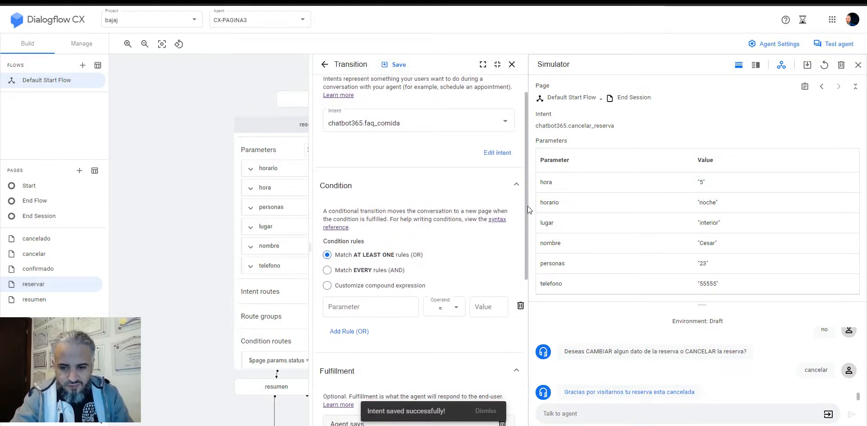
pyautogui.scroll(1, 525, 178)
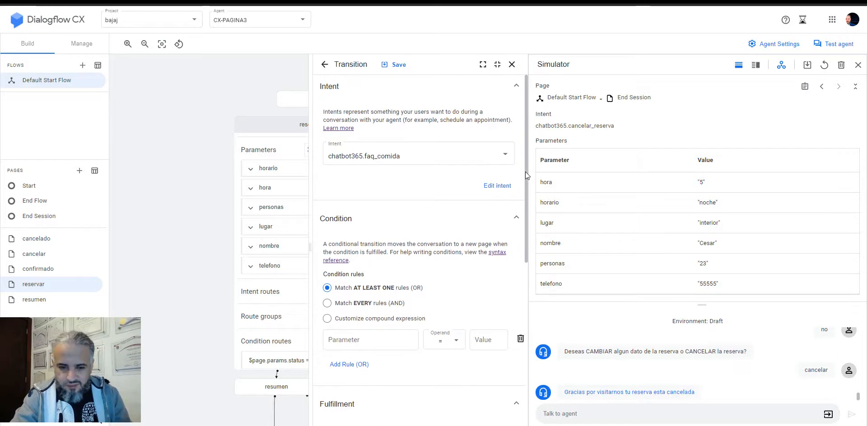
pyautogui.moveTo(525, 172); pyautogui.dragTo(536, 286)
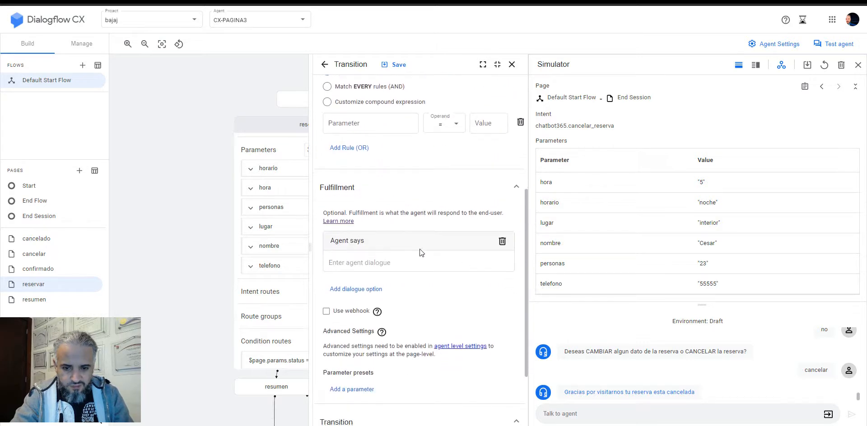
pyautogui.click(383, 262)
pyautogui.write('Tene')
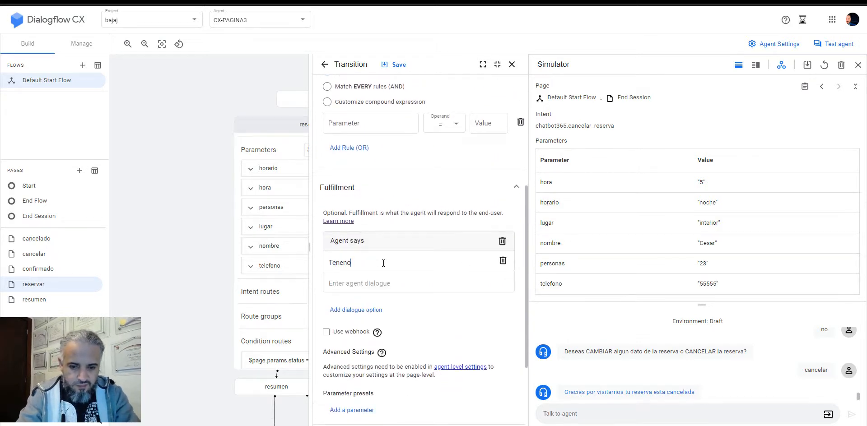
pyautogui.write('mos comida')
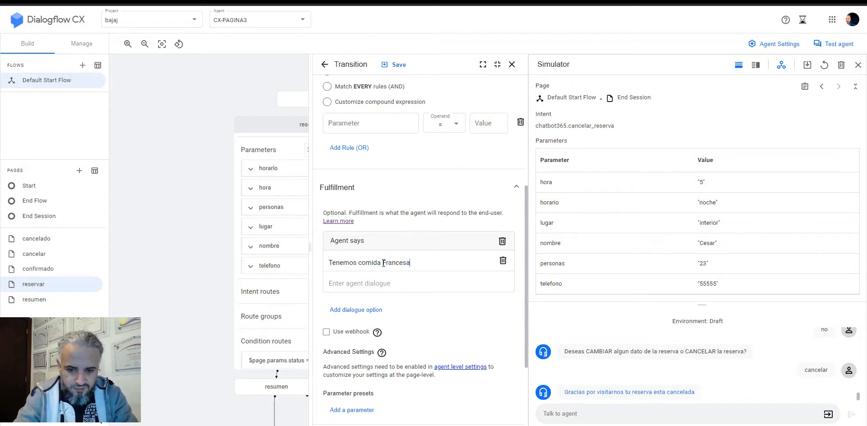
pyautogui.write(' francesa y Española')
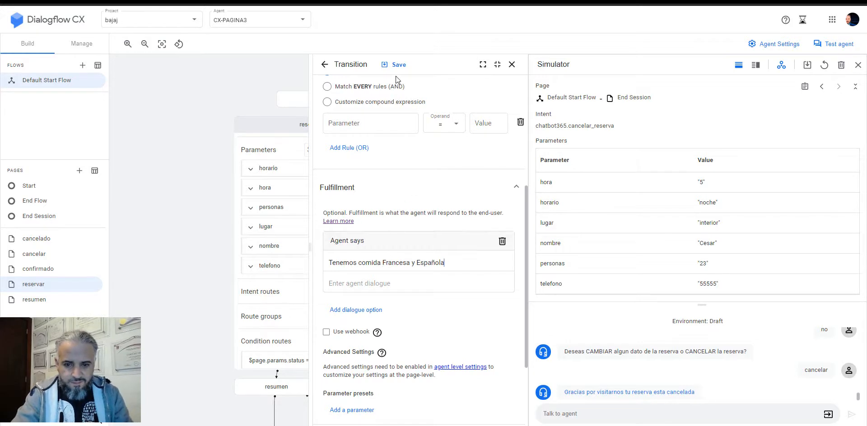
pyautogui.click(395, 64)
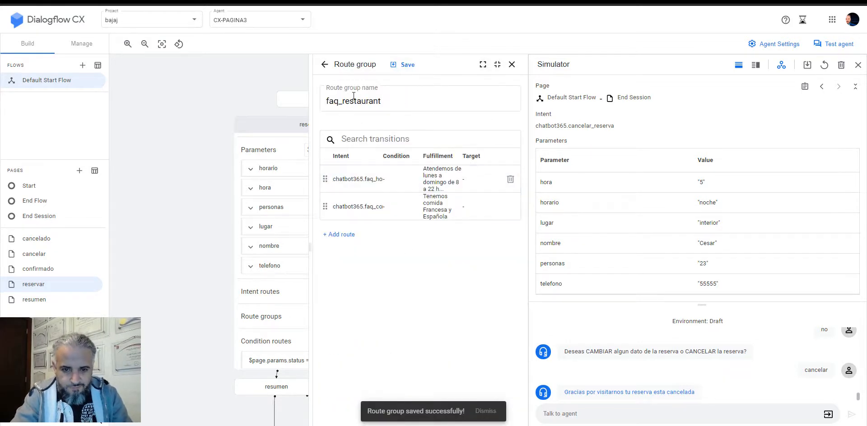
pyautogui.click(407, 66)
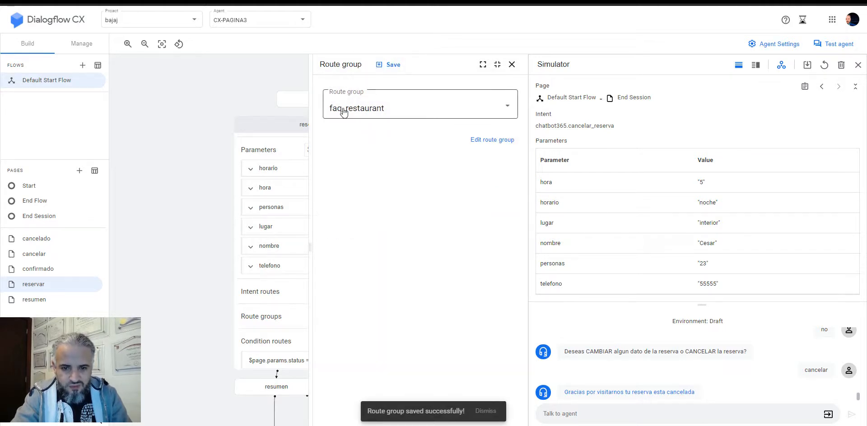
pyautogui.click(388, 64)
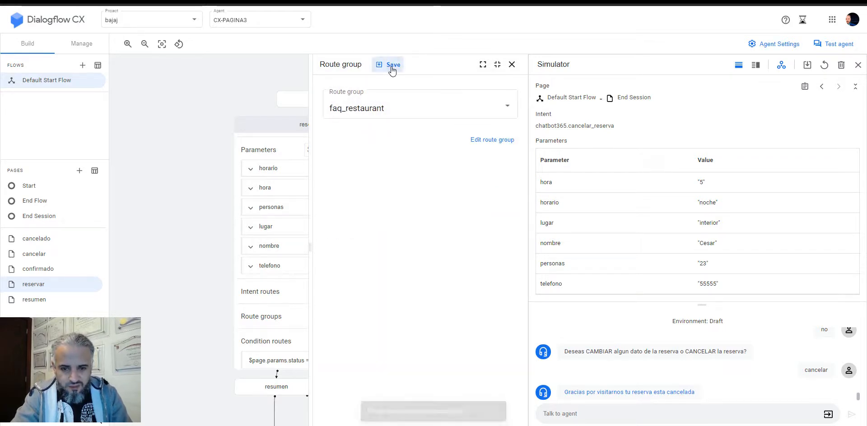
pyautogui.click(512, 64)
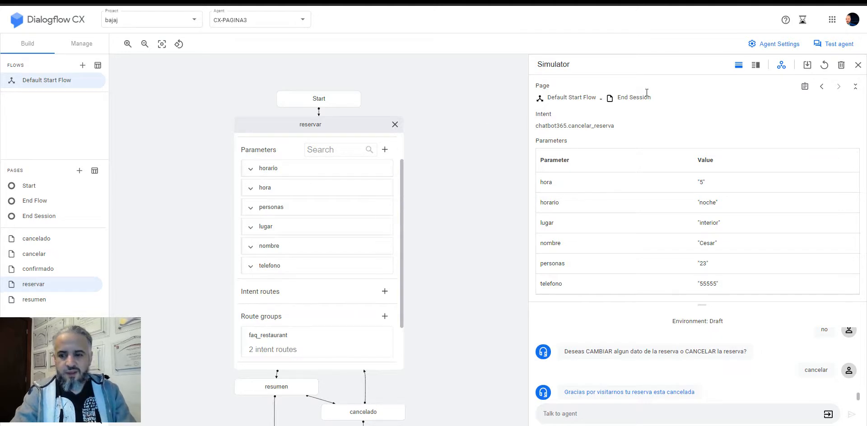
# Reset the simulator conversation and start a reservation by sending "hola" and "reservar"
pyautogui.click(840, 65)
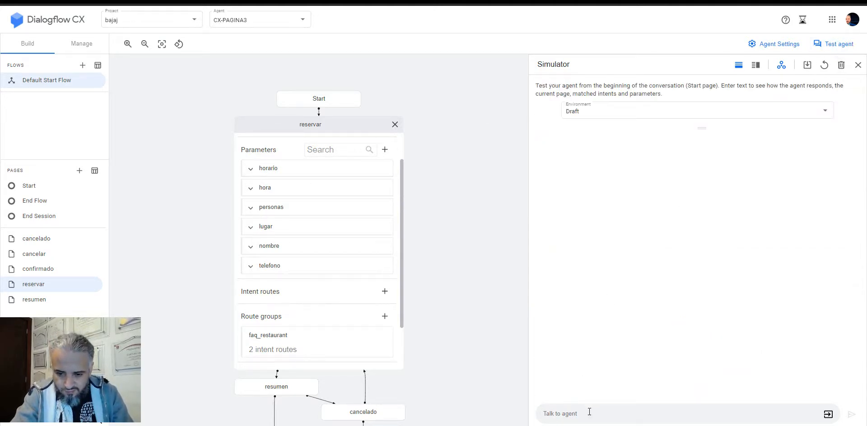
pyautogui.write('hola')
pyautogui.press('Return')
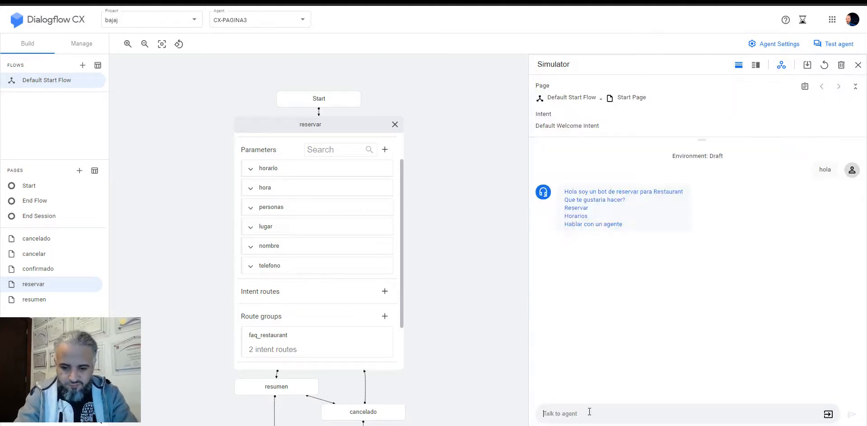
pyautogui.write('reservar')
pyautogui.press('Return')
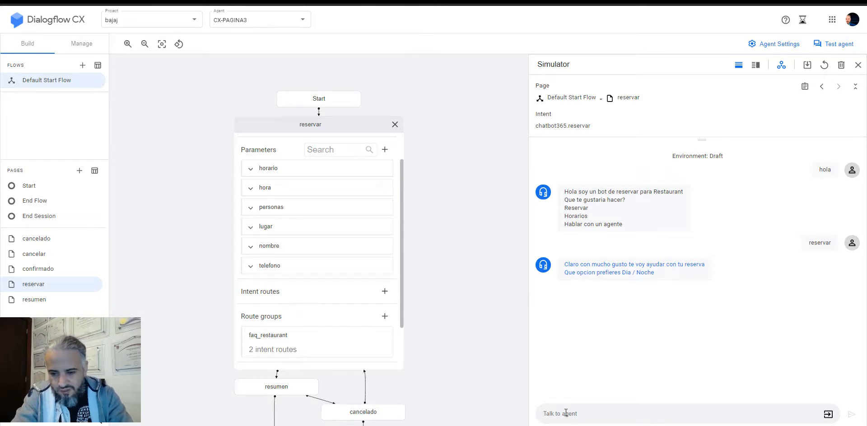
# Test the FAQ routes during the reservation by asking the agent "que comida tienen" and "que horario"
pyautogui.write('que comida tieenn')
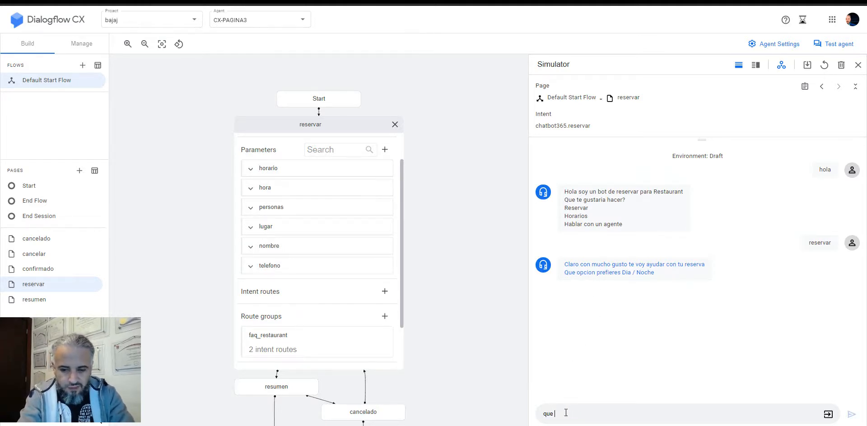
pyautogui.press('BackSpace')
pyautogui.press('BackSpace')
pyautogui.press('BackSpace')
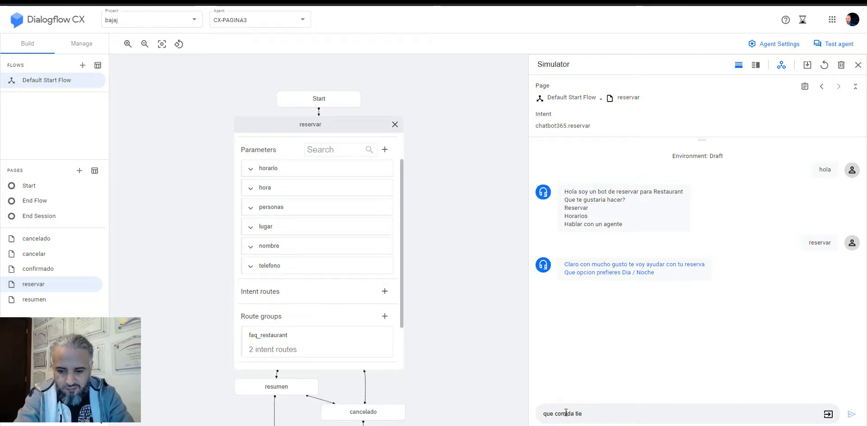
pyautogui.write('nen')
pyautogui.press('Return')
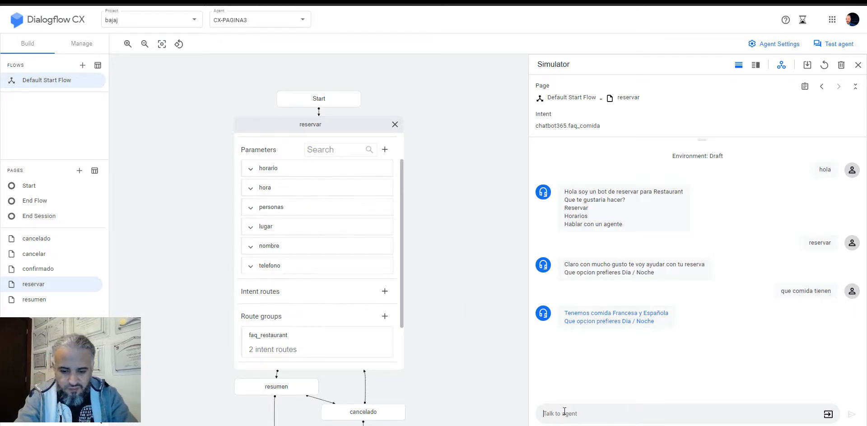
pyautogui.write('que horario')
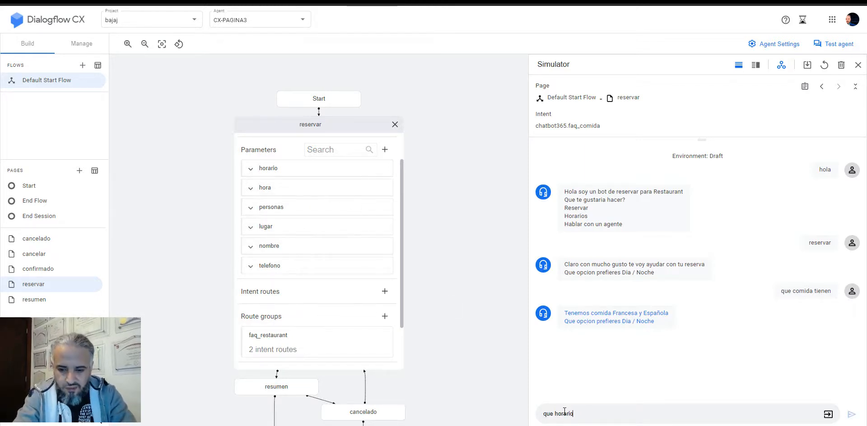
pyautogui.press('Return')
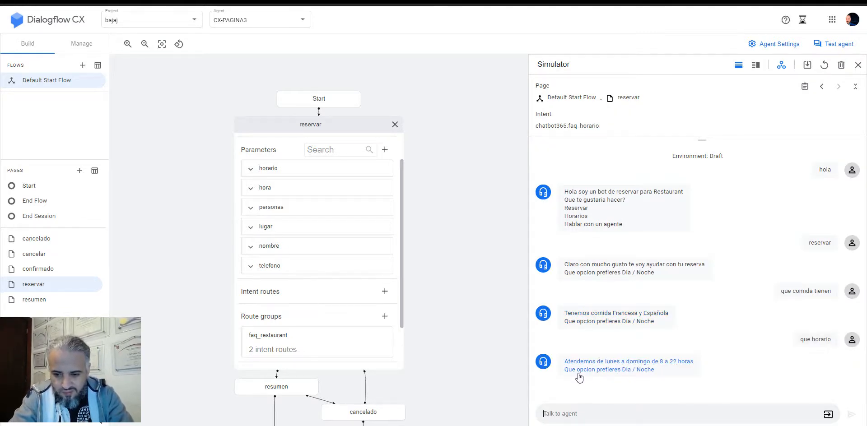
# Resume the reservation test by answering the Dia / Noche question with "noche", and dismiss the news pop-up
pyautogui.write('no')
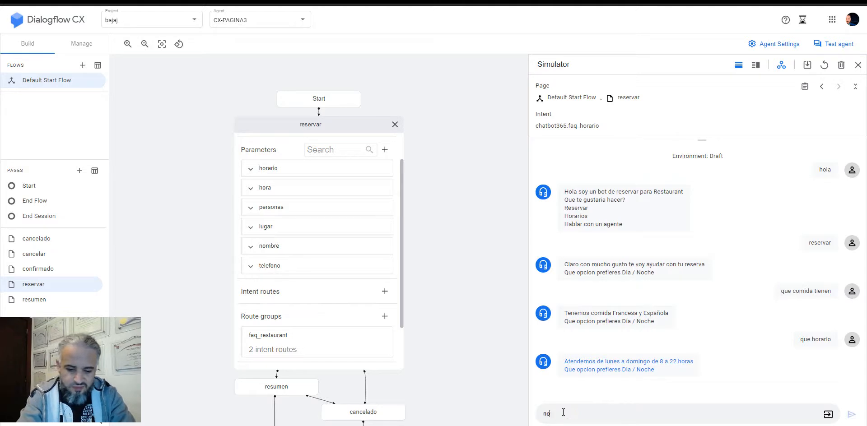
pyautogui.write('che')
pyautogui.press('Return')
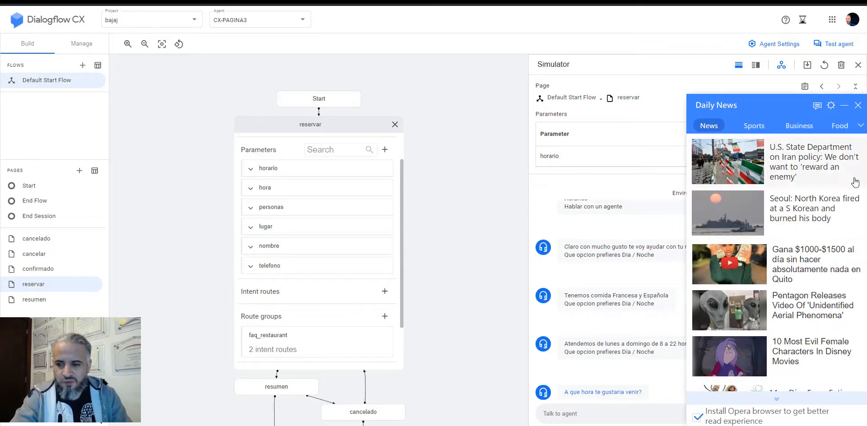
pyautogui.click(859, 105)
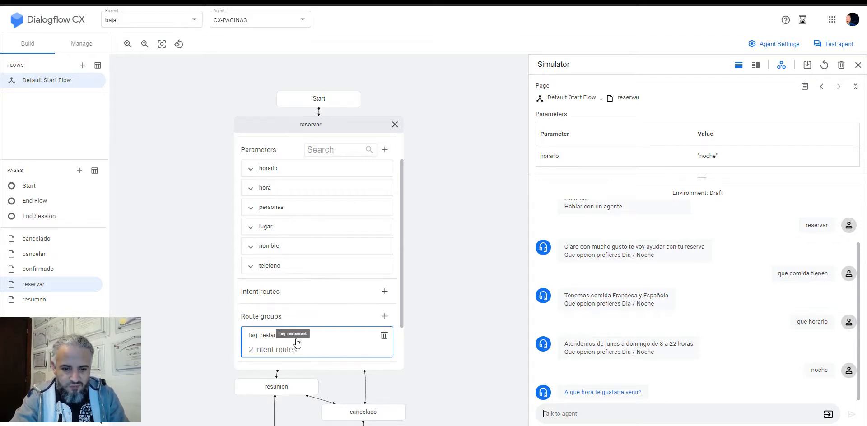
# Inspect the cancelado page's routes and the route types that can be added to it
pyautogui.click(346, 128)
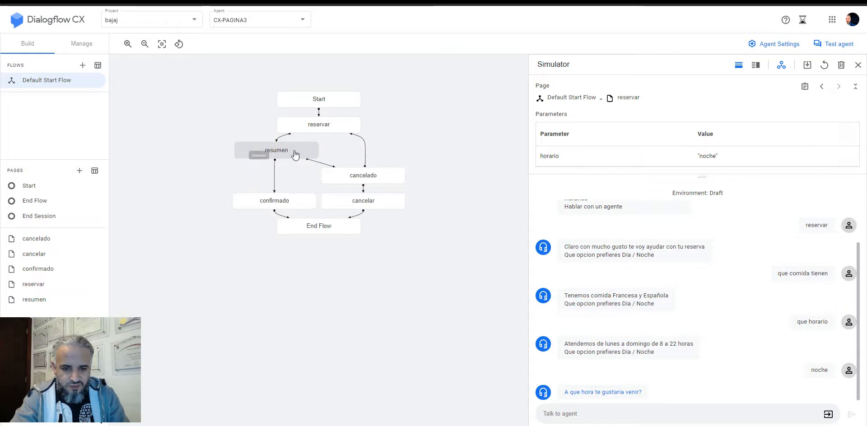
pyautogui.click(357, 176)
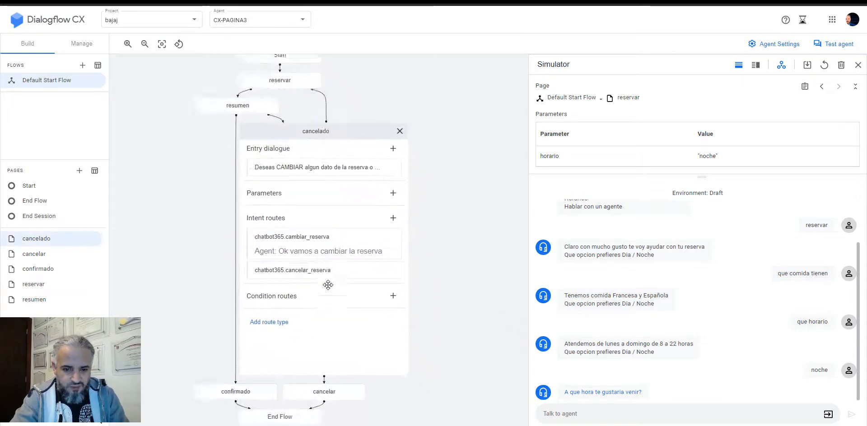
pyautogui.click(263, 318)
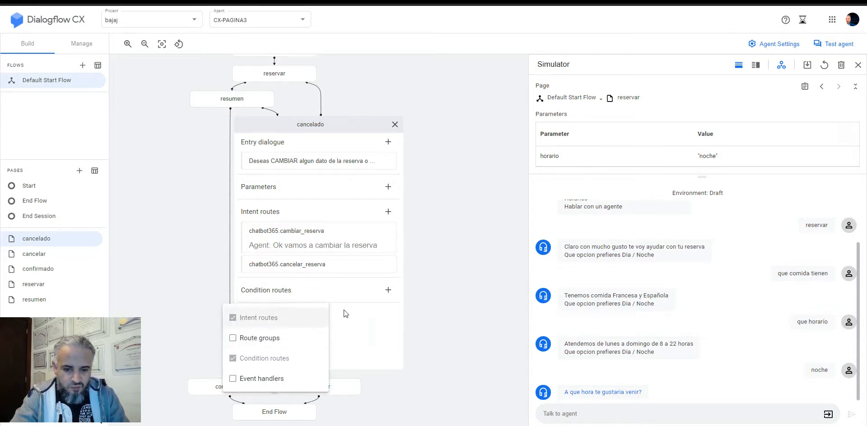
pyautogui.click(383, 258)
pyautogui.click(363, 131)
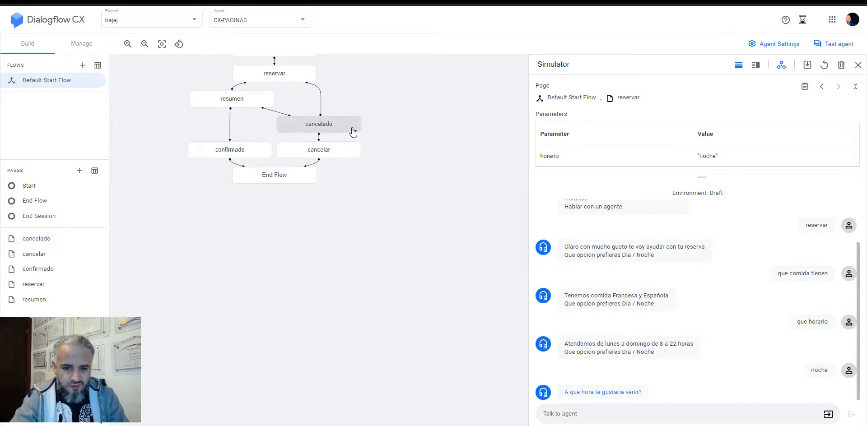
# Review the reservar page's parameters, its faq_restaurant route group and its condition routes
pyautogui.click(286, 78)
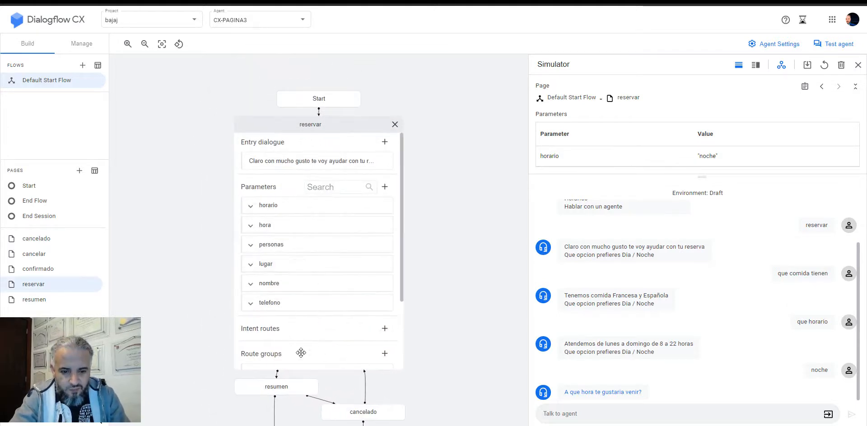
pyautogui.scroll(-2, 402, 289)
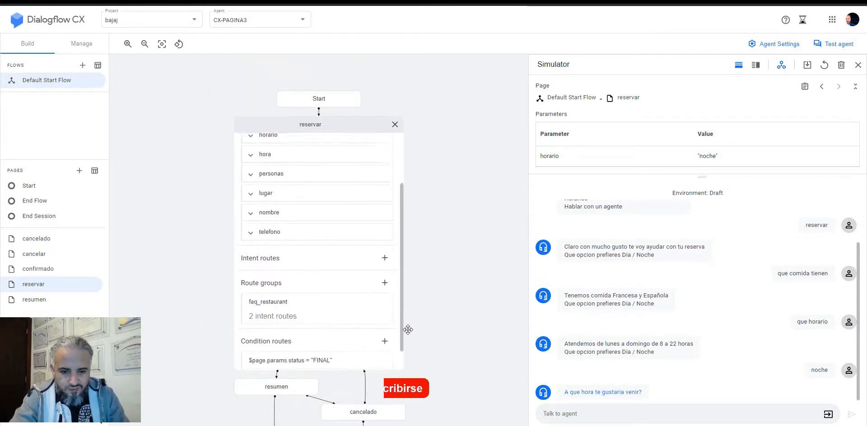
pyautogui.click(324, 129)
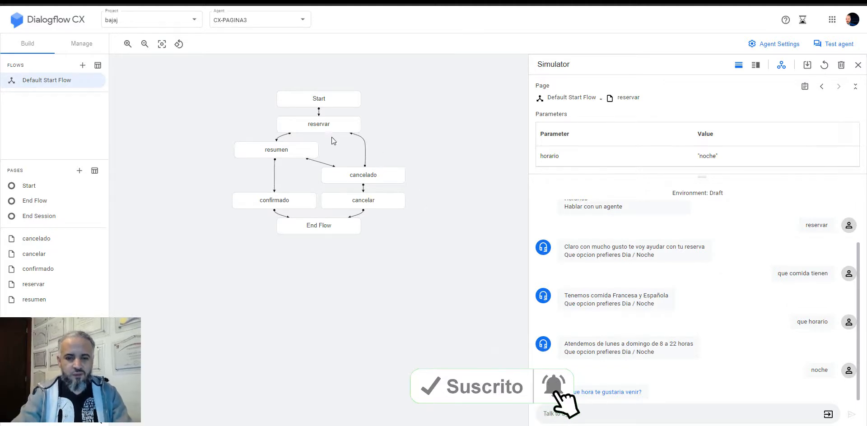
pyautogui.click(309, 126)
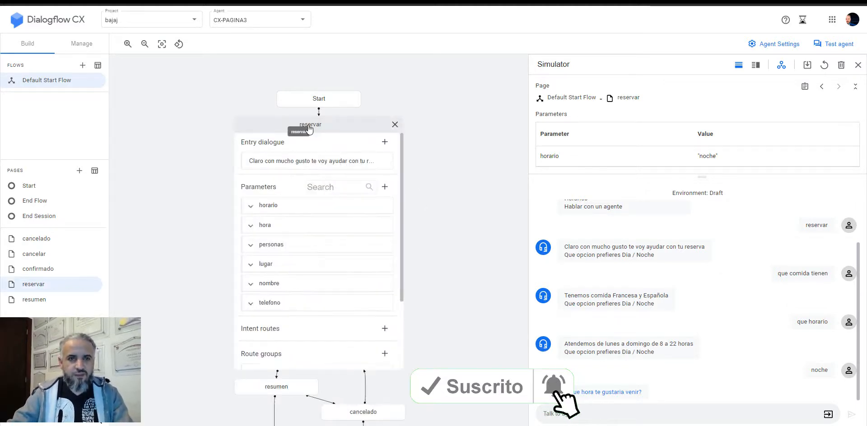